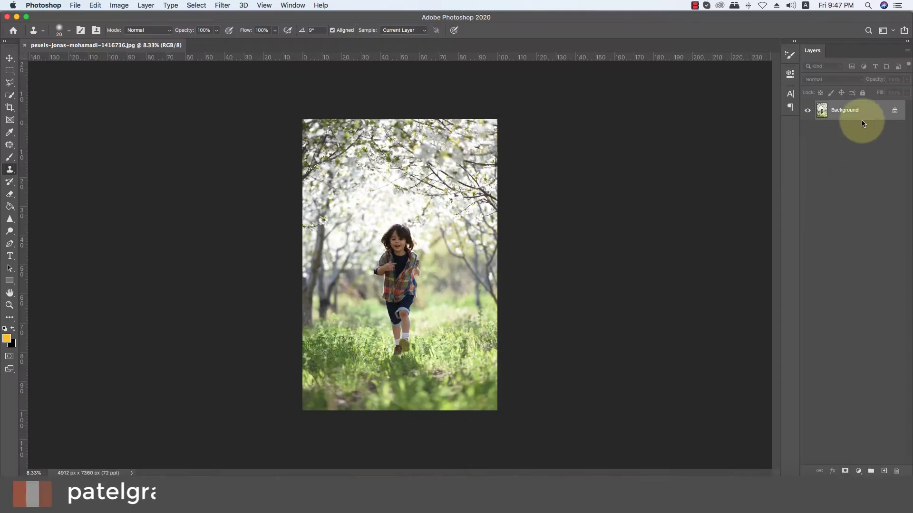
Duplicate the Background layer into Background copy and zoom in slightly on the photo
{"action": "left_click_drag", "start_coordinate": [868, 111], "coordinate": [882, 470]}
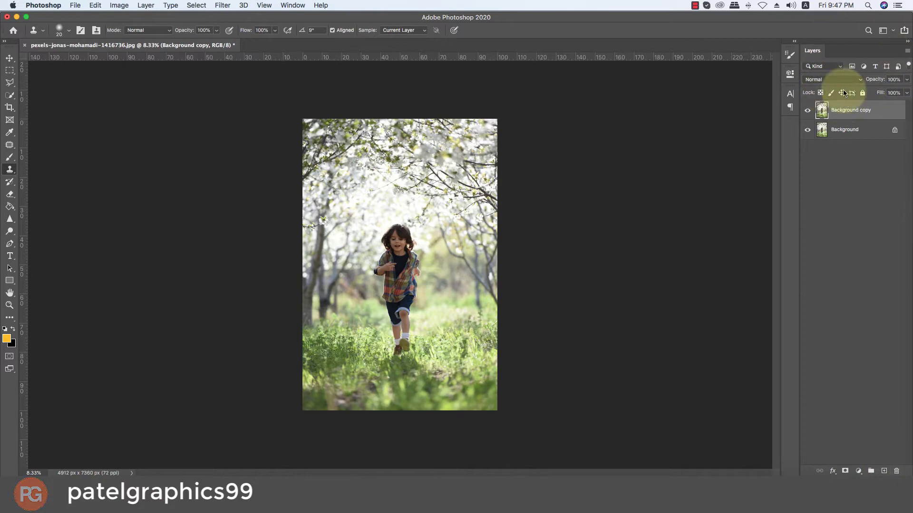
{"action": "scroll", "coordinate": [370, 269], "scroll_direction": "up", "scroll_amount": 1}
{"action": "left_click_drag", "start_coordinate": [370, 269], "coordinate": [394, 239]}
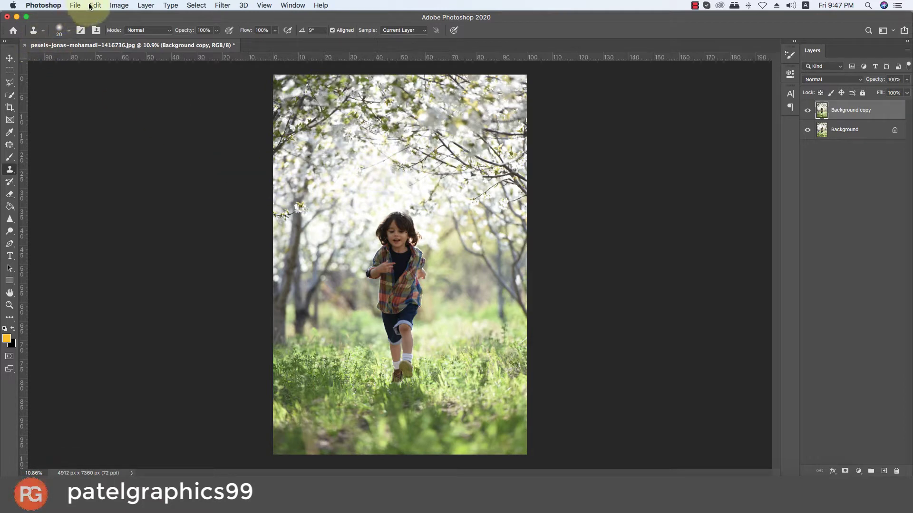
Apply Brightness/Contrast to Background copy with Brightness 9 and Contrast 13
{"action": "left_click", "coordinate": [115, 6]}
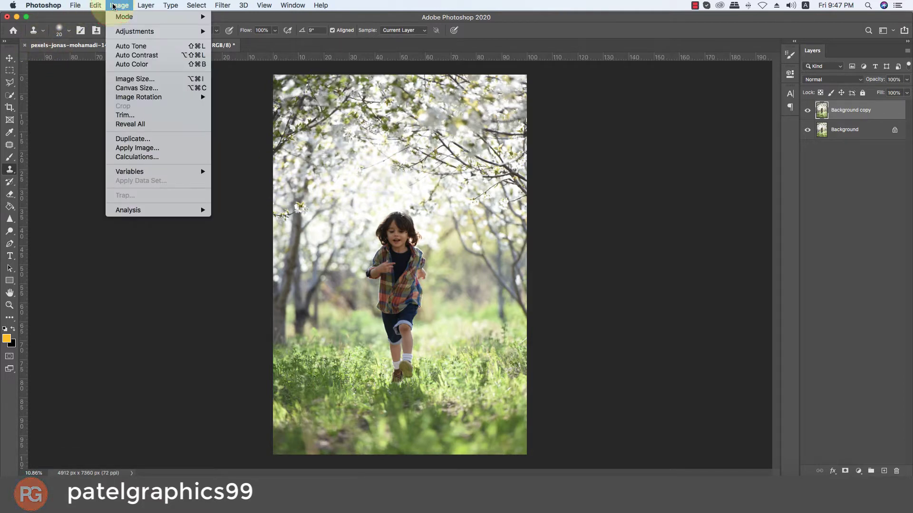
{"action": "mouse_move", "coordinate": [135, 32]}
{"action": "left_click", "coordinate": [250, 33]}
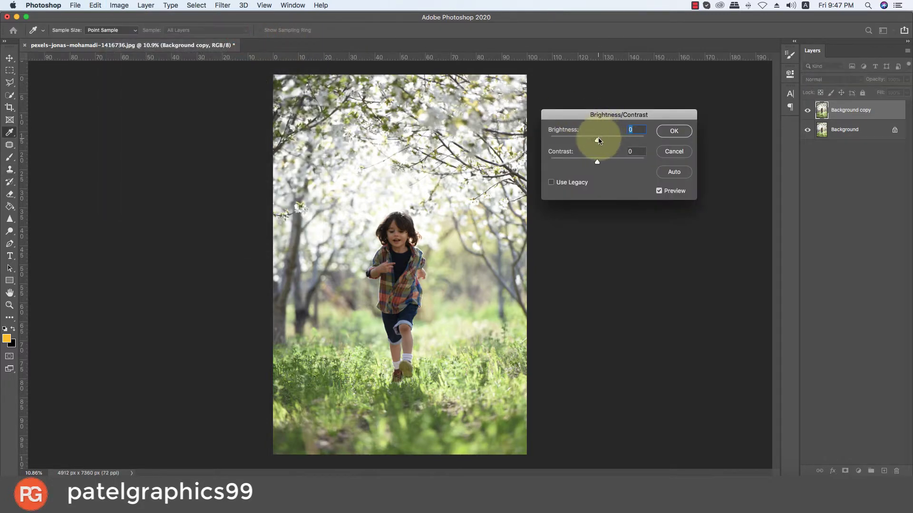
{"action": "left_click_drag", "start_coordinate": [598, 140], "coordinate": [600, 141]}
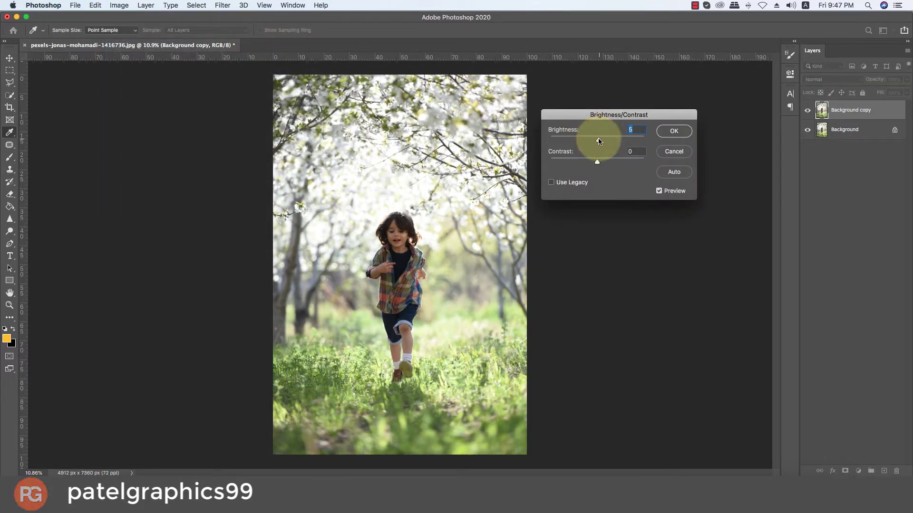
{"action": "left_click_drag", "start_coordinate": [597, 163], "coordinate": [609, 166]}
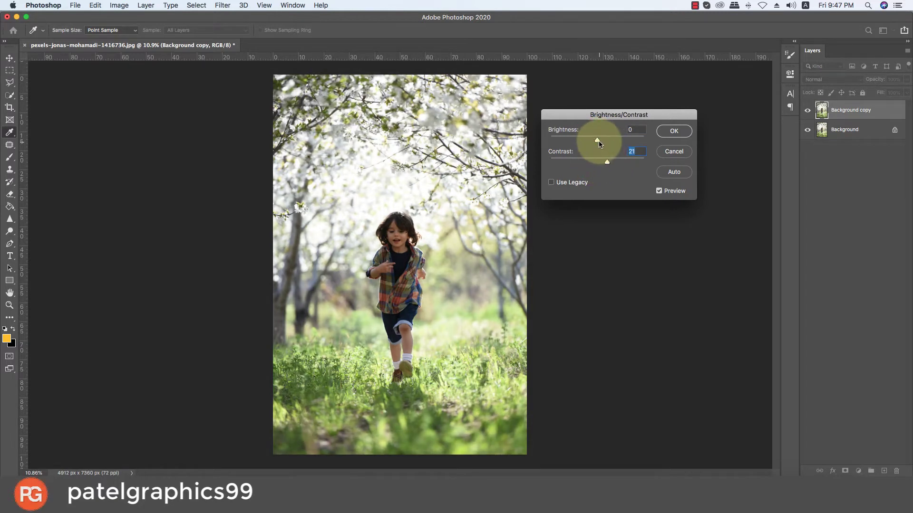
{"action": "left_click_drag", "start_coordinate": [598, 139], "coordinate": [603, 162]}
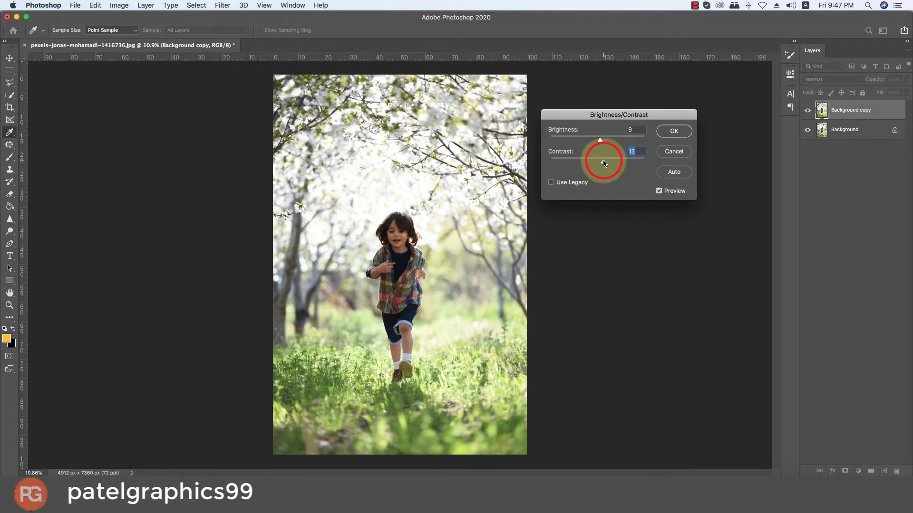
{"action": "left_click", "coordinate": [666, 129]}
{"action": "key", "text": "s"}
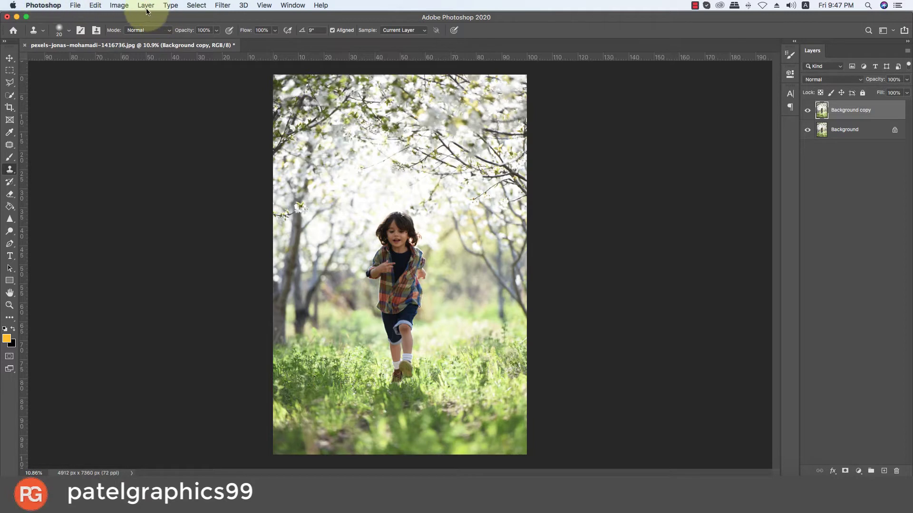
Convert the Background copy layer into a smart object from its layer menu
{"action": "left_click", "coordinate": [119, 5]}
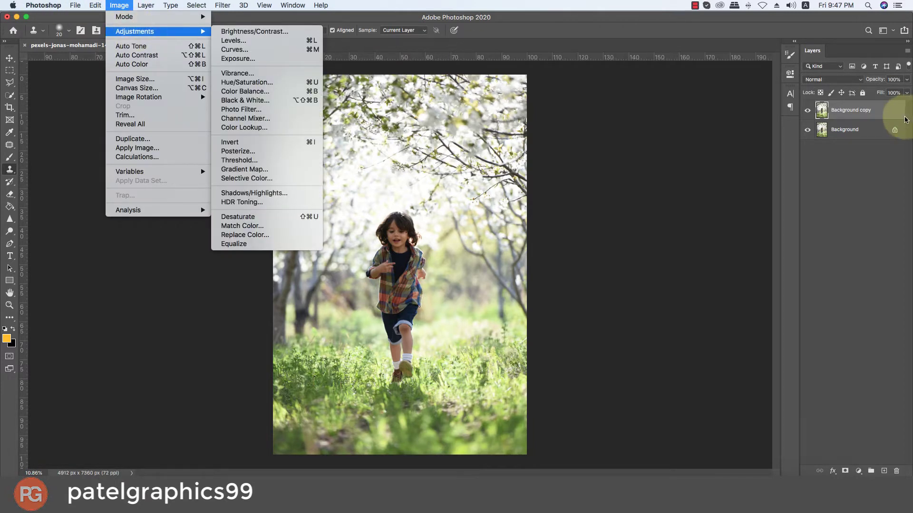
{"action": "left_click", "coordinate": [891, 113]}
{"action": "right_click", "coordinate": [890, 112]}
{"action": "left_click", "coordinate": [842, 191]}
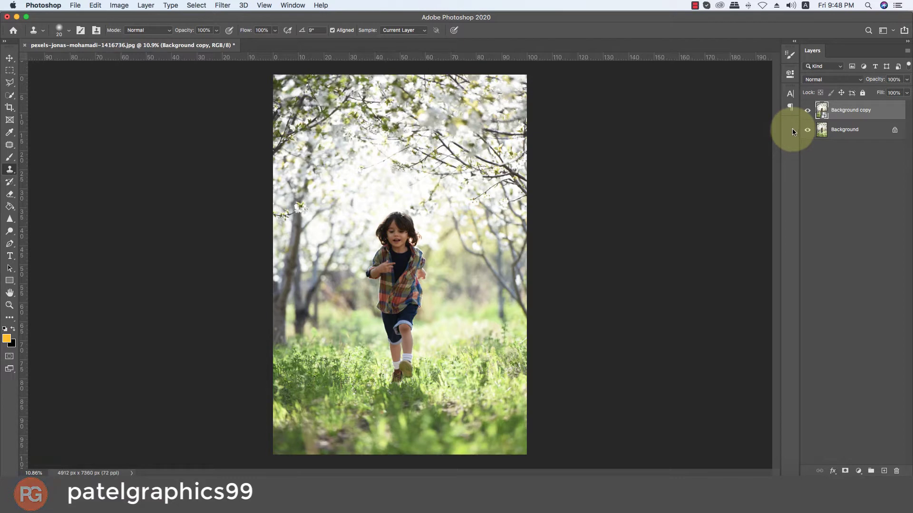
{"action": "left_click", "coordinate": [119, 6]}
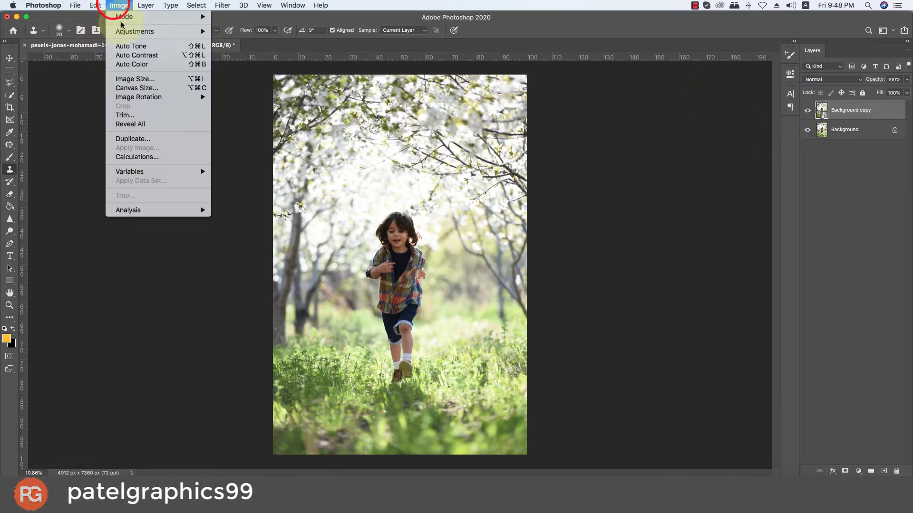
{"action": "mouse_move", "coordinate": [135, 32]}
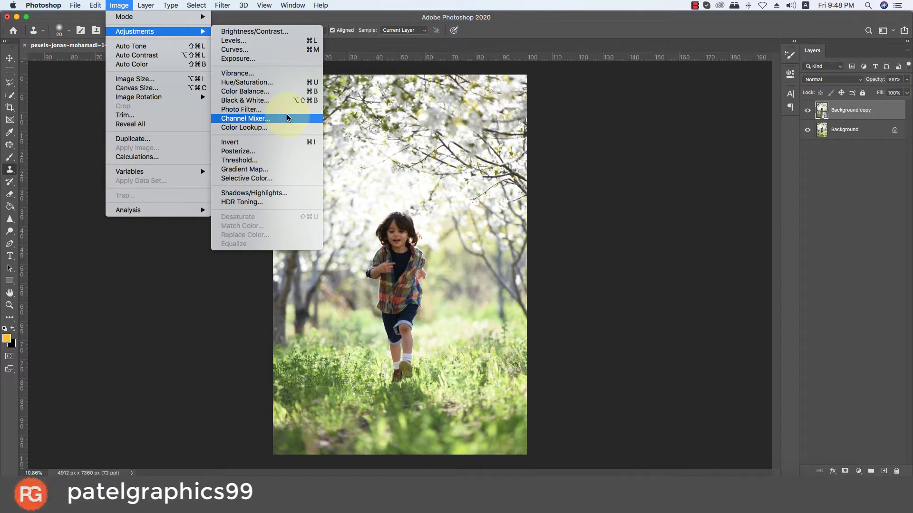
Set Selective Color Greens to Cyan +48, Magenta +29, Yellow +46, Black +29
{"action": "left_click", "coordinate": [275, 180]}
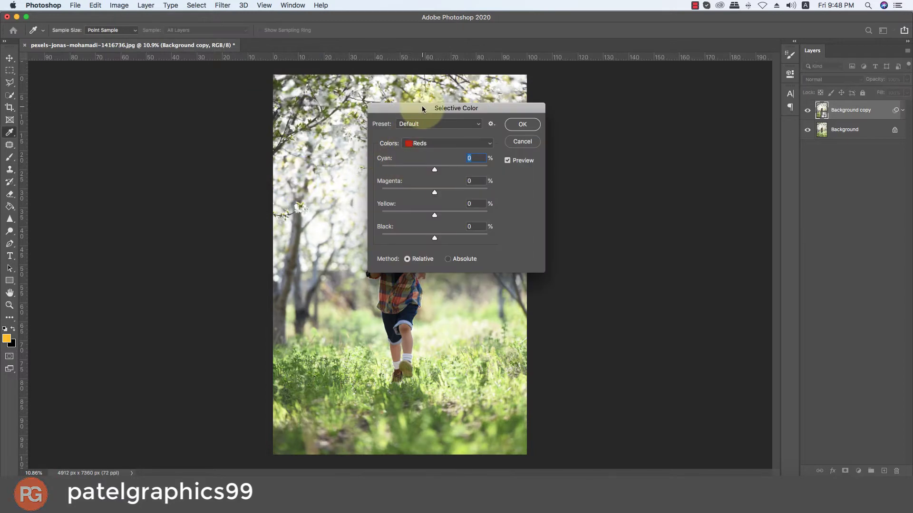
{"action": "left_click_drag", "start_coordinate": [422, 108], "coordinate": [587, 122]}
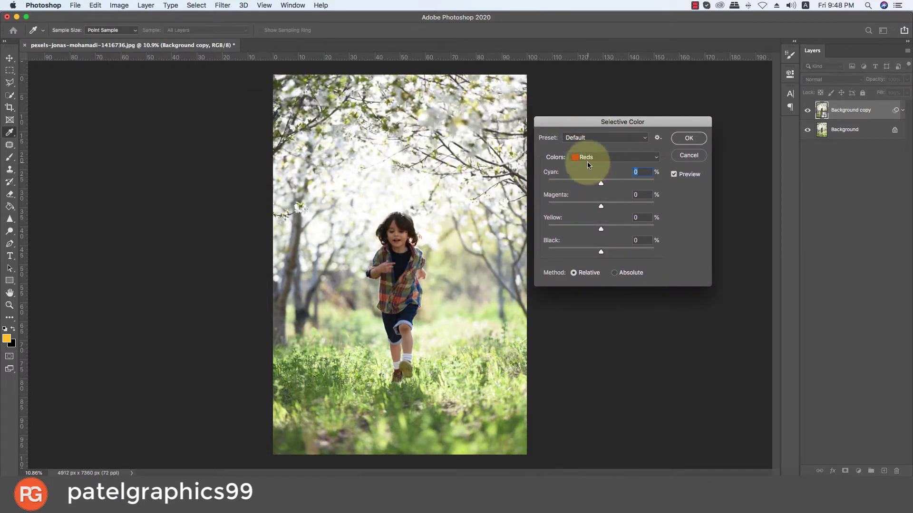
{"action": "left_click", "coordinate": [588, 161]}
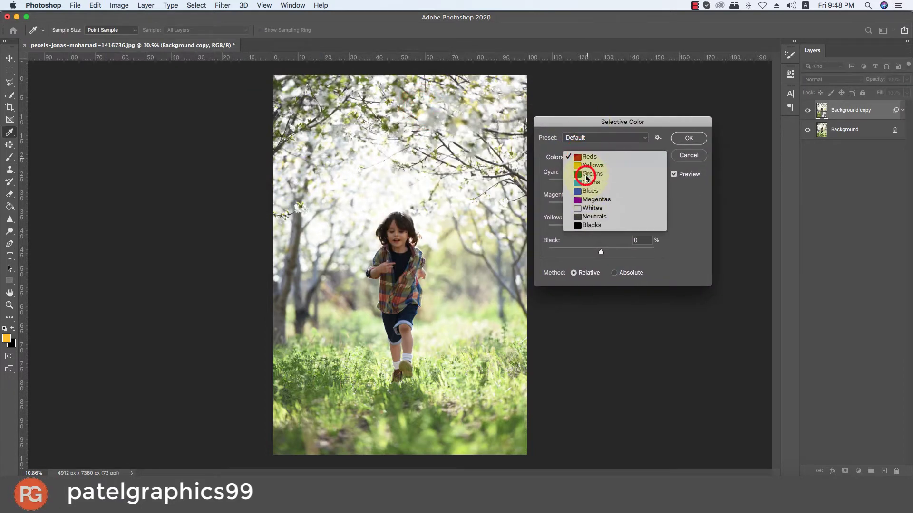
{"action": "left_click", "coordinate": [586, 174]}
{"action": "mouse_move", "coordinate": [601, 179]}
{"action": "left_mouse_down"}
{"action": "mouse_move", "coordinate": [609, 186]}
{"action": "mouse_move", "coordinate": [583, 181]}
{"action": "left_mouse_up"}
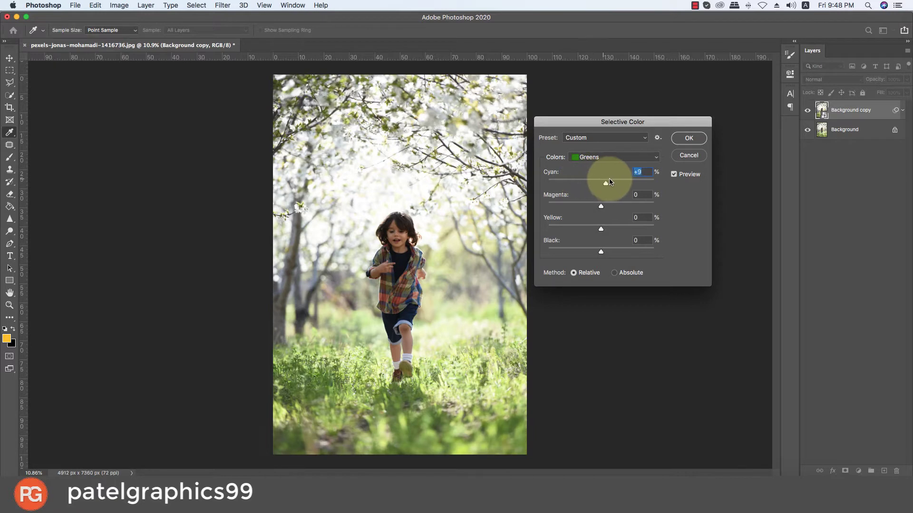
{"action": "left_click_drag", "start_coordinate": [610, 182], "coordinate": [628, 184]}
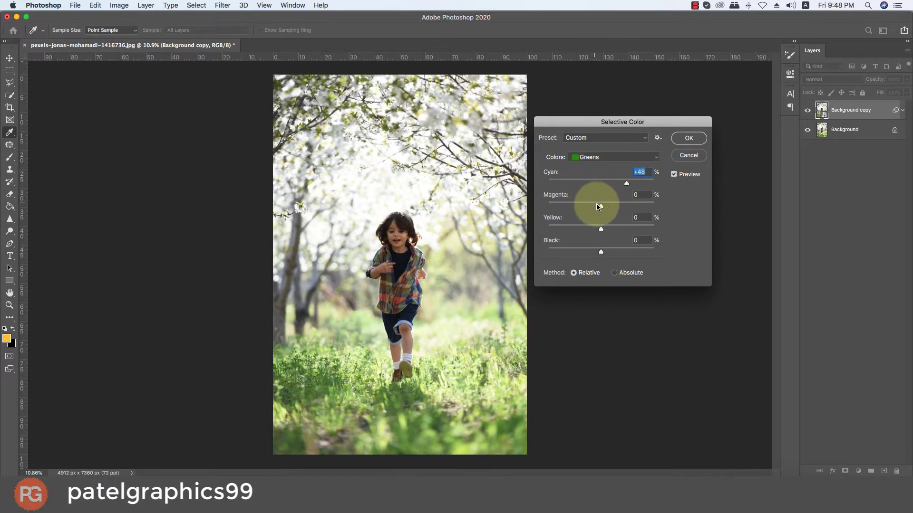
{"action": "mouse_move", "coordinate": [600, 205]}
{"action": "left_mouse_down"}
{"action": "mouse_move", "coordinate": [626, 206]}
{"action": "mouse_move", "coordinate": [617, 206]}
{"action": "left_mouse_up"}
{"action": "mouse_move", "coordinate": [601, 251]}
{"action": "left_mouse_down"}
{"action": "mouse_move", "coordinate": [613, 252]}
{"action": "mouse_move", "coordinate": [617, 241]}
{"action": "left_mouse_up"}
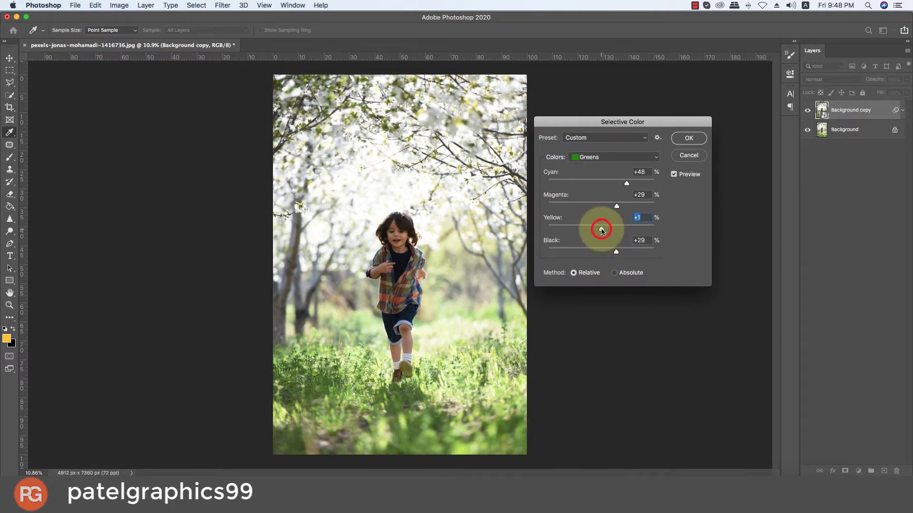
{"action": "left_click_drag", "start_coordinate": [601, 229], "coordinate": [625, 230]}
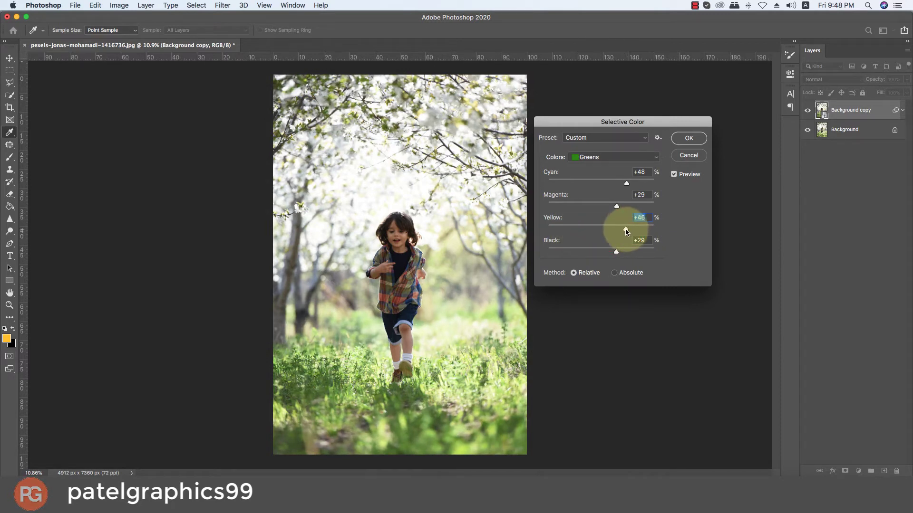
{"action": "left_click", "coordinate": [687, 137]}
Apply the Selective Color smart filter, compare against the original, and launch the Camera Raw Filter
{"action": "key", "text": "s"}
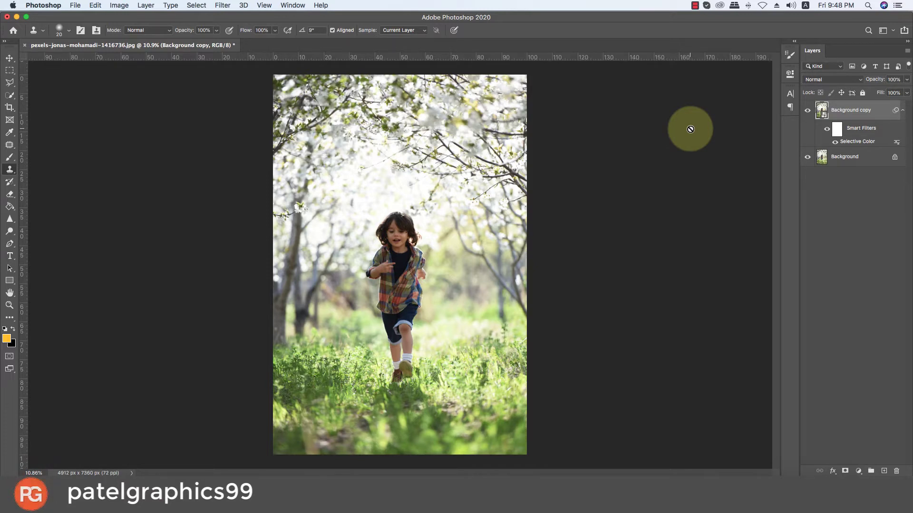
{"action": "left_click", "coordinate": [807, 112]}
{"action": "left_click", "coordinate": [807, 112]}
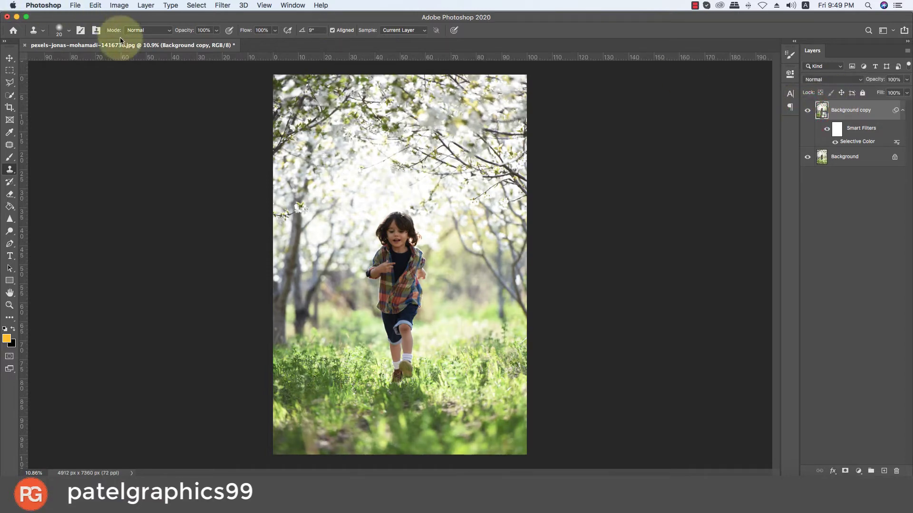
{"action": "left_click", "coordinate": [224, 6]}
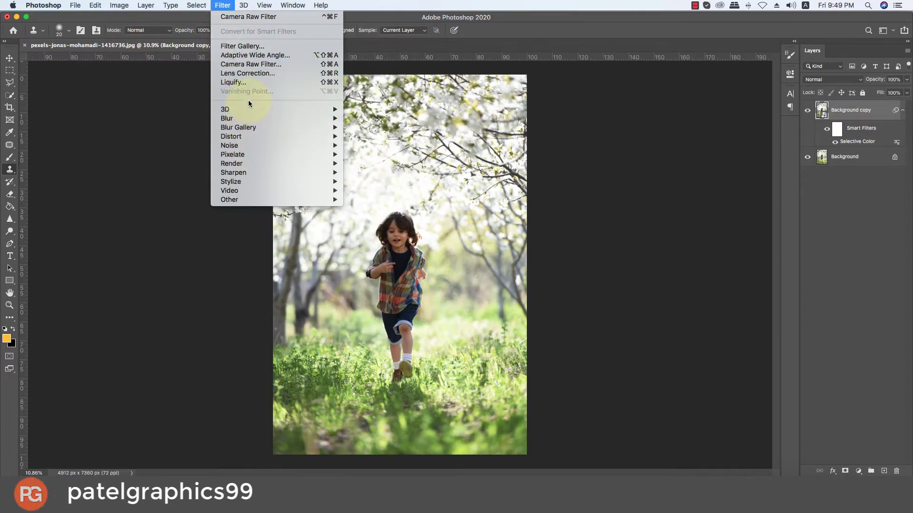
{"action": "left_click", "coordinate": [252, 65]}
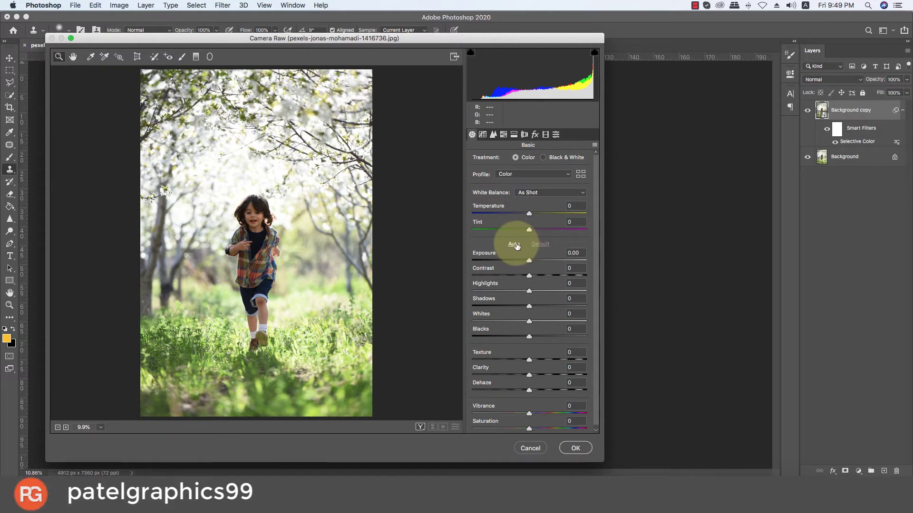
Apply Auto tone, then set Vibrance +15, Exposure -0.20, Highlights -20 and Temperature +8
{"action": "left_click", "coordinate": [514, 244]}
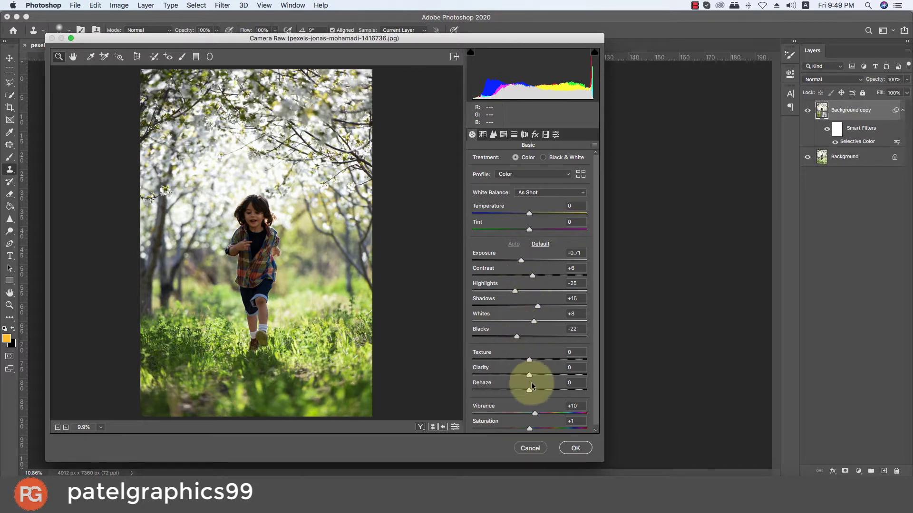
{"action": "left_click_drag", "start_coordinate": [535, 413], "coordinate": [537, 413]}
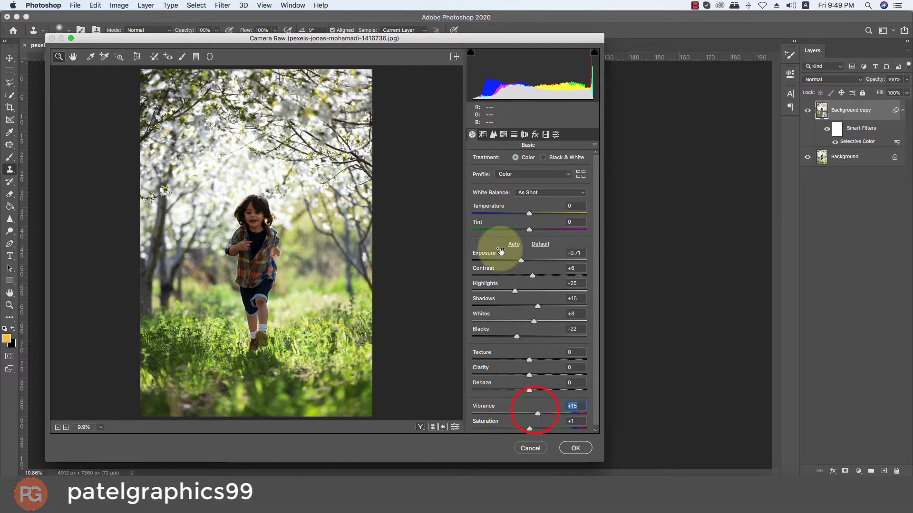
{"action": "left_click_drag", "start_coordinate": [521, 261], "coordinate": [527, 263]}
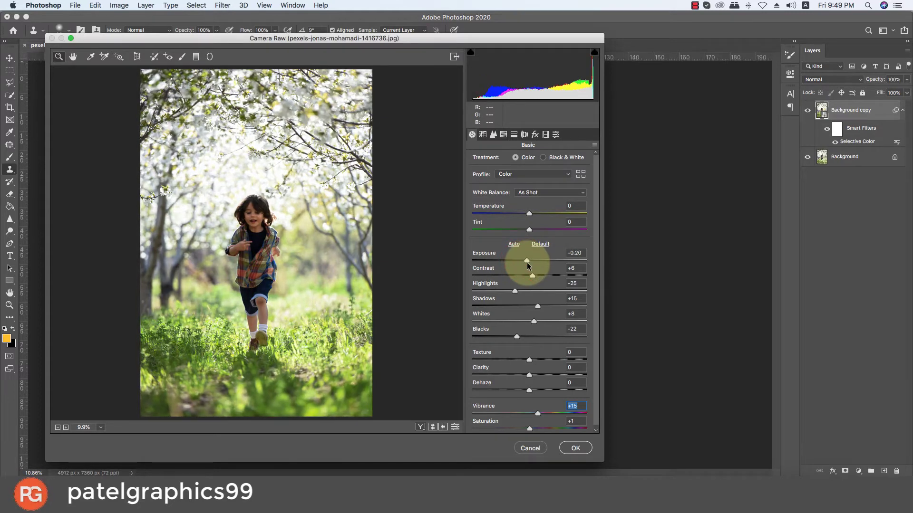
{"action": "left_click", "coordinate": [515, 291]}
{"action": "left_click_drag", "start_coordinate": [514, 292], "coordinate": [518, 290]}
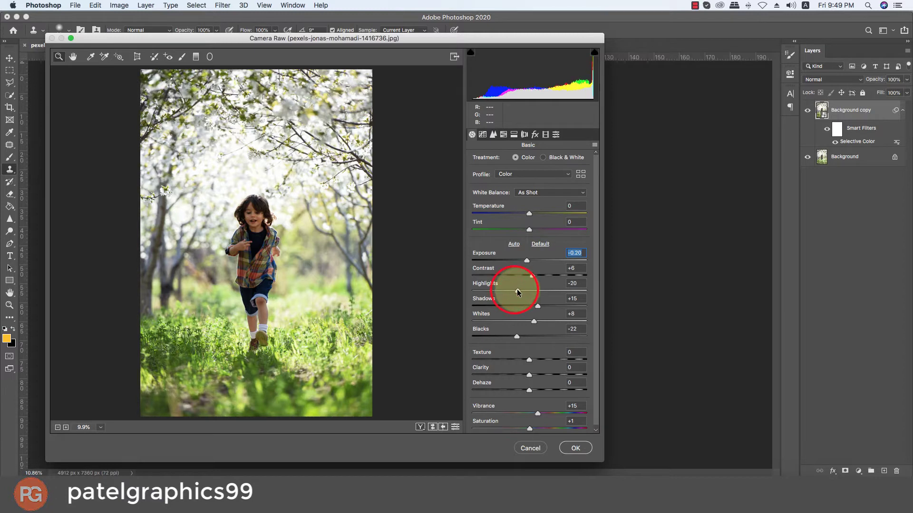
{"action": "left_click", "coordinate": [534, 321]}
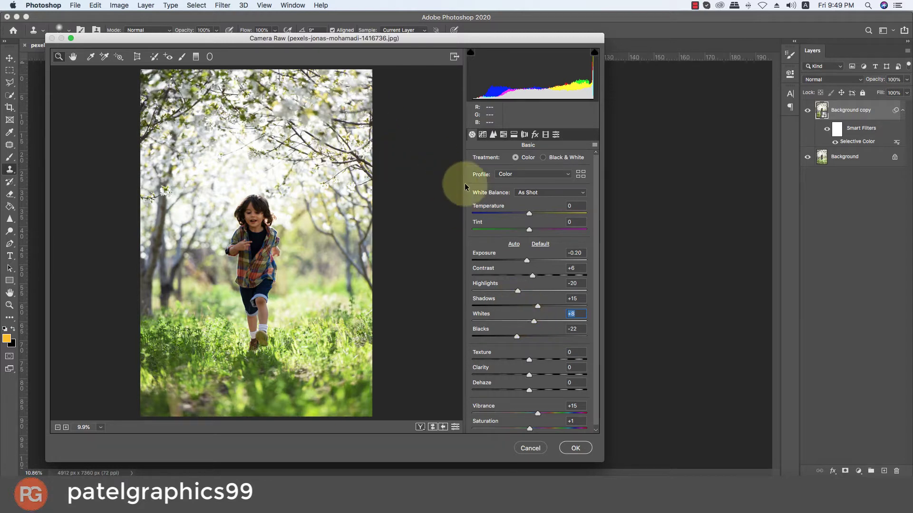
{"action": "left_click_drag", "start_coordinate": [528, 214], "coordinate": [534, 209]}
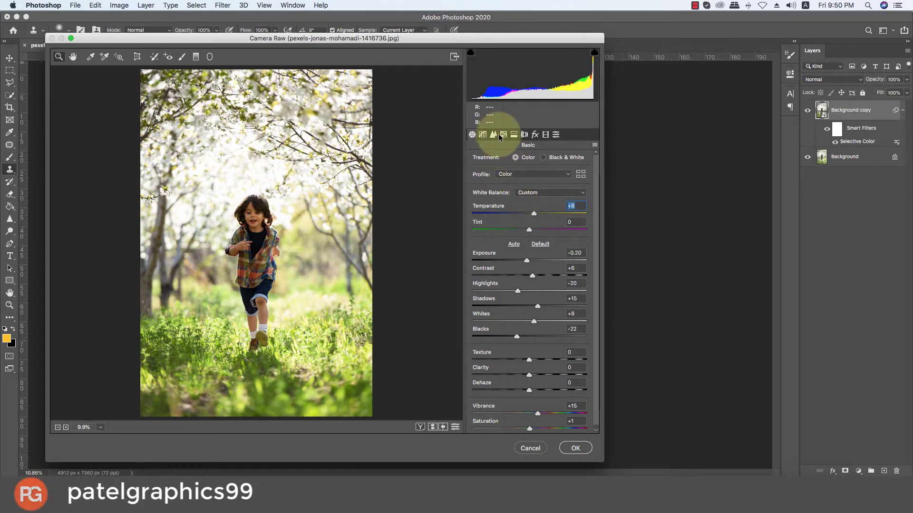
Reset luminance noise reduction to 0 and set HSL saturation to Greens -69, Yellows +2
{"action": "left_click", "coordinate": [498, 135]}
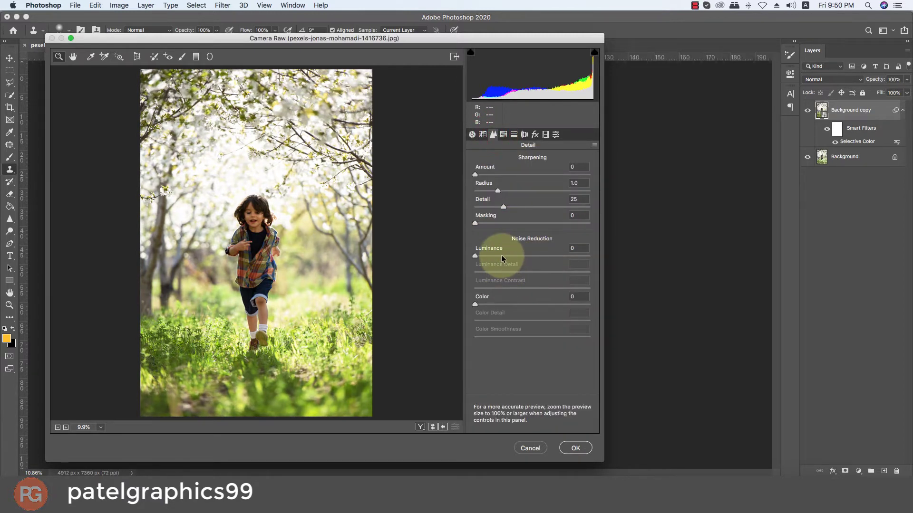
{"action": "left_click_drag", "start_coordinate": [502, 254], "coordinate": [442, 259]}
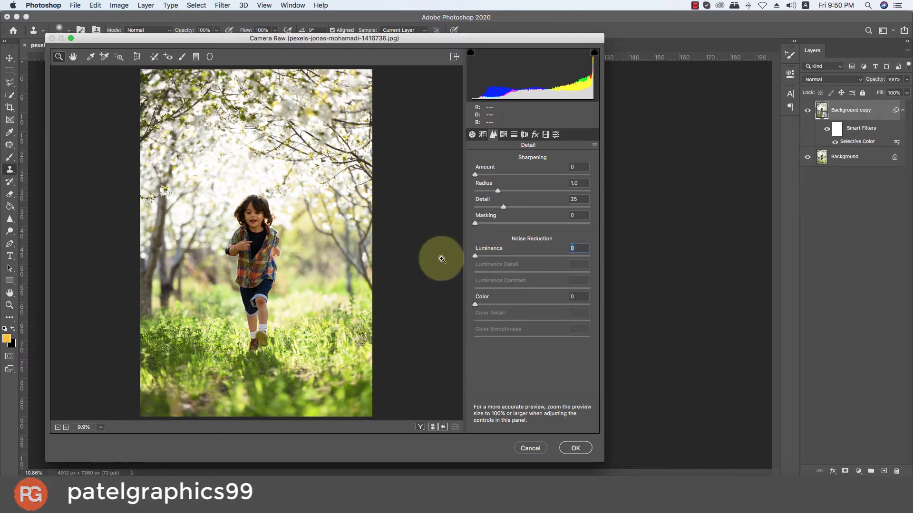
{"action": "left_click", "coordinate": [504, 135]}
{"action": "left_click", "coordinate": [508, 160]}
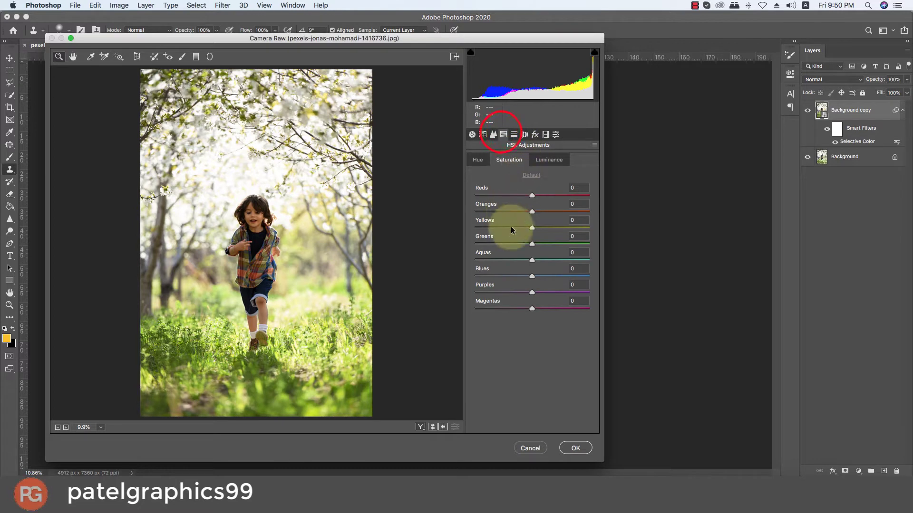
{"action": "left_click_drag", "start_coordinate": [521, 246], "coordinate": [493, 240]}
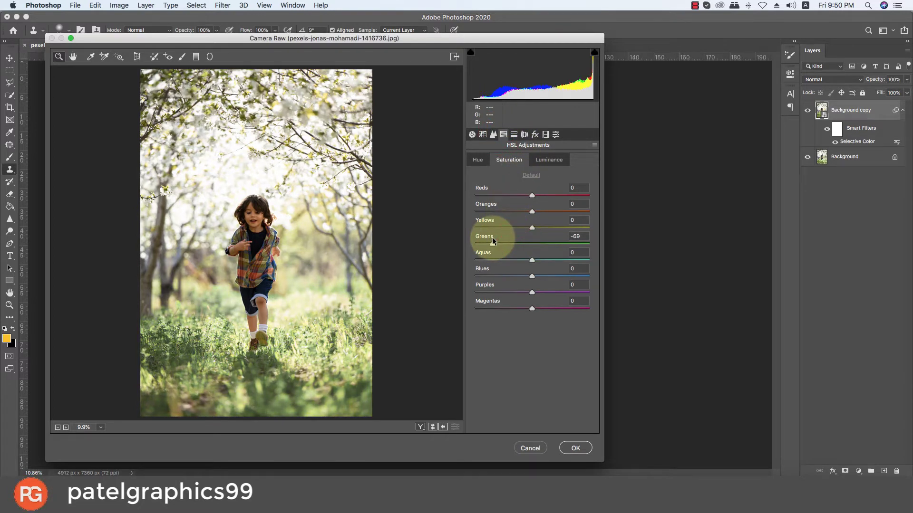
{"action": "left_click_drag", "start_coordinate": [499, 227], "coordinate": [439, 221]}
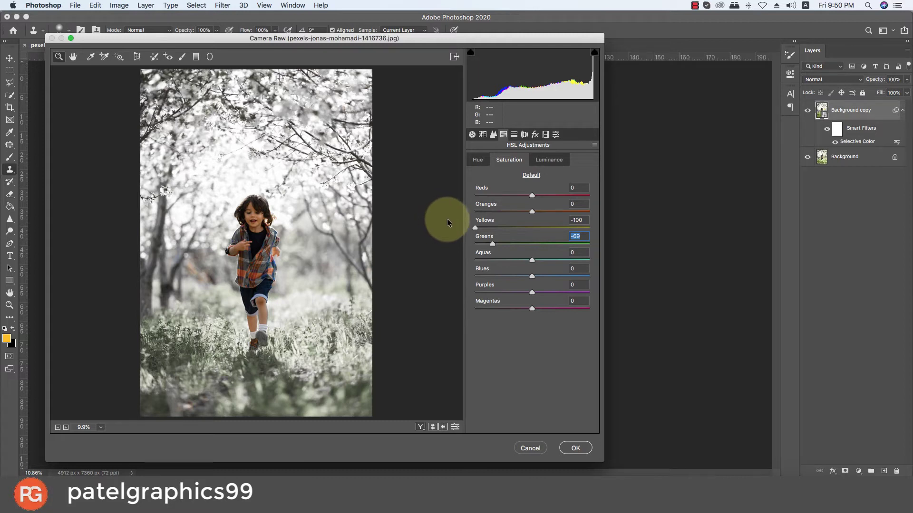
{"action": "left_click_drag", "start_coordinate": [475, 227], "coordinate": [529, 219]}
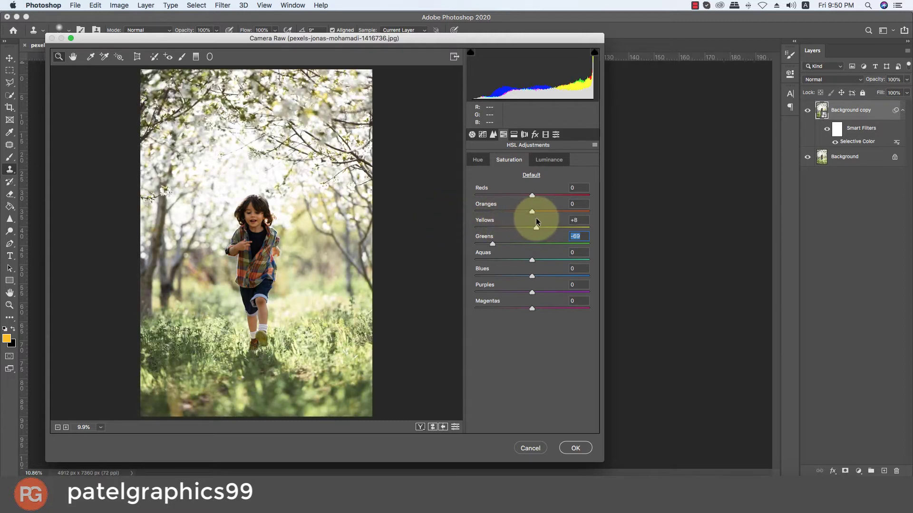
{"action": "left_click", "coordinate": [532, 218]}
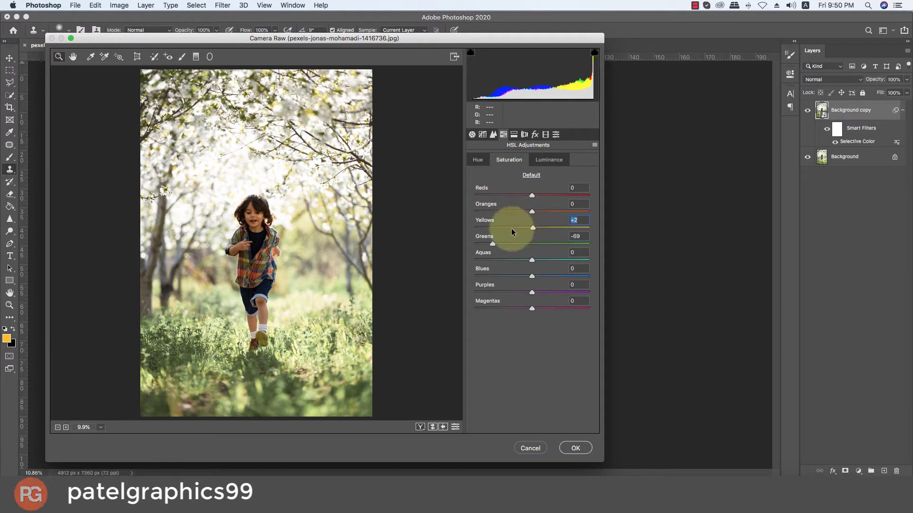
Shift the HSL hues to Yellows -77 and Greens -36
{"action": "left_click", "coordinate": [476, 160]}
{"action": "mouse_move", "coordinate": [536, 243]}
{"action": "left_mouse_down"}
{"action": "mouse_move", "coordinate": [588, 241]}
{"action": "mouse_move", "coordinate": [571, 246]}
{"action": "left_mouse_up"}
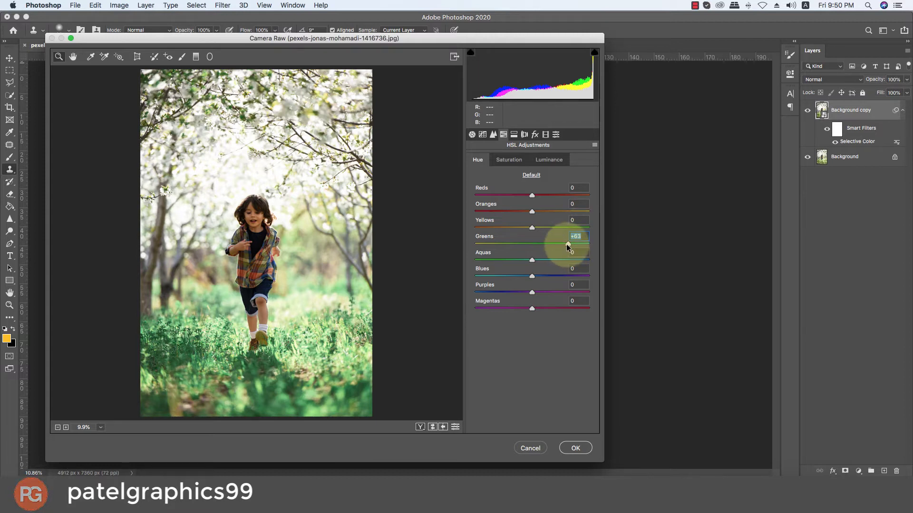
{"action": "left_click_drag", "start_coordinate": [567, 244], "coordinate": [547, 245]}
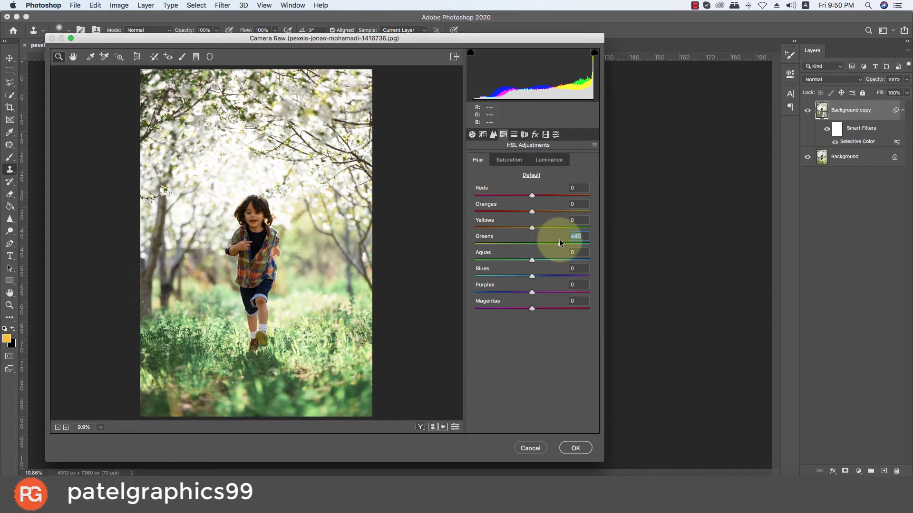
{"action": "mouse_move", "coordinate": [544, 227]}
{"action": "left_mouse_down"}
{"action": "mouse_move", "coordinate": [587, 228]}
{"action": "mouse_move", "coordinate": [552, 227]}
{"action": "left_mouse_up"}
{"action": "left_click", "coordinate": [485, 222]}
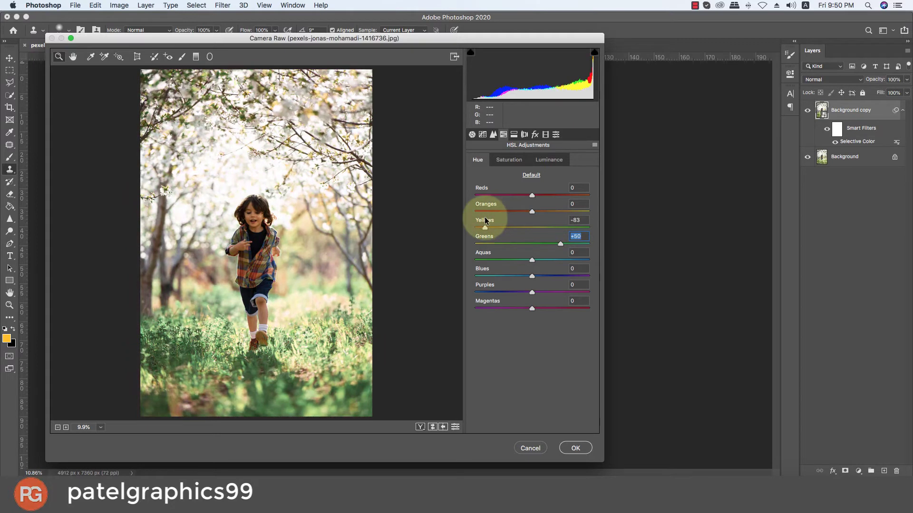
{"action": "left_click_drag", "start_coordinate": [484, 217], "coordinate": [487, 218]}
{"action": "left_click_drag", "start_coordinate": [532, 241], "coordinate": [492, 237]}
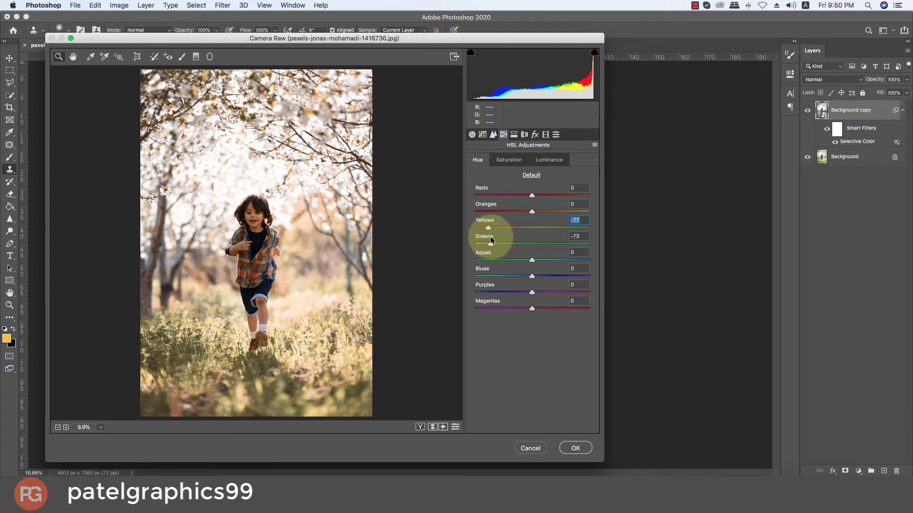
{"action": "mouse_move", "coordinate": [490, 235]}
{"action": "left_mouse_down"}
{"action": "mouse_move", "coordinate": [444, 235]}
{"action": "mouse_move", "coordinate": [525, 236]}
{"action": "mouse_move", "coordinate": [493, 235]}
{"action": "left_mouse_up"}
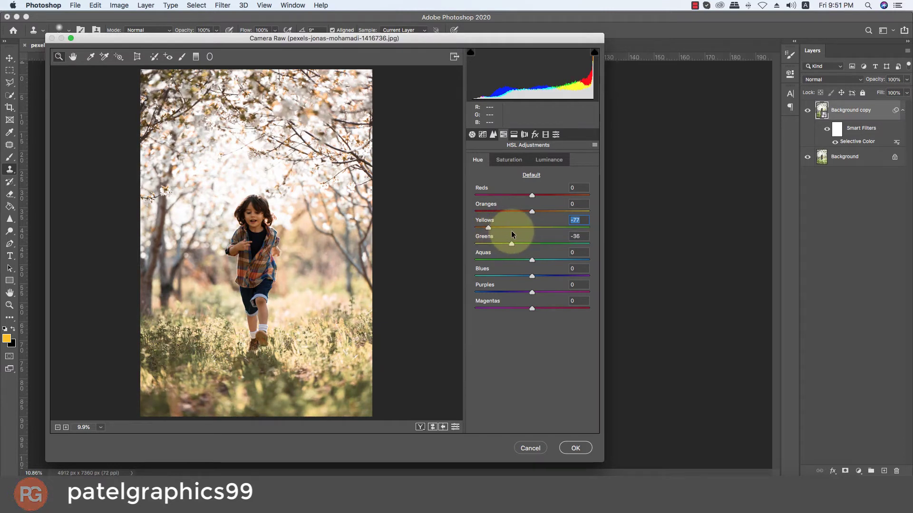
{"action": "left_click", "coordinate": [512, 231]}
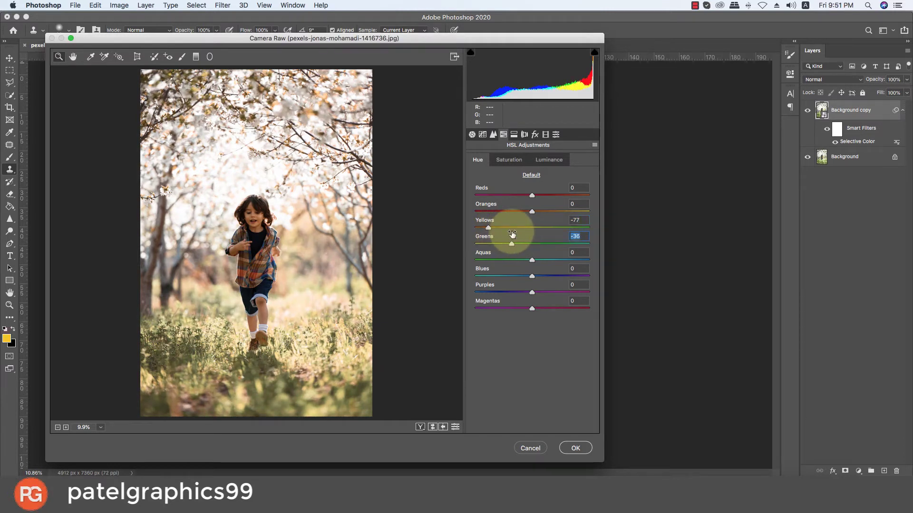
{"action": "left_click", "coordinate": [543, 161]}
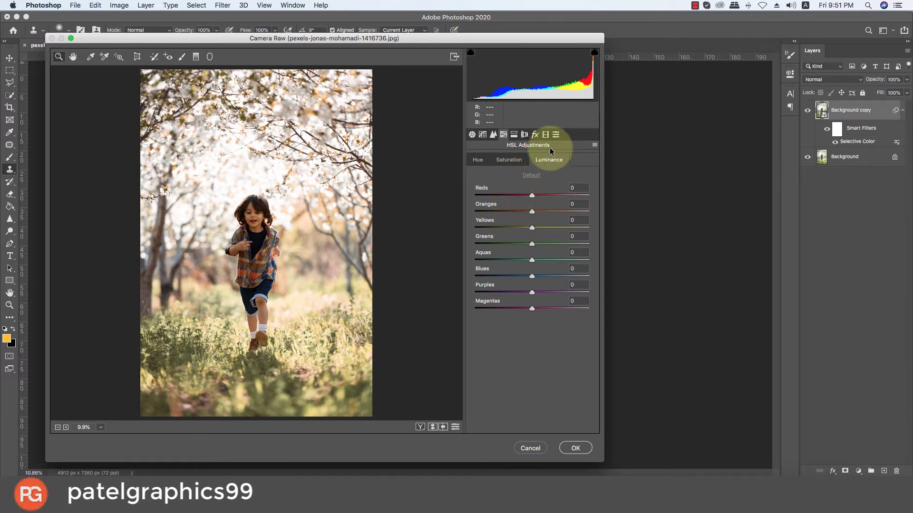
Add a post-crop vignette of about -32 and apply the Camera Raw filter
{"action": "left_click", "coordinate": [535, 135]}
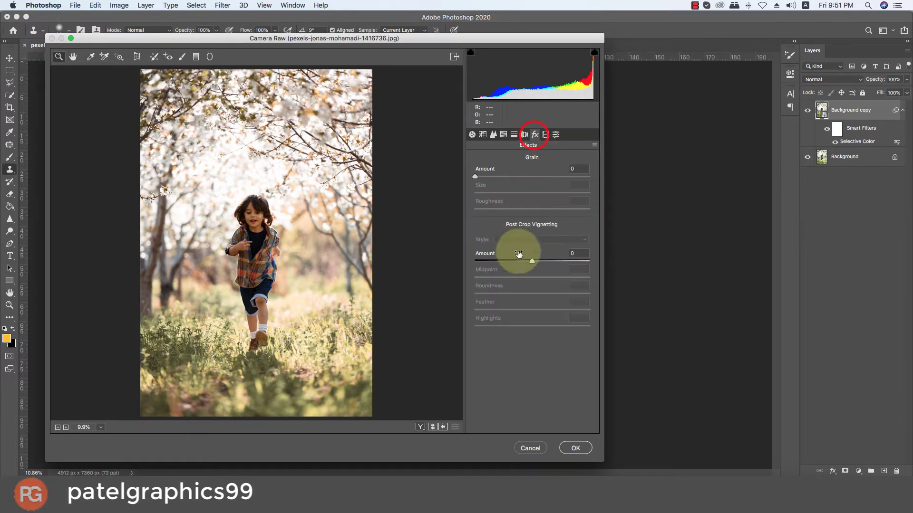
{"action": "left_click_drag", "start_coordinate": [523, 258], "coordinate": [505, 256]}
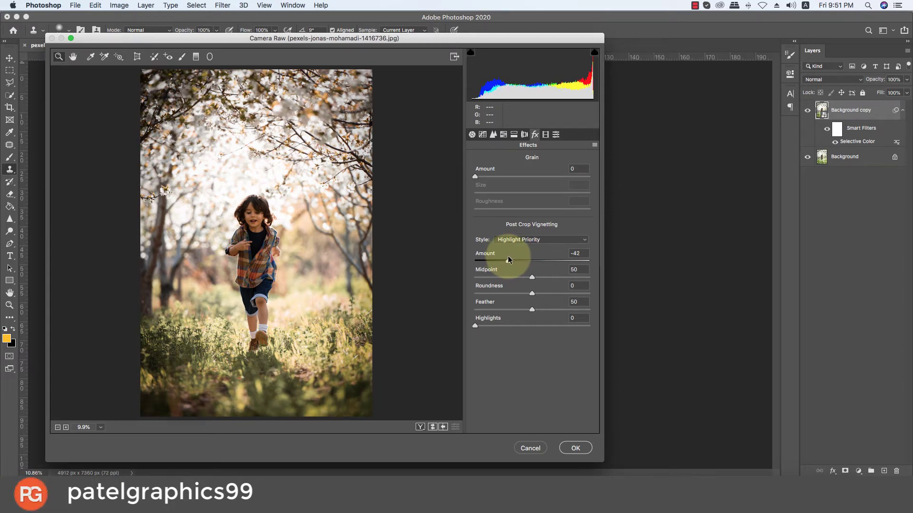
{"action": "left_click_drag", "start_coordinate": [509, 259], "coordinate": [512, 259]}
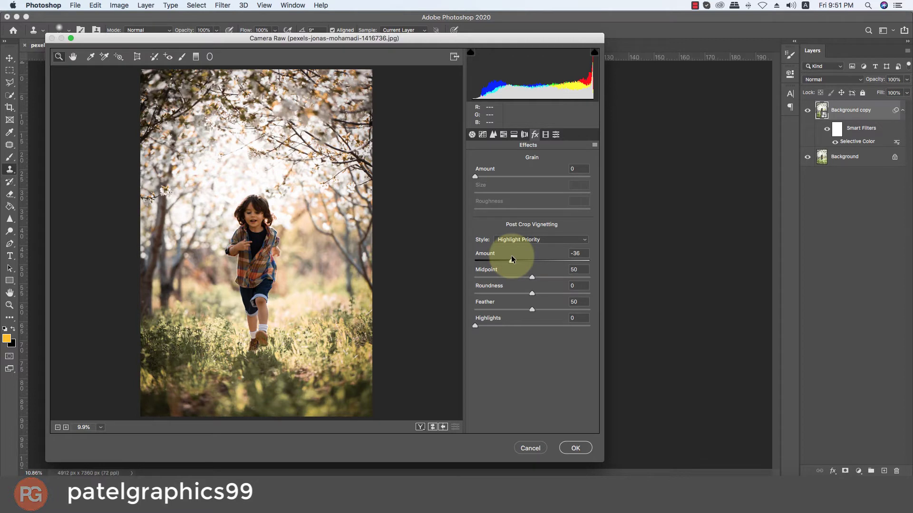
{"action": "left_click", "coordinate": [512, 257]}
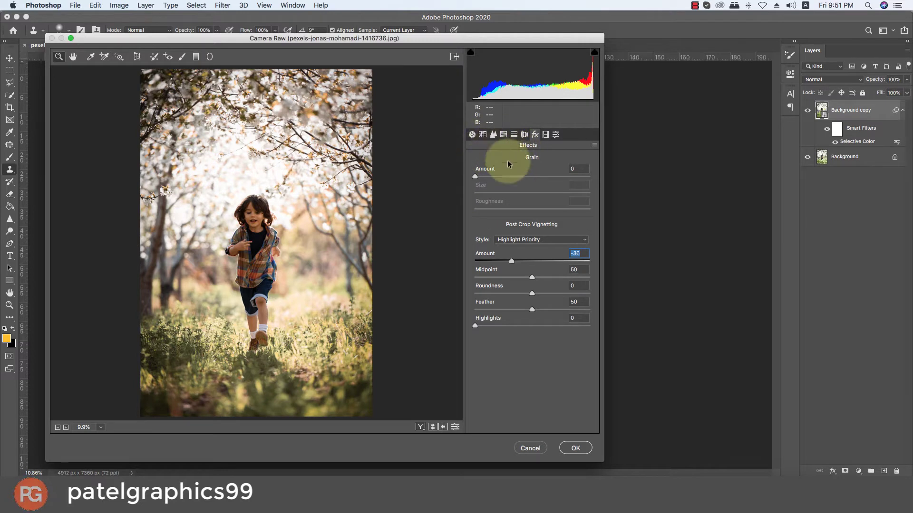
{"action": "left_click_drag", "start_coordinate": [515, 262], "coordinate": [515, 258]}
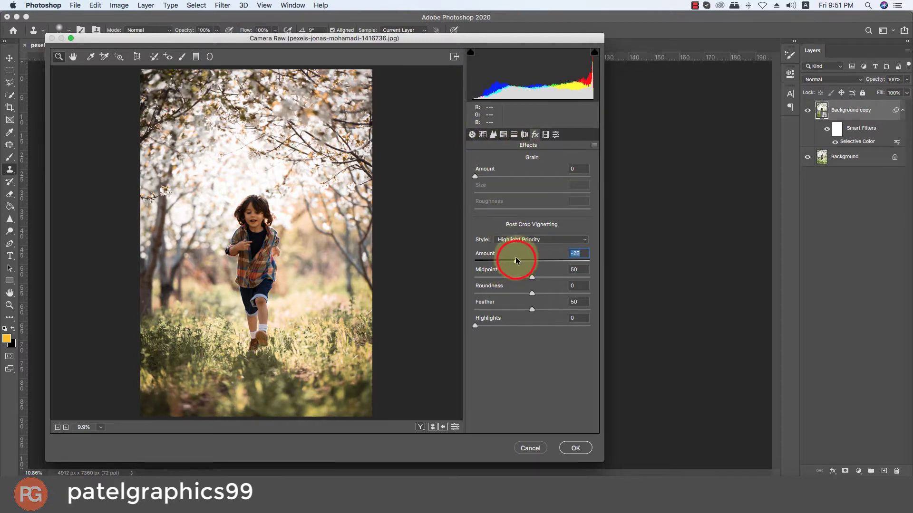
{"action": "left_click", "coordinate": [514, 135]}
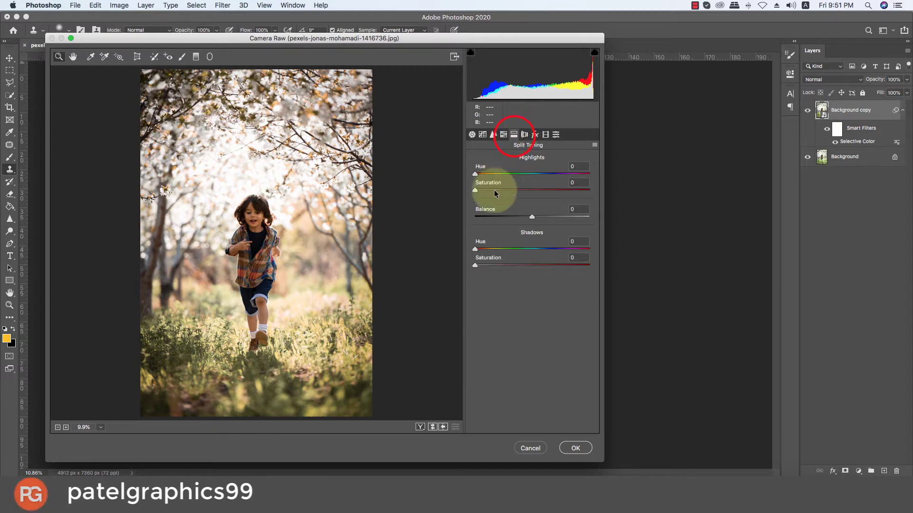
{"action": "left_click", "coordinate": [574, 442]}
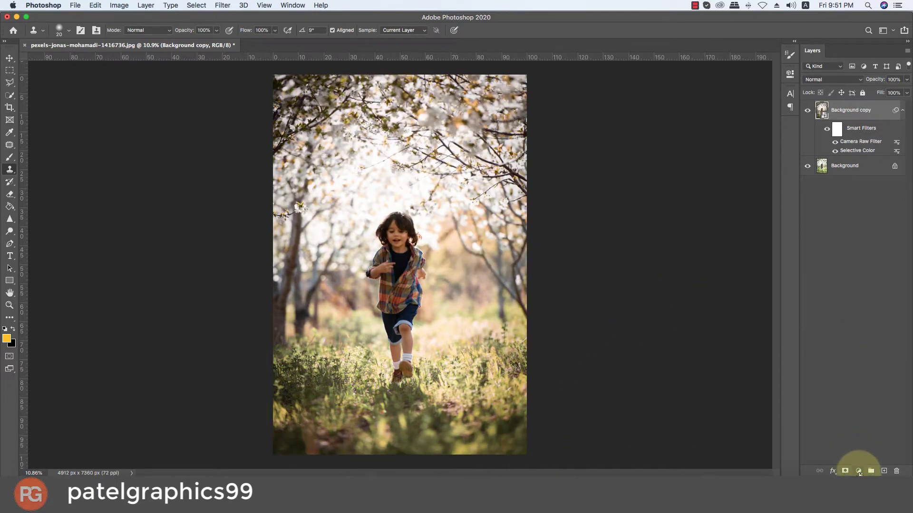
Add a new Layer 1 and pick a bright saturated orange sampled from the blossoms
{"action": "left_click", "coordinate": [884, 471]}
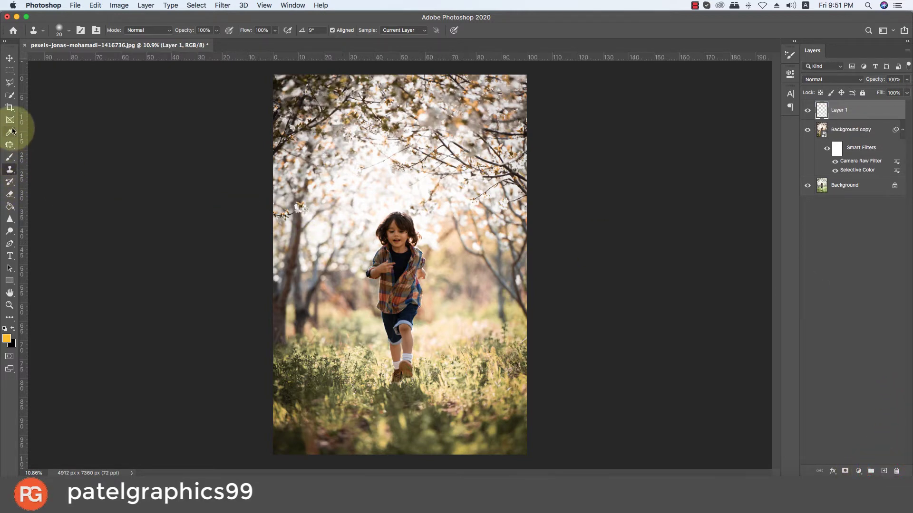
{"action": "left_click", "coordinate": [9, 159]}
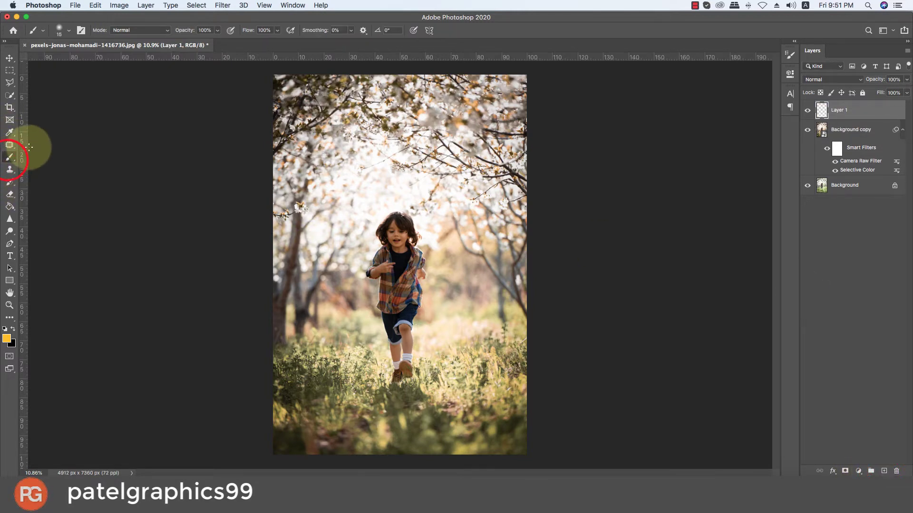
{"action": "key", "text": "bracketright"}
{"action": "key", "text": "bracketright"}
{"action": "key", "text": "bracketright"}
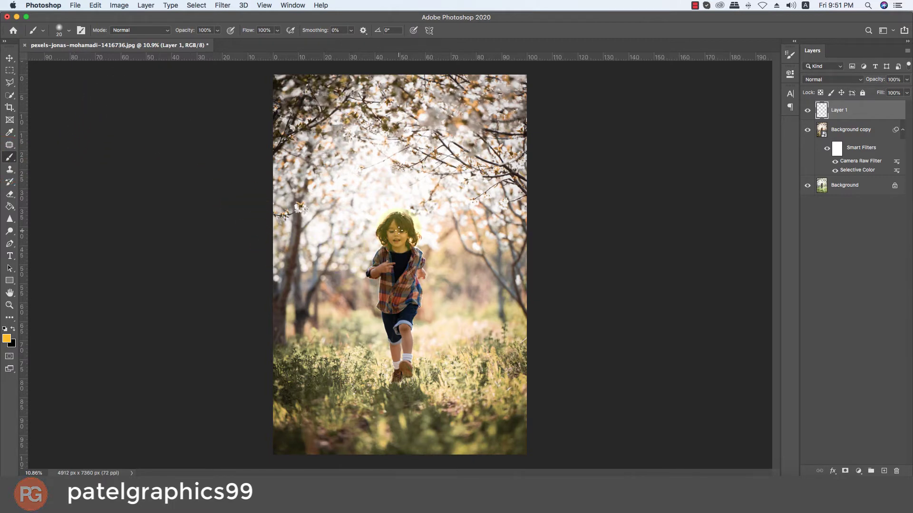
{"action": "key", "text": "bracketright"}
{"action": "key", "text": "bracketright"}
{"action": "key", "text": "bracketright"}
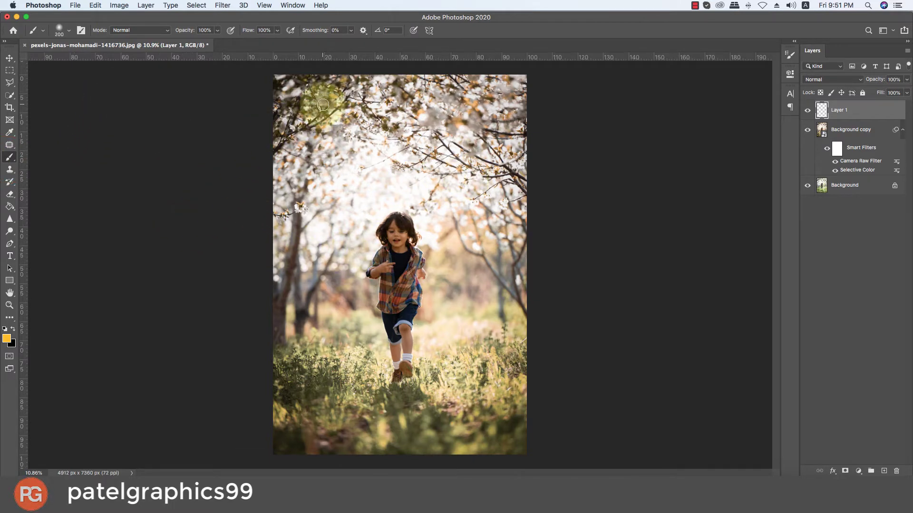
{"action": "left_click", "coordinate": [5, 338]}
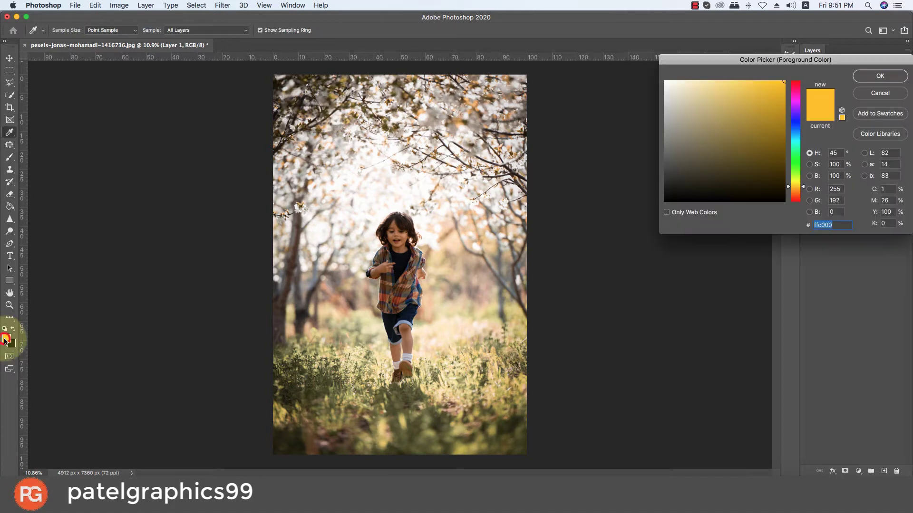
{"action": "left_click", "coordinate": [458, 119]}
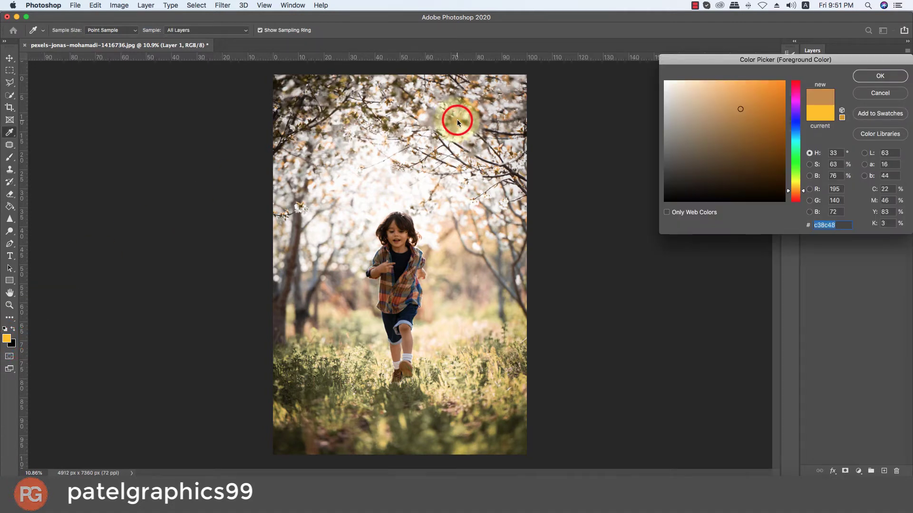
{"action": "left_click_drag", "start_coordinate": [732, 110], "coordinate": [765, 71]}
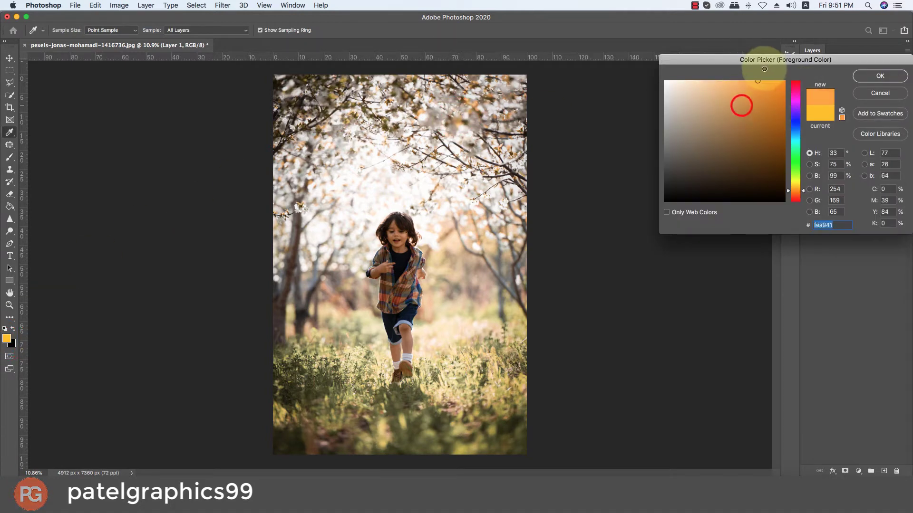
{"action": "left_click", "coordinate": [864, 76]}
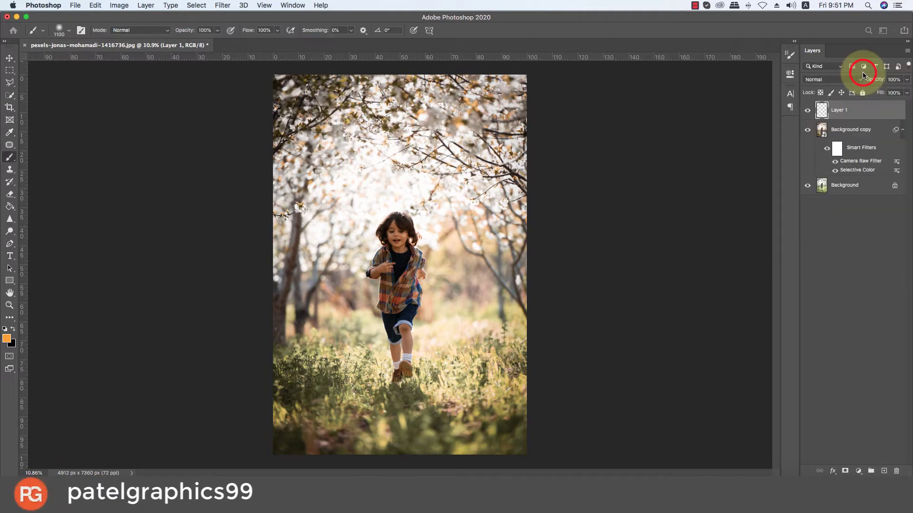
Paint a 3000 px soft orange glow over the upper-left trees
{"action": "key", "text": "b"}
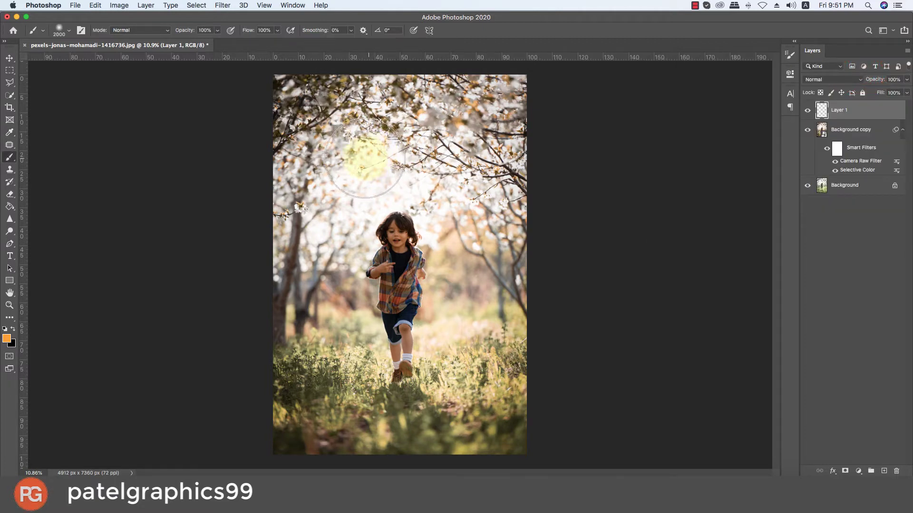
{"action": "key", "text": "bracketright"}
{"action": "key", "text": "bracketright"}
{"action": "key", "text": "bracketright"}
{"action": "key", "text": "bracketleft"}
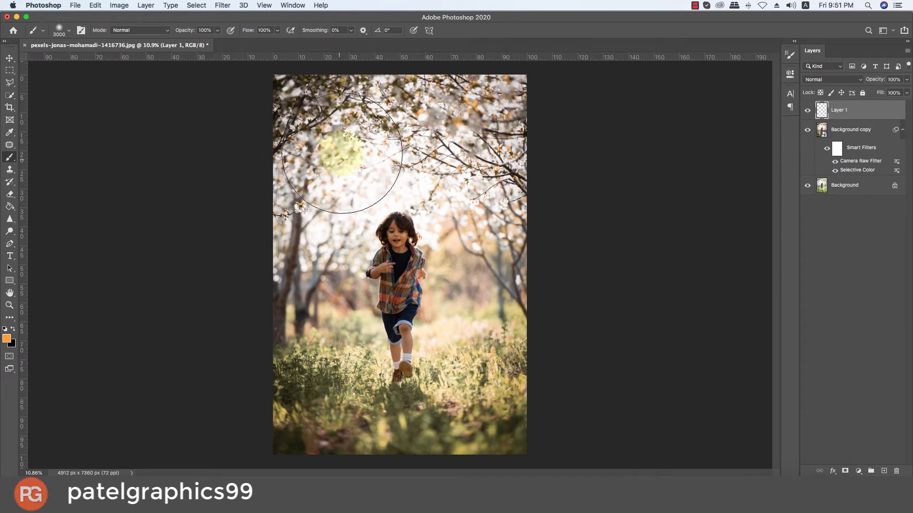
{"action": "left_click_drag", "start_coordinate": [337, 153], "coordinate": [350, 139]}
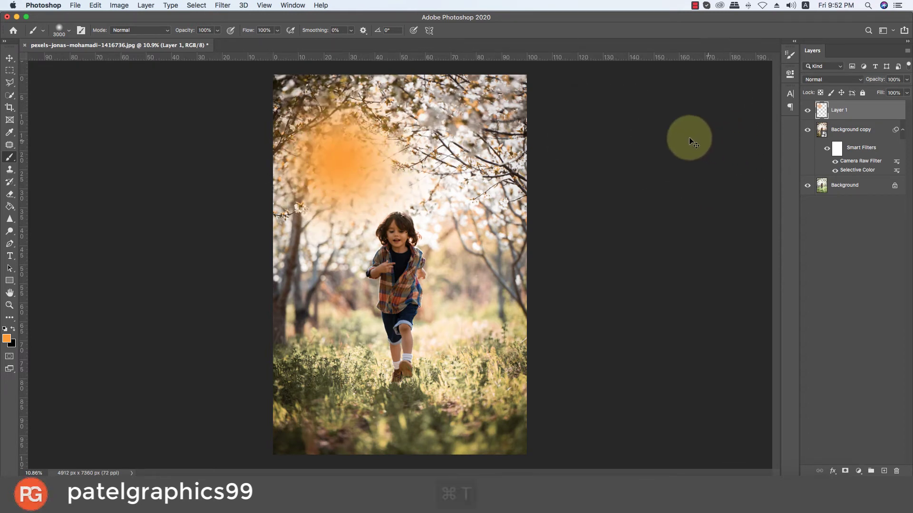
{"action": "key", "text": "ctrl+t"}
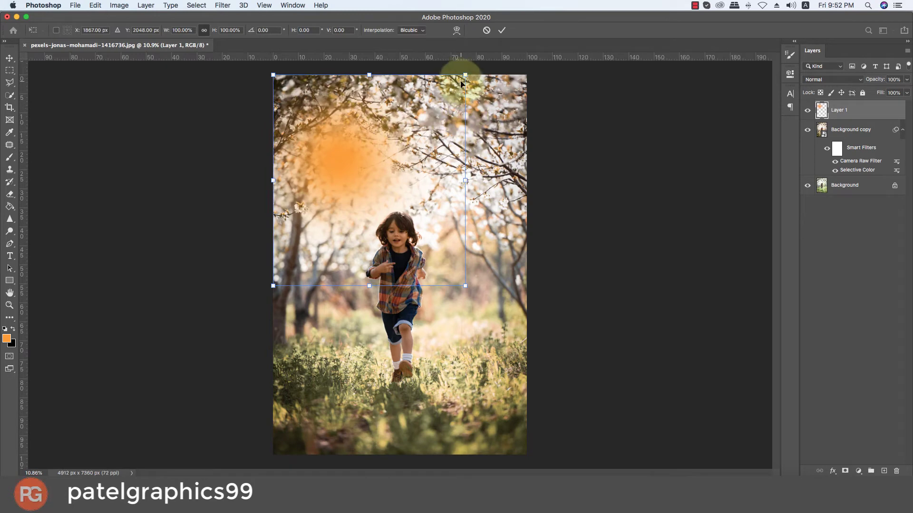
Scale the orange glow to about 235%, shift it right, and commit the transform
{"action": "left_click_drag", "start_coordinate": [465, 74], "coordinate": [613, 33]}
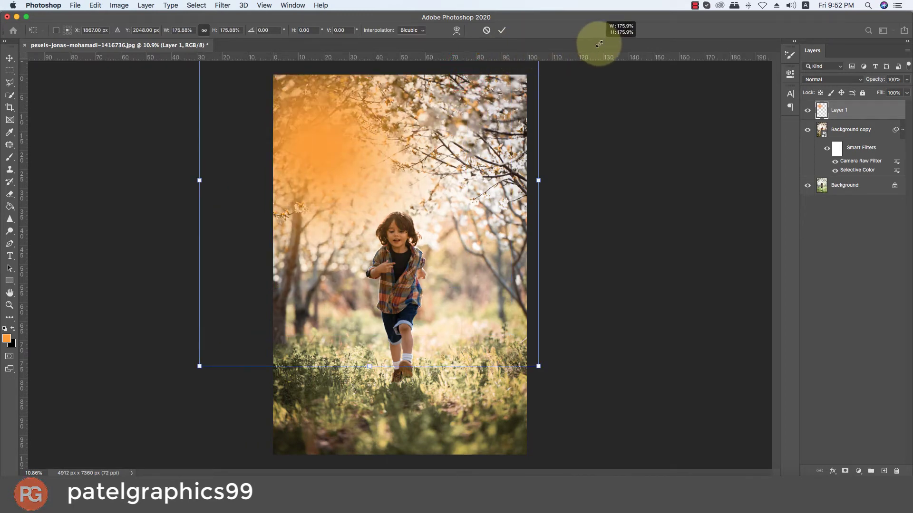
{"action": "mouse_move", "coordinate": [422, 191]}
{"action": "left_mouse_down"}
{"action": "mouse_move", "coordinate": [522, 161]}
{"action": "mouse_move", "coordinate": [441, 198]}
{"action": "mouse_move", "coordinate": [430, 176]}
{"action": "left_mouse_up"}
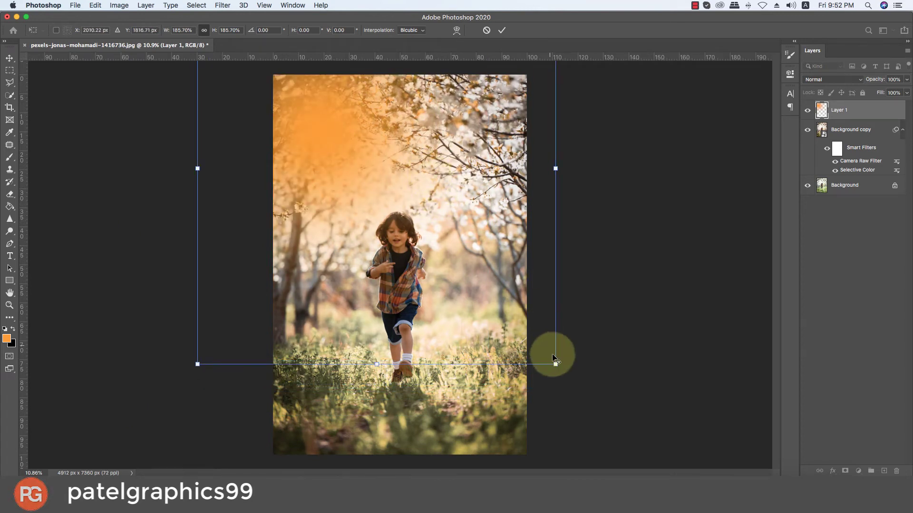
{"action": "left_click_drag", "start_coordinate": [555, 365], "coordinate": [585, 444]}
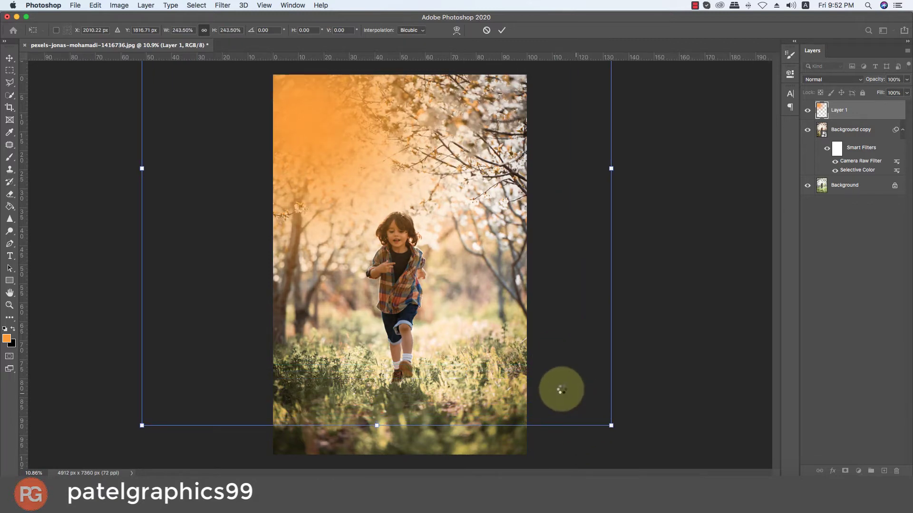
{"action": "key", "text": "b"}
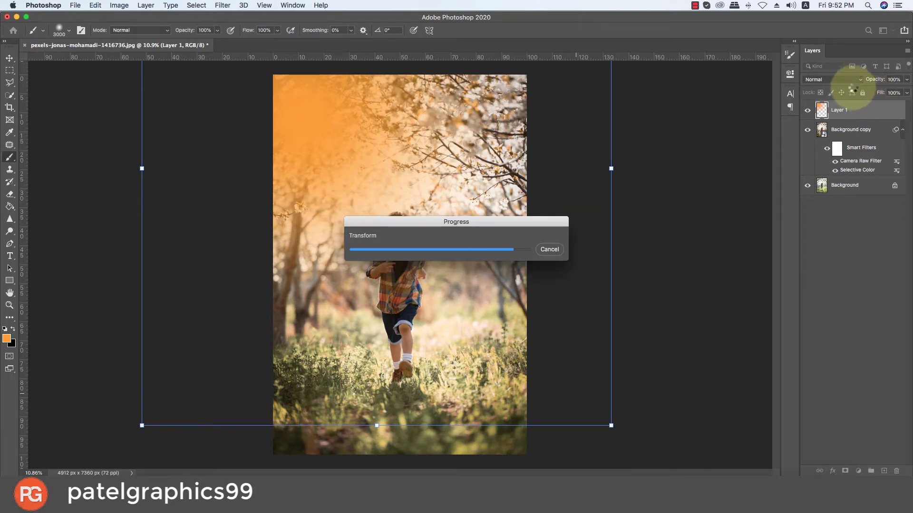
{"action": "left_click", "coordinate": [848, 80]}
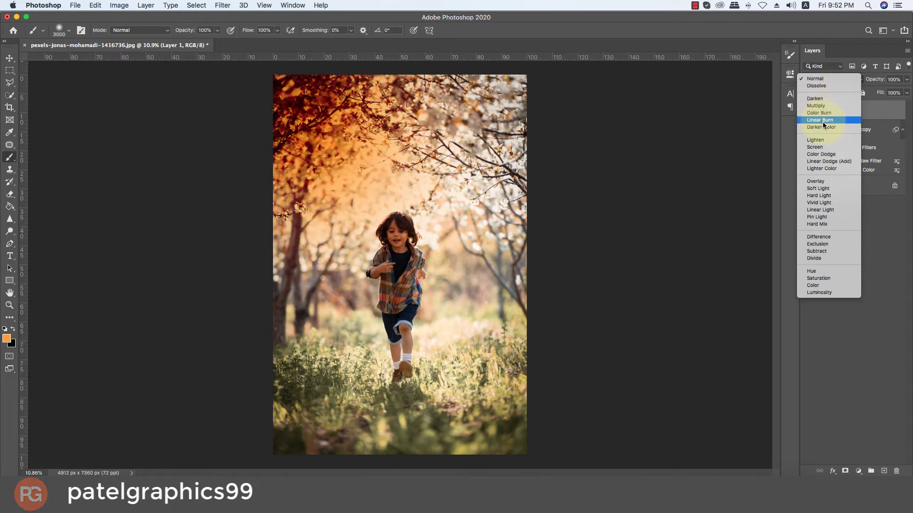
Set Layer 1's orange light leak to Screen, then enlarge it to 116% and reposition it
{"action": "left_click", "coordinate": [816, 147]}
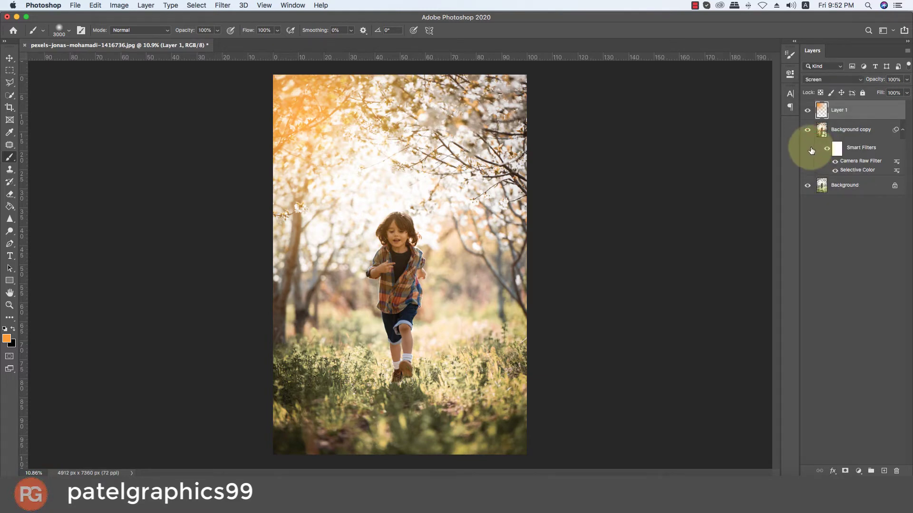
{"action": "key", "text": "super+t"}
{"action": "mouse_move", "coordinate": [505, 142]}
{"action": "left_mouse_down"}
{"action": "mouse_move", "coordinate": [523, 158]}
{"action": "mouse_move", "coordinate": [483, 139]}
{"action": "left_mouse_up"}
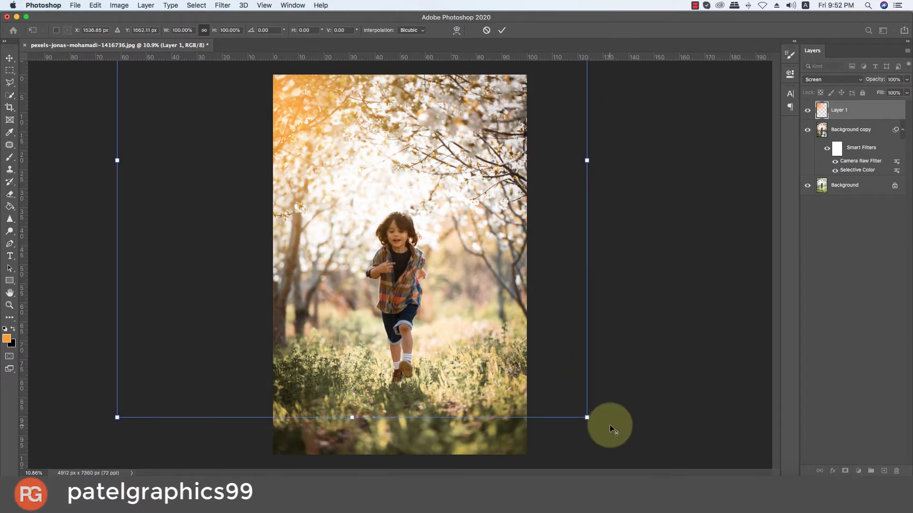
{"action": "left_click_drag", "start_coordinate": [585, 417], "coordinate": [636, 449]}
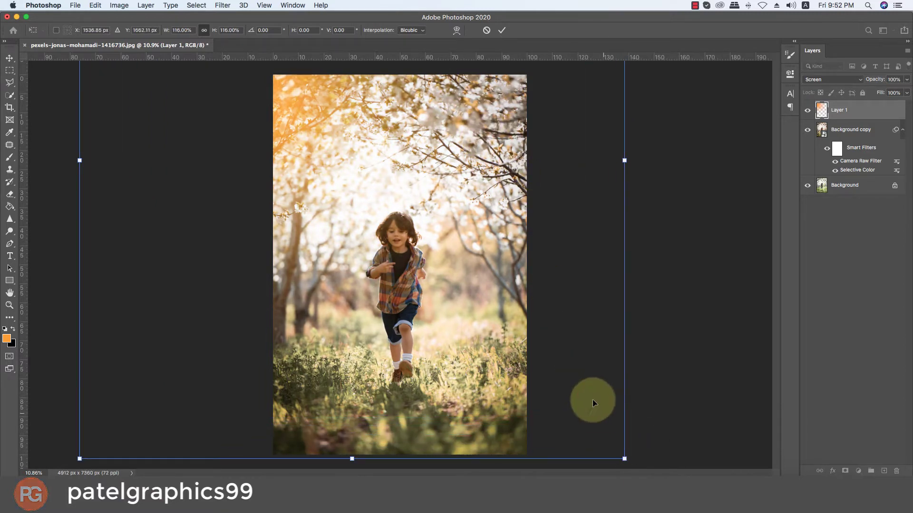
{"action": "mouse_move", "coordinate": [591, 398]}
{"action": "left_mouse_down"}
{"action": "mouse_move", "coordinate": [617, 423]}
{"action": "mouse_move", "coordinate": [628, 413]}
{"action": "left_mouse_up"}
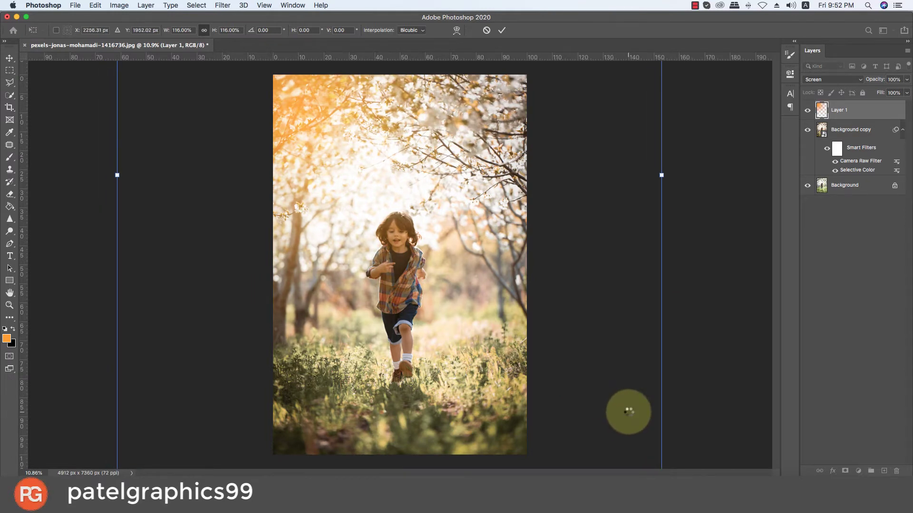
{"action": "key", "text": "b"}
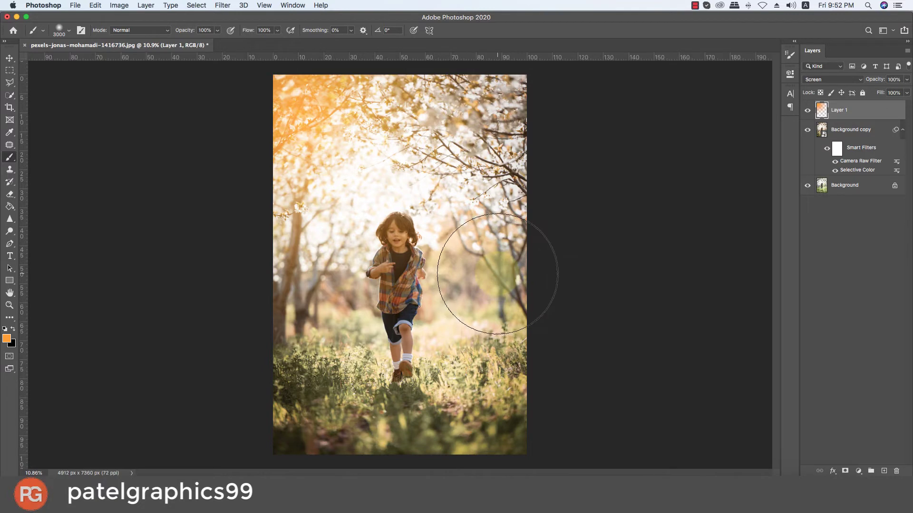
Brush extra orange into the corner, resizing the brush between 2000 and 2600 px
{"action": "left_click_drag", "start_coordinate": [498, 274], "coordinate": [485, 264]}
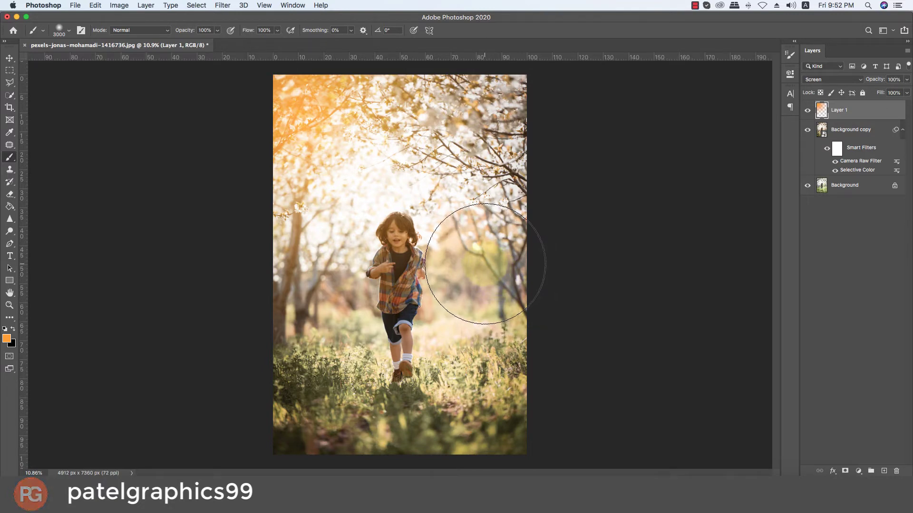
{"action": "key", "text": "["}
{"action": "key", "text": "["}
{"action": "key", "text": "["}
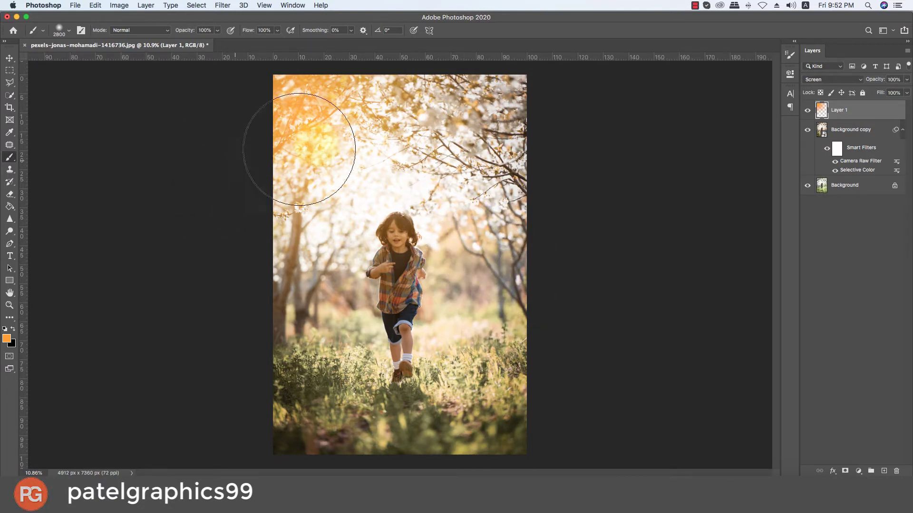
{"action": "key", "text": "["}
{"action": "key", "text": "["}
{"action": "key", "text": "["}
{"action": "key", "text": "["}
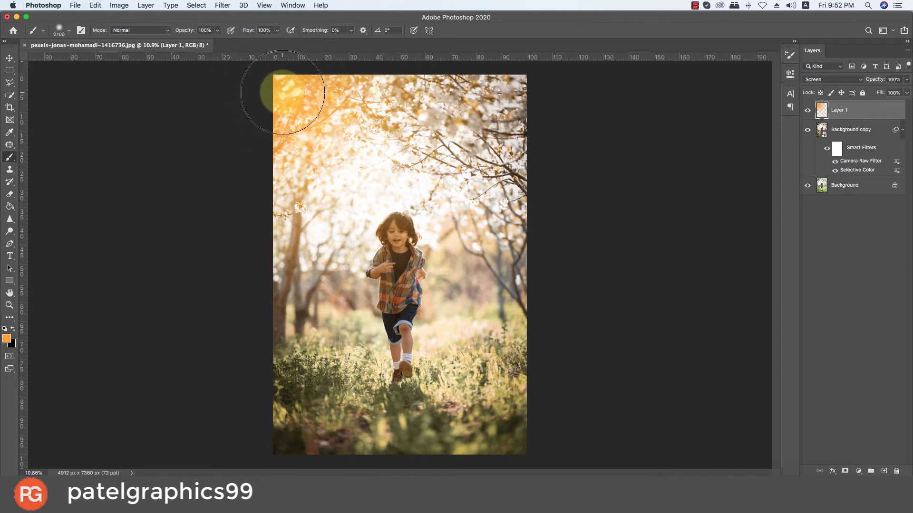
{"action": "key", "text": "["}
{"action": "key", "text": "["}
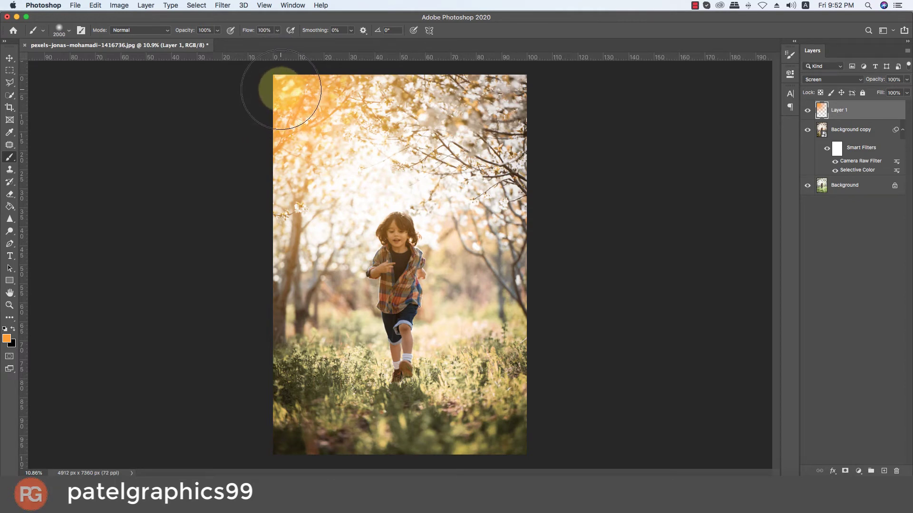
{"action": "key", "text": "bracketright"}
{"action": "key", "text": "bracketright"}
{"action": "key", "text": "bracketright"}
{"action": "key", "text": "bracketright"}
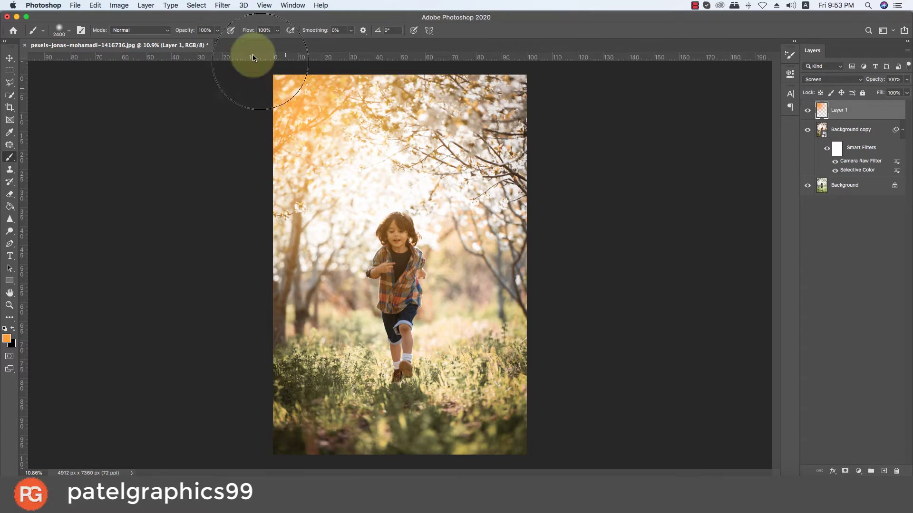
Add a new empty Layer 2 above Layer 1
{"action": "left_click", "coordinate": [215, 6]}
{"action": "left_click", "coordinate": [215, 5]}
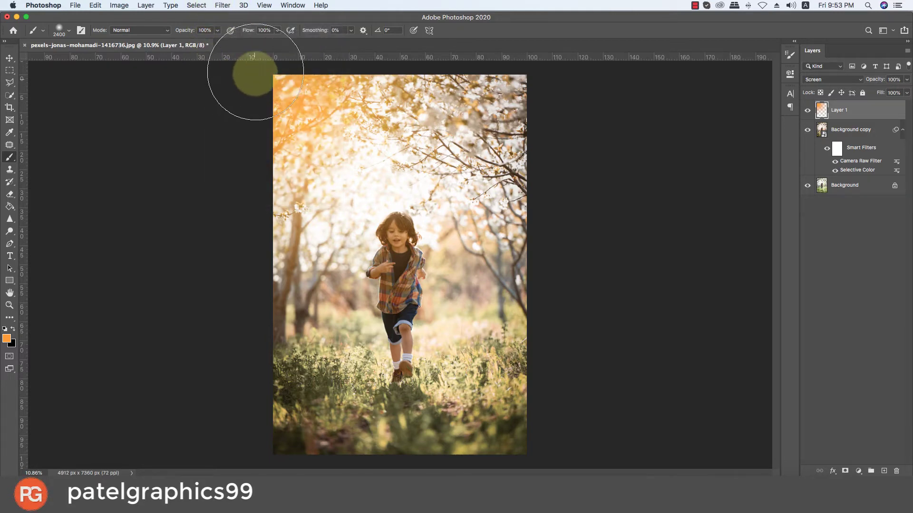
{"action": "left_click", "coordinate": [884, 471]}
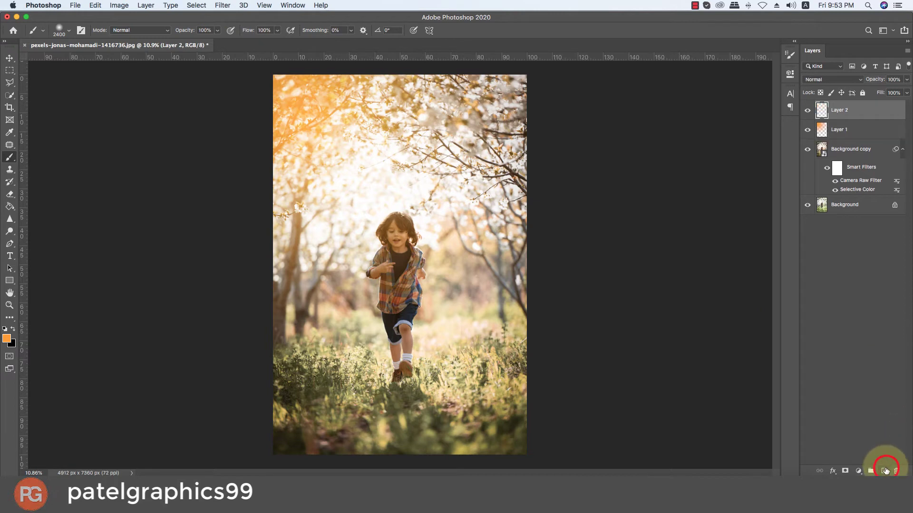
Fill Layer 2 with solid black using the Paint Bucket
{"action": "left_click", "coordinate": [13, 329]}
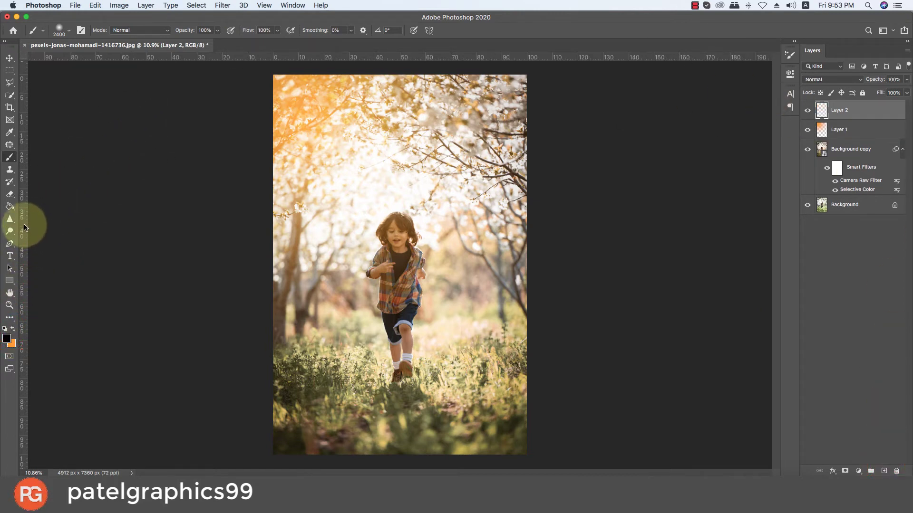
{"action": "left_click", "coordinate": [10, 207]}
{"action": "left_click", "coordinate": [302, 189]}
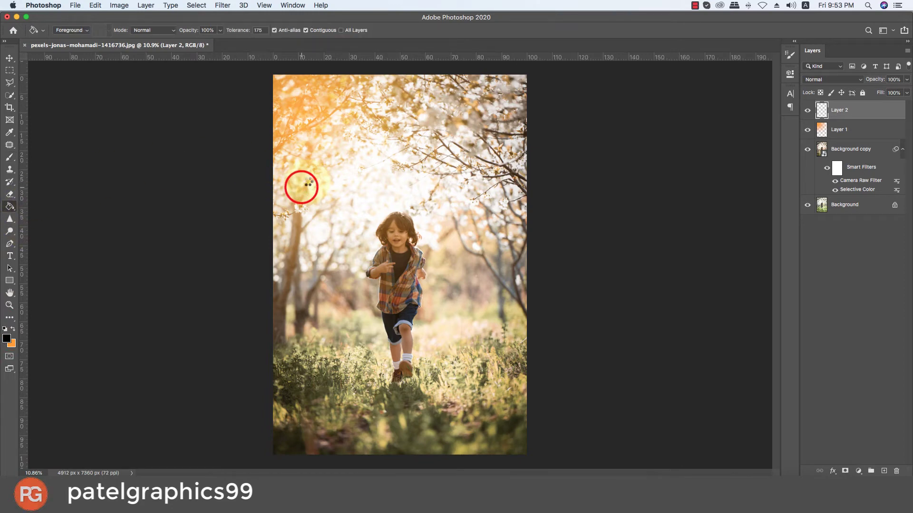
{"action": "left_click", "coordinate": [243, 5]}
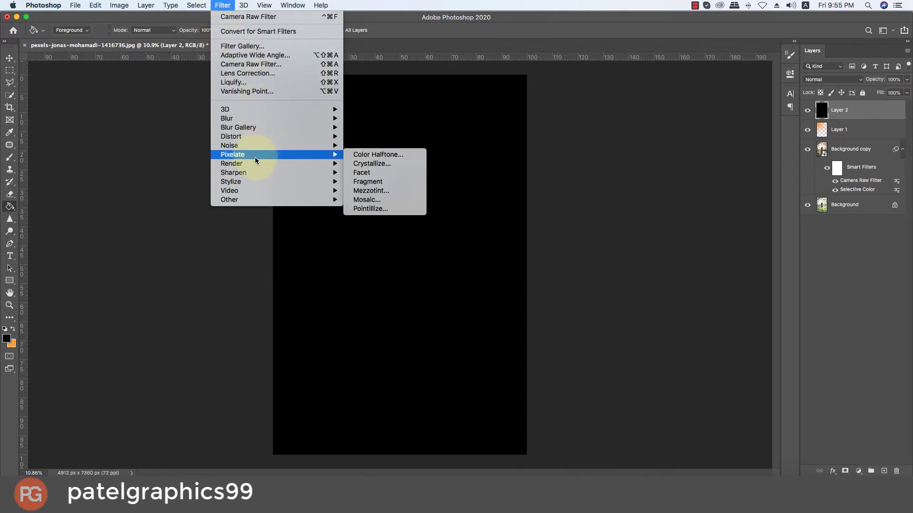
{"action": "mouse_move", "coordinate": [232, 163]}
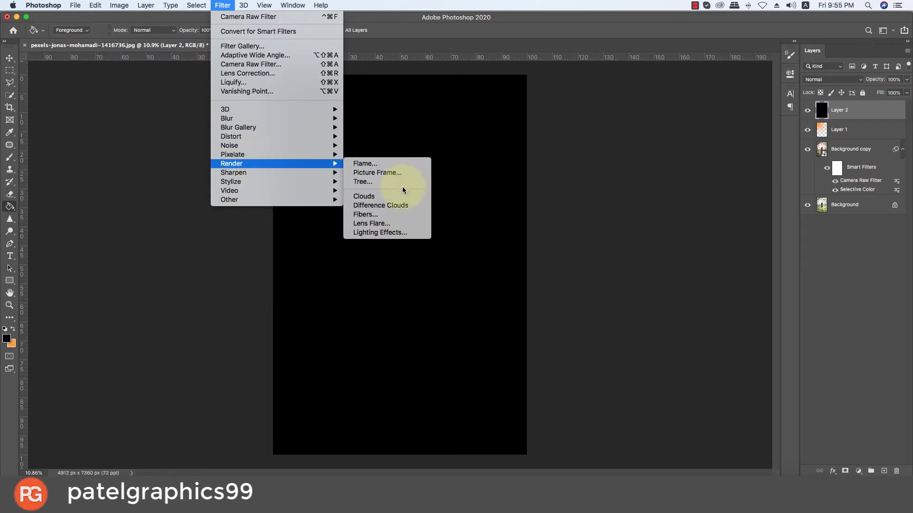
Render a lens flare at 129% brightness onto the black Layer 2
{"action": "left_click", "coordinate": [396, 226]}
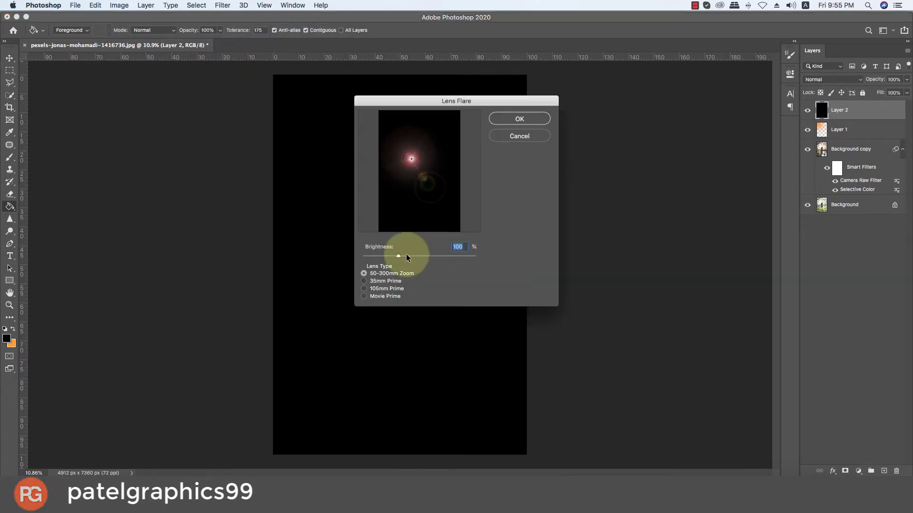
{"action": "left_click", "coordinate": [406, 258]}
{"action": "left_click_drag", "start_coordinate": [406, 257], "coordinate": [410, 257]}
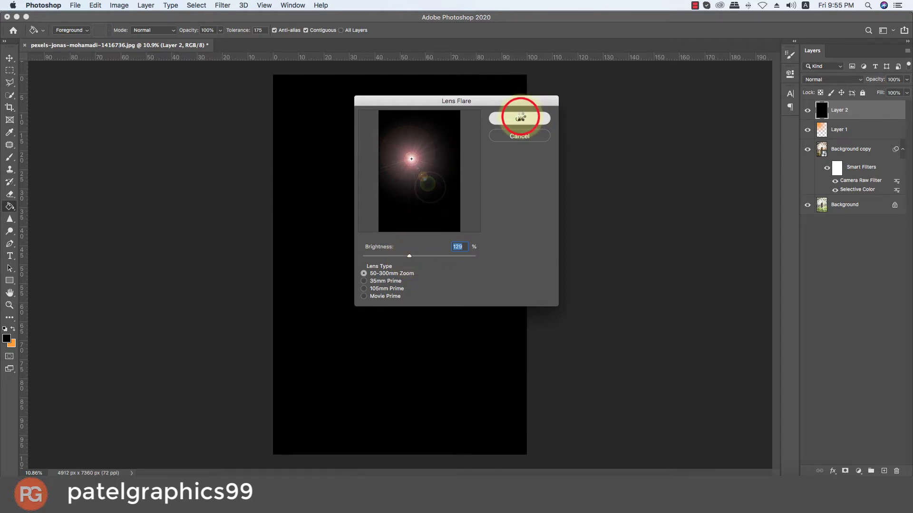
{"action": "left_click", "coordinate": [520, 117]}
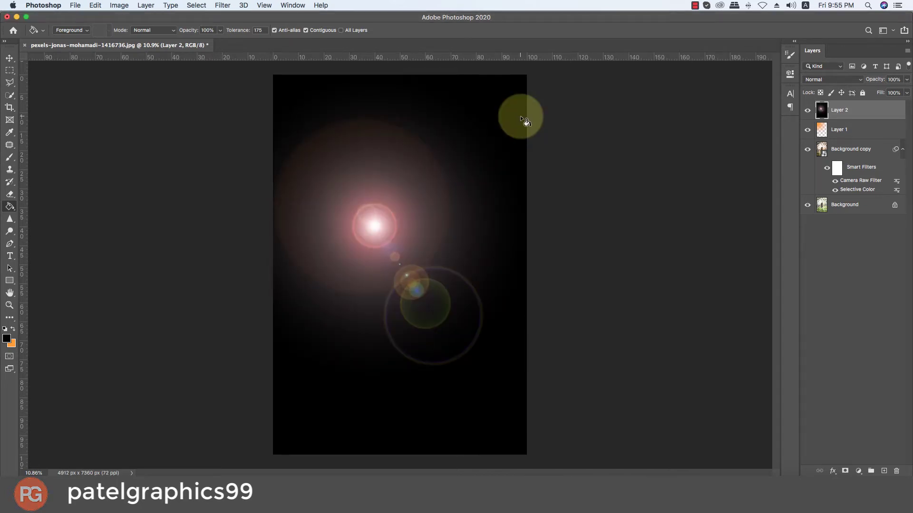
Set Layer 2 to Screen blending and move it below Layer 1
{"action": "left_click", "coordinate": [820, 79]}
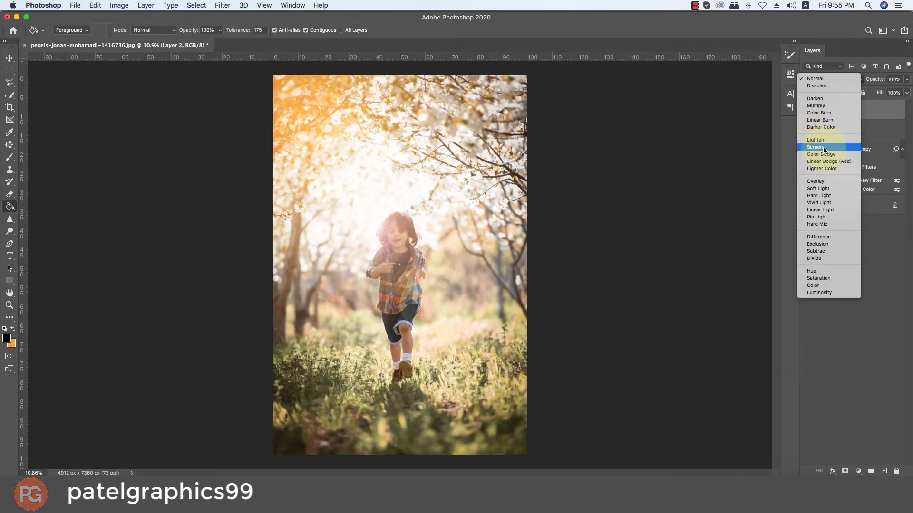
{"action": "left_click", "coordinate": [823, 147]}
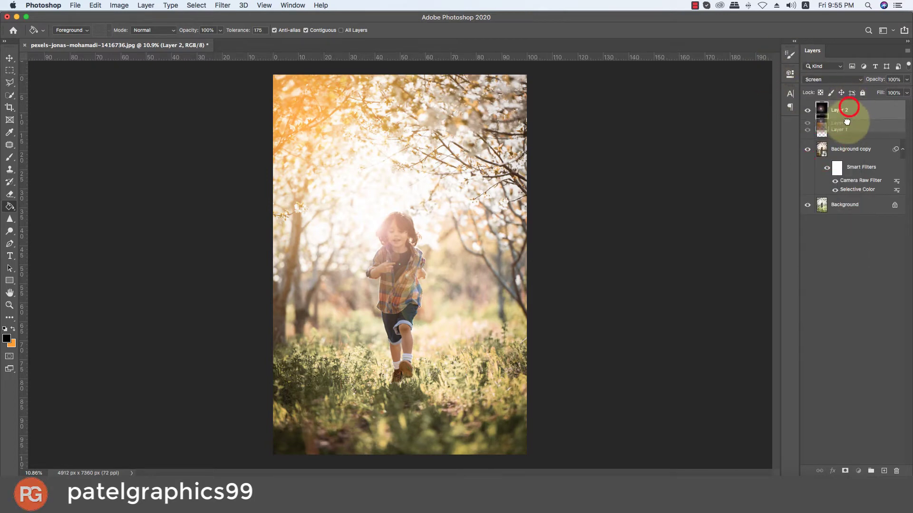
{"action": "left_click_drag", "start_coordinate": [849, 109], "coordinate": [846, 132]}
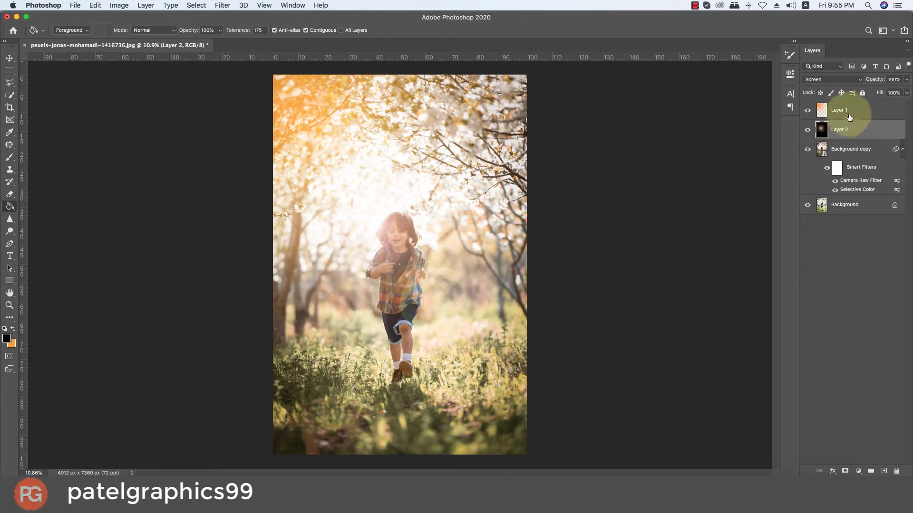
Free-transform the Layer 2 flare down to 64.54% and place it above-left of the boy's head
{"action": "key", "text": "super+t"}
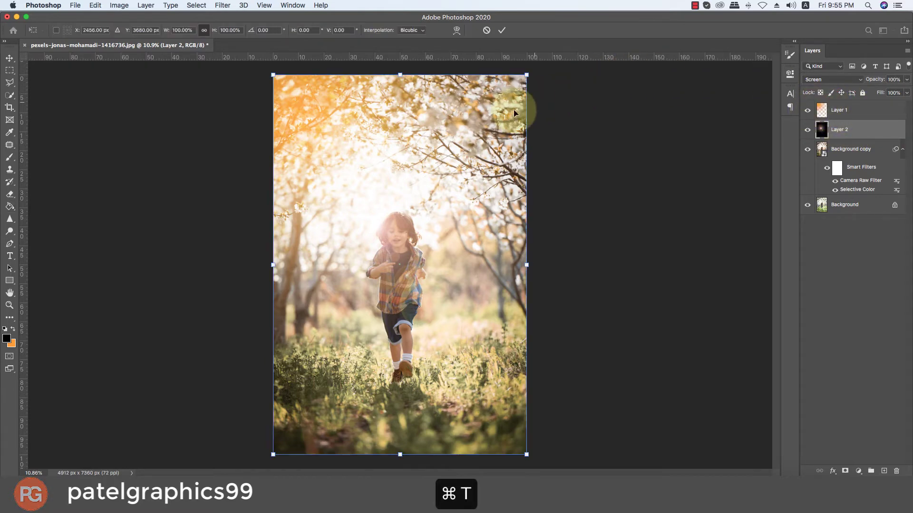
{"action": "left_click_drag", "start_coordinate": [507, 115], "coordinate": [425, 4]}
{"action": "scroll", "coordinate": [476, 304], "scroll_direction": "down", "scroll_amount": 2}
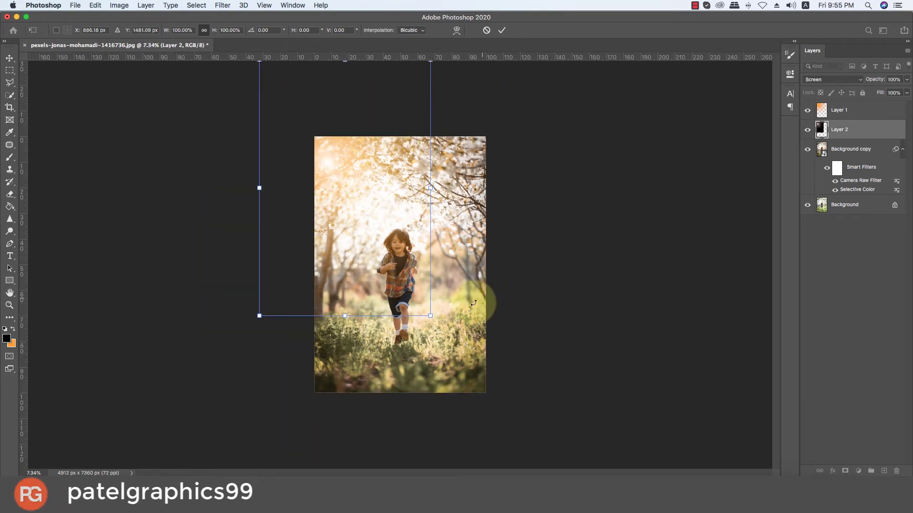
{"action": "left_click_drag", "start_coordinate": [431, 316], "coordinate": [530, 371]}
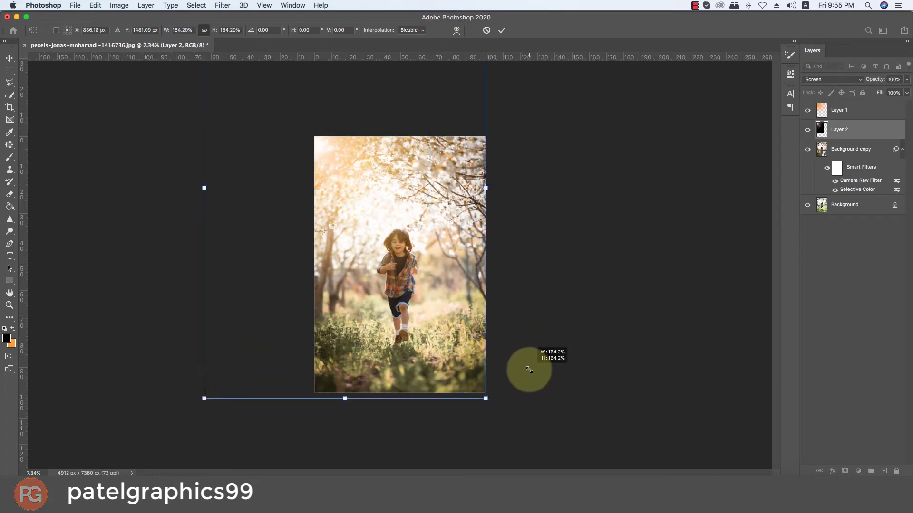
{"action": "mouse_move", "coordinate": [448, 358]}
{"action": "left_mouse_down"}
{"action": "mouse_move", "coordinate": [479, 394]}
{"action": "mouse_move", "coordinate": [444, 355]}
{"action": "mouse_move", "coordinate": [463, 363]}
{"action": "left_mouse_up"}
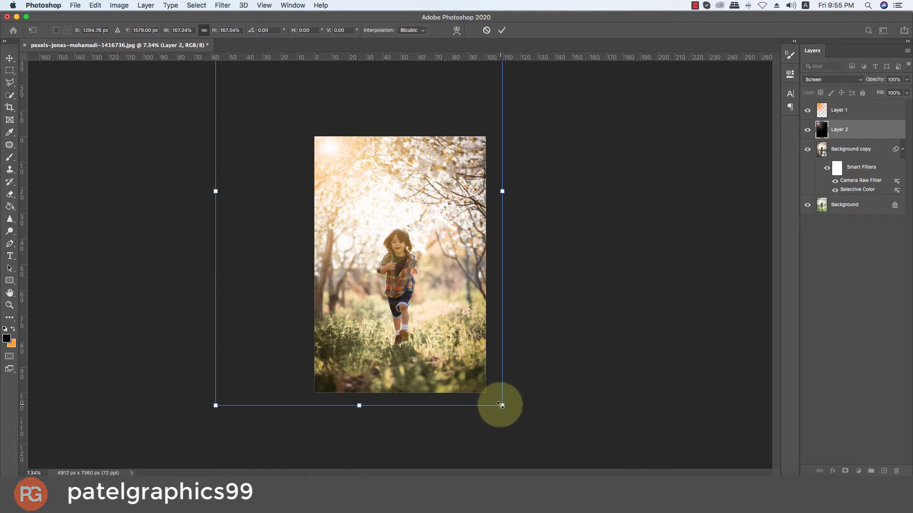
{"action": "left_click_drag", "start_coordinate": [502, 405], "coordinate": [414, 274]}
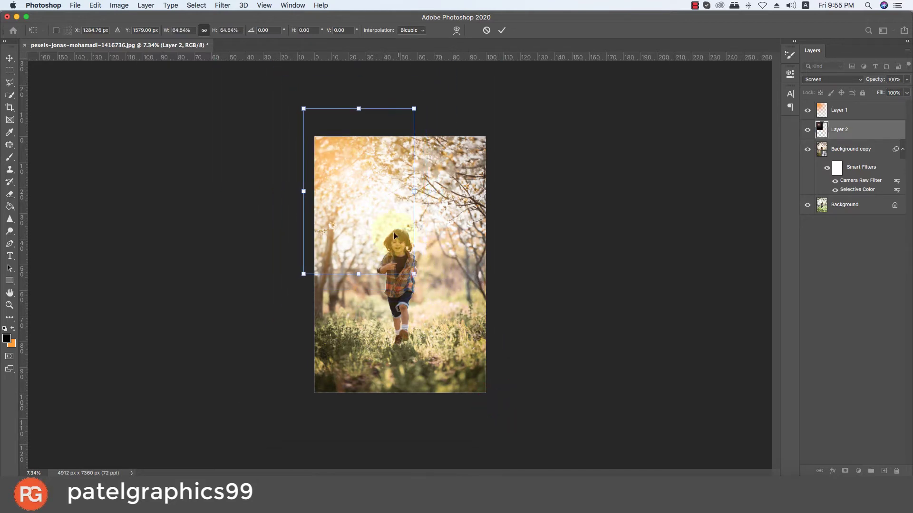
{"action": "mouse_move", "coordinate": [394, 235]}
{"action": "left_mouse_down"}
{"action": "mouse_move", "coordinate": [362, 203]}
{"action": "mouse_move", "coordinate": [376, 217]}
{"action": "left_mouse_up"}
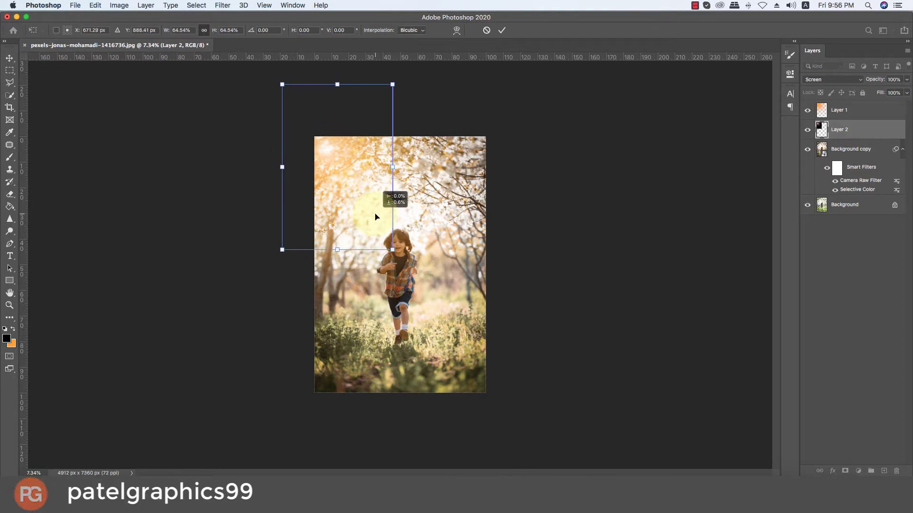
Commit the flare transform and lower Layer 2's opacity to 68%
{"action": "key", "text": "g"}
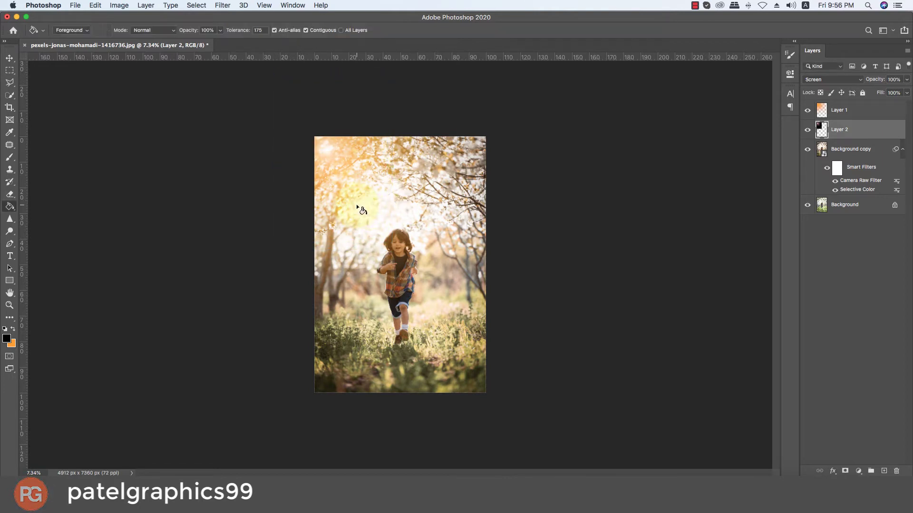
{"action": "left_click_drag", "start_coordinate": [905, 83], "coordinate": [892, 91]}
{"action": "left_click", "coordinate": [846, 114]}
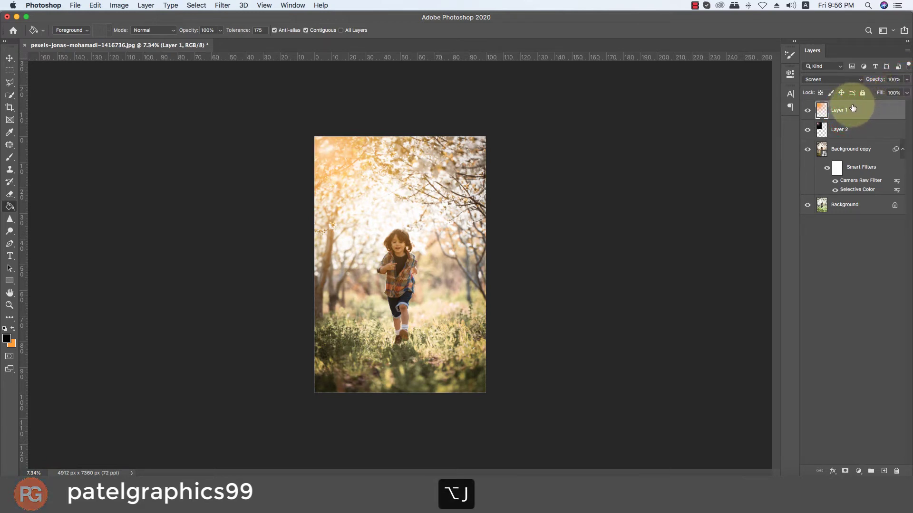
Duplicate Layer 1, flip the copy horizontally and move it up-left, then discard it
{"action": "key", "text": "super+j"}
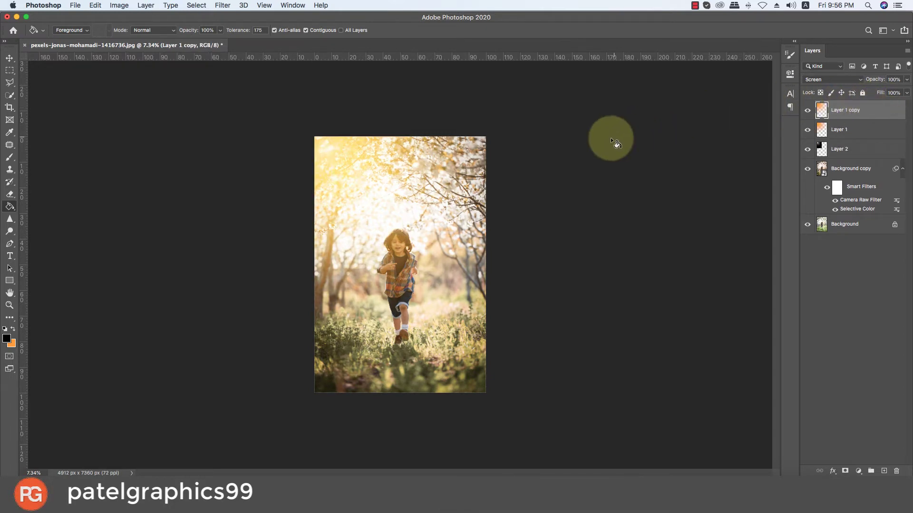
{"action": "key", "text": "super+t"}
{"action": "right_click", "coordinate": [413, 144]}
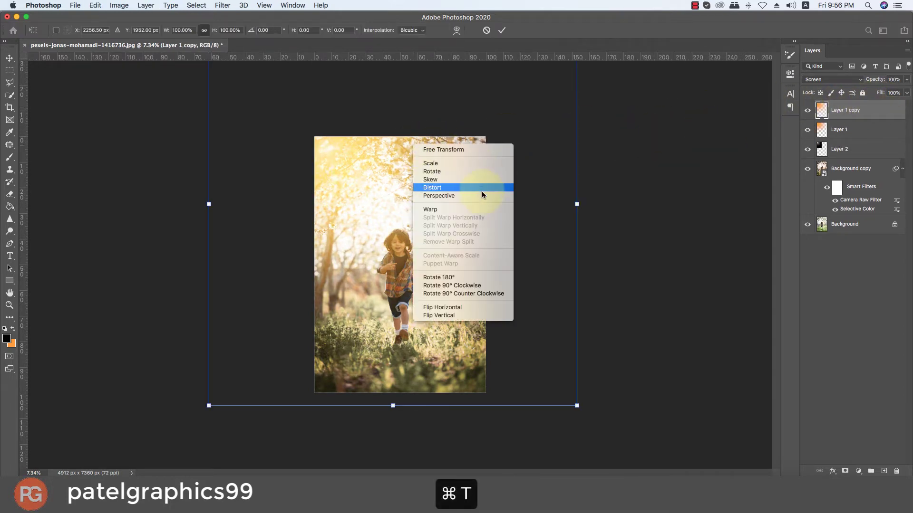
{"action": "left_click", "coordinate": [443, 308]}
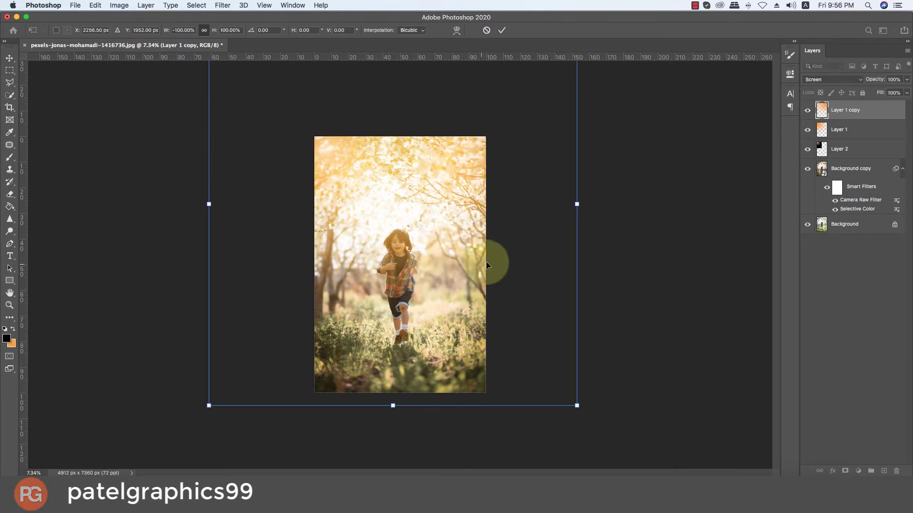
{"action": "left_click_drag", "start_coordinate": [499, 263], "coordinate": [383, 222]}
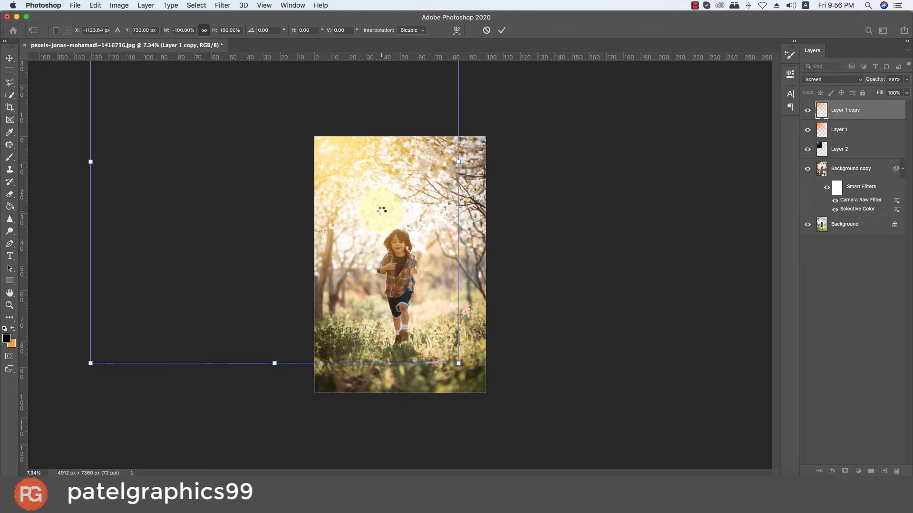
{"action": "key", "text": "BackSpace"}
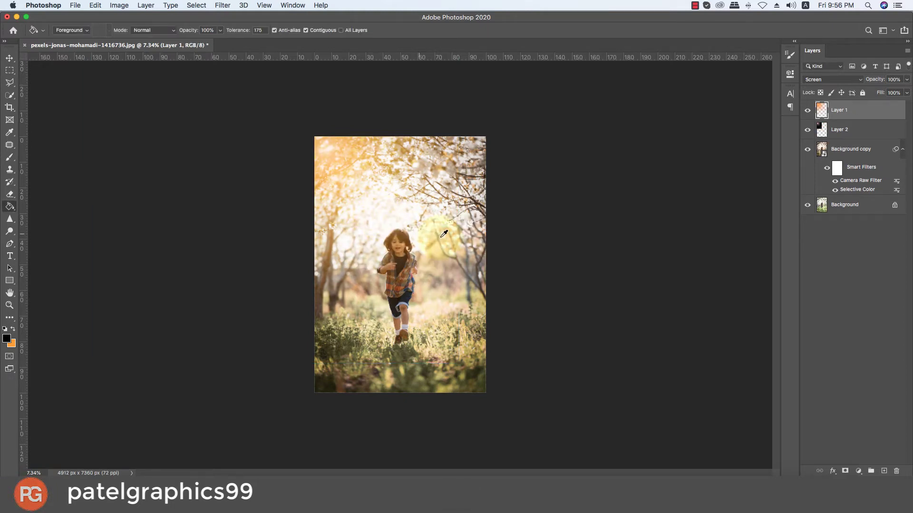
{"action": "scroll", "coordinate": [375, 212], "scroll_direction": "up", "scroll_amount": 3}
{"action": "scroll", "coordinate": [325, 185], "scroll_direction": "down", "scroll_amount": 1}
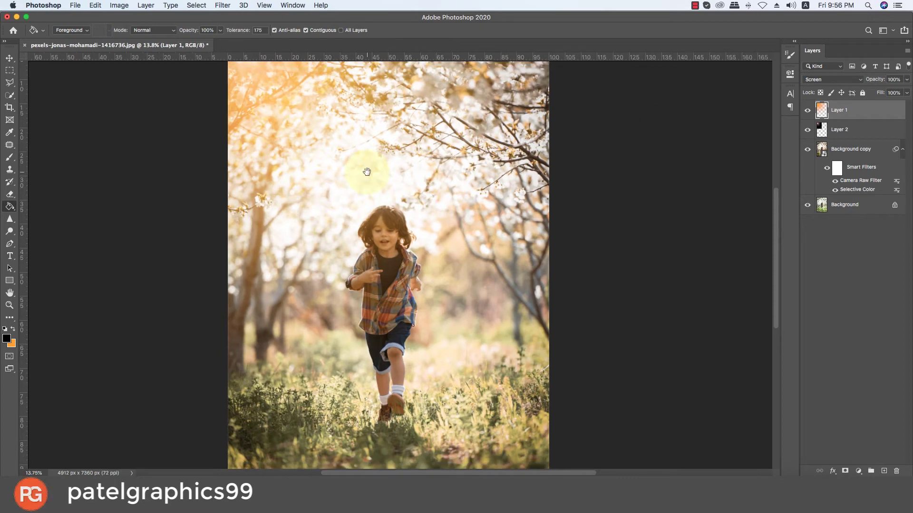
{"action": "left_click_drag", "start_coordinate": [366, 171], "coordinate": [386, 238]}
{"action": "scroll", "coordinate": [387, 239], "scroll_direction": "down", "scroll_amount": 2}
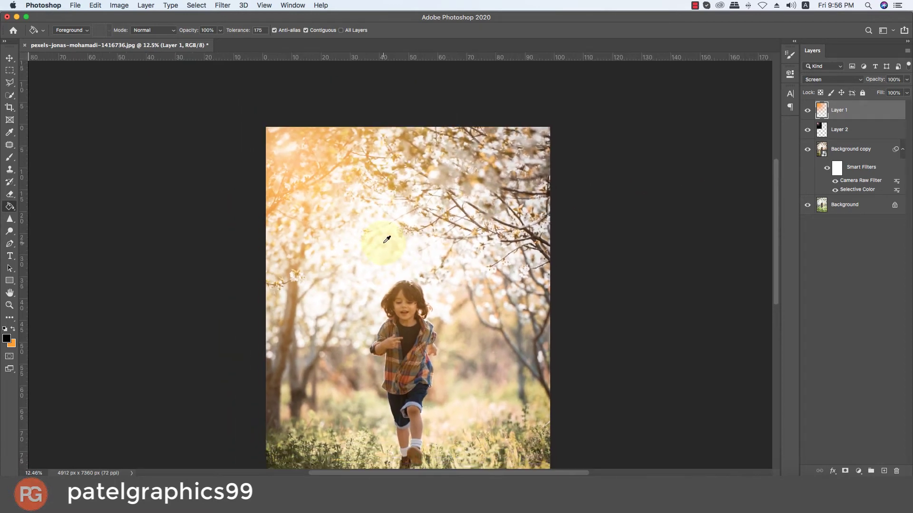
{"action": "scroll", "coordinate": [386, 239], "scroll_direction": "down", "scroll_amount": 4}
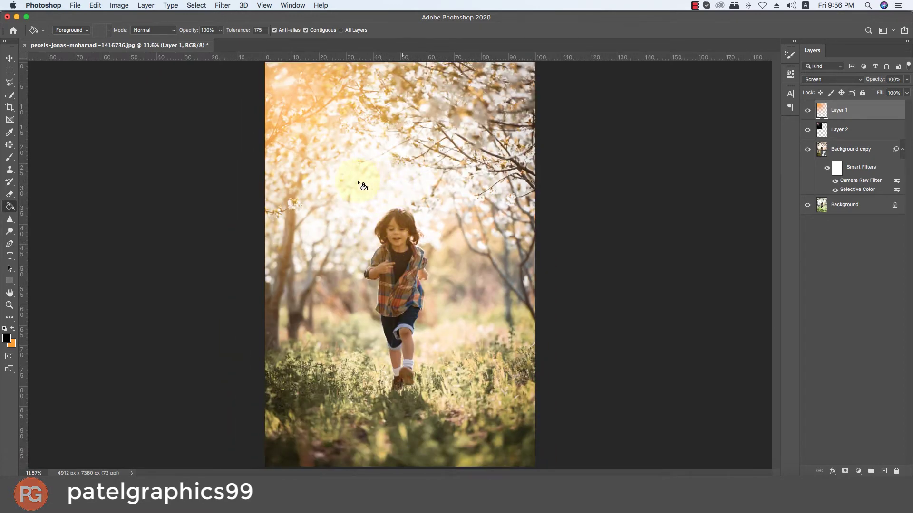
On a new Layer 3, paint a 2700 px orange spot and enlarge it to about 208% up-left
{"action": "left_click", "coordinate": [884, 471]}
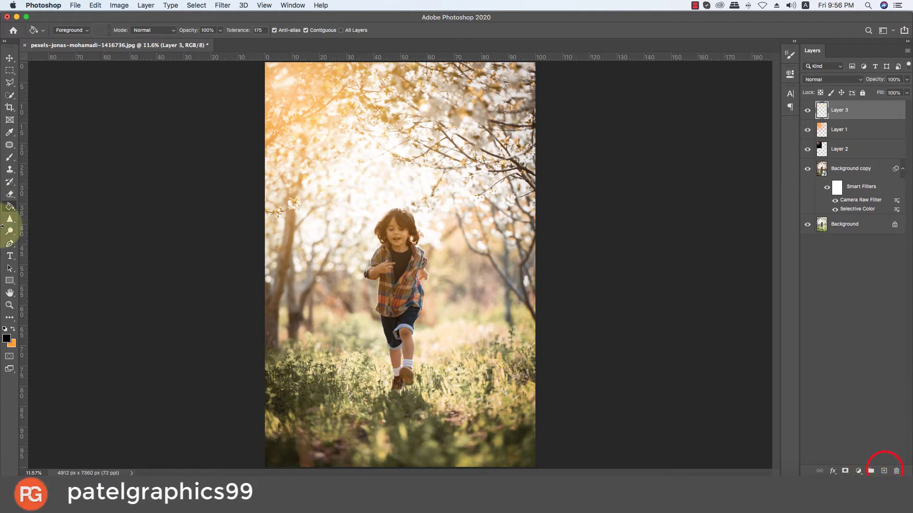
{"action": "key", "text": "b"}
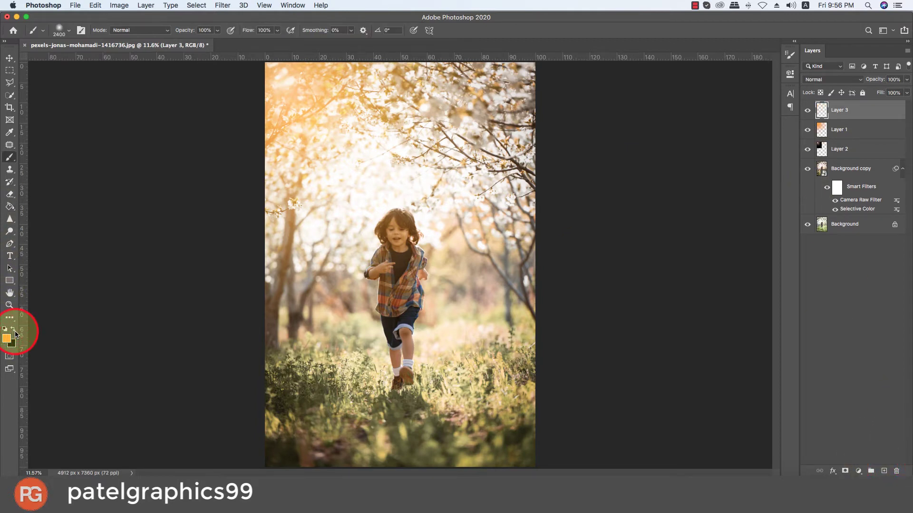
{"action": "key", "text": "bracketright"}
{"action": "key", "text": "bracketright"}
{"action": "key", "text": "bracketright"}
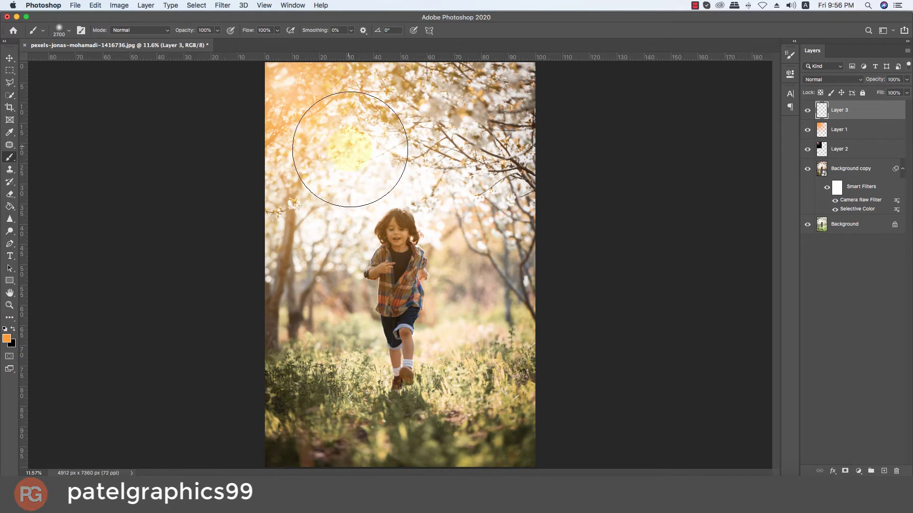
{"action": "left_click", "coordinate": [367, 159]}
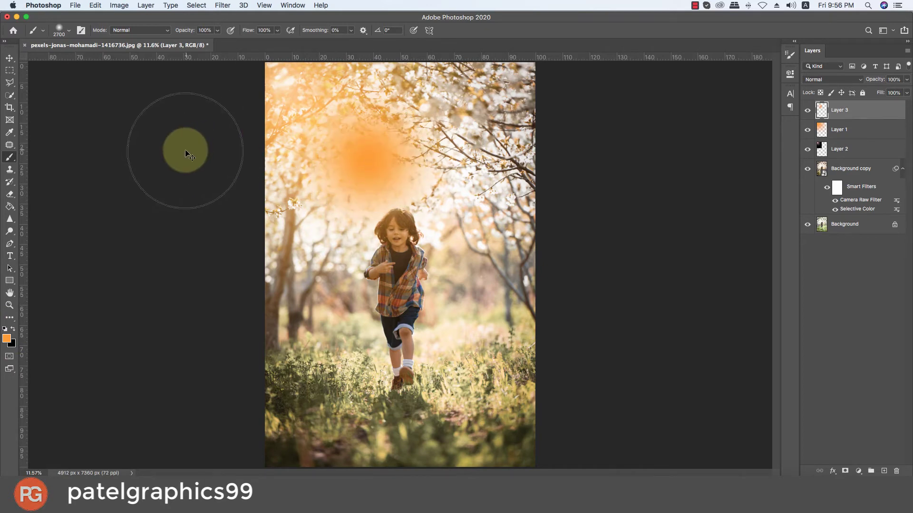
{"action": "key", "text": "super+t"}
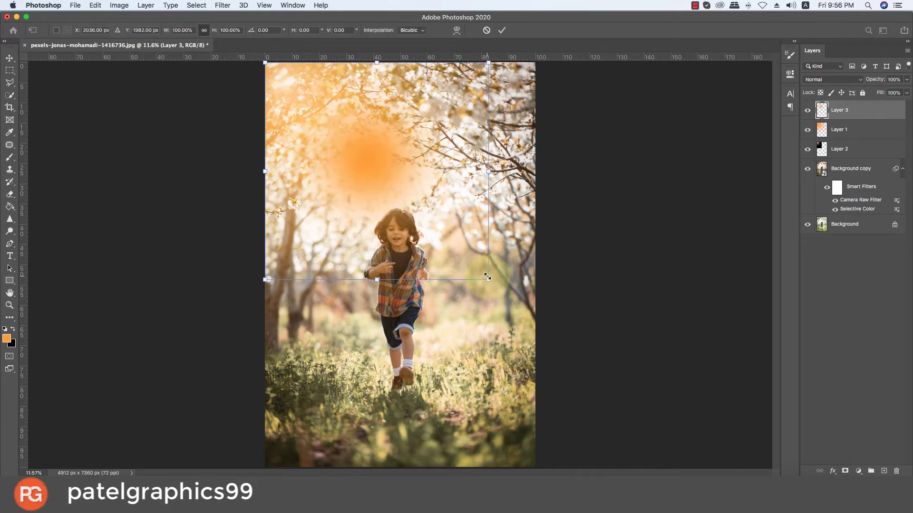
{"action": "left_click_drag", "start_coordinate": [488, 278], "coordinate": [625, 378]}
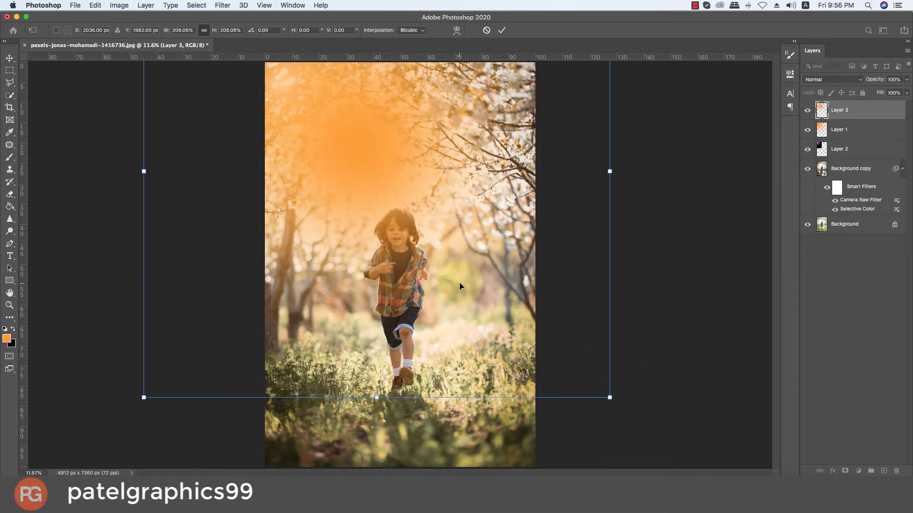
{"action": "mouse_move", "coordinate": [459, 284]}
{"action": "left_mouse_down"}
{"action": "mouse_move", "coordinate": [519, 205]}
{"action": "mouse_move", "coordinate": [406, 229]}
{"action": "mouse_move", "coordinate": [410, 247]}
{"action": "left_mouse_up"}
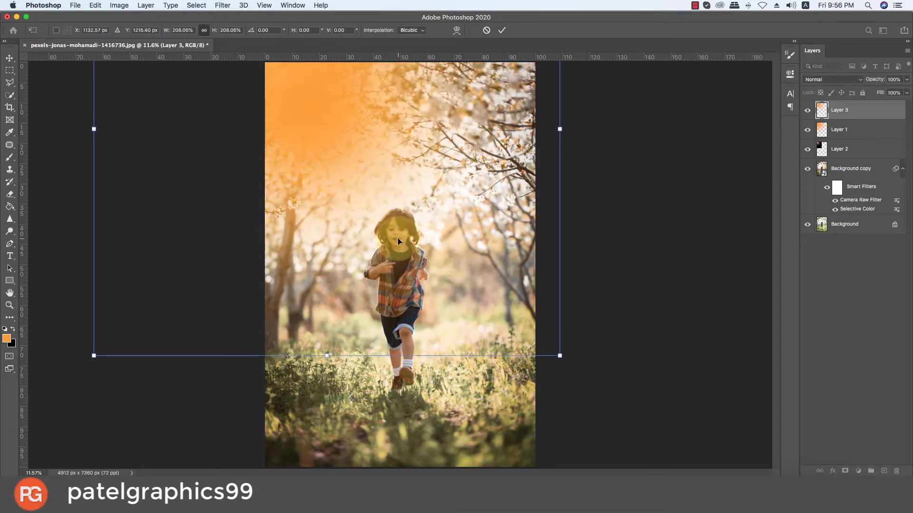
{"action": "left_click", "coordinate": [819, 79]}
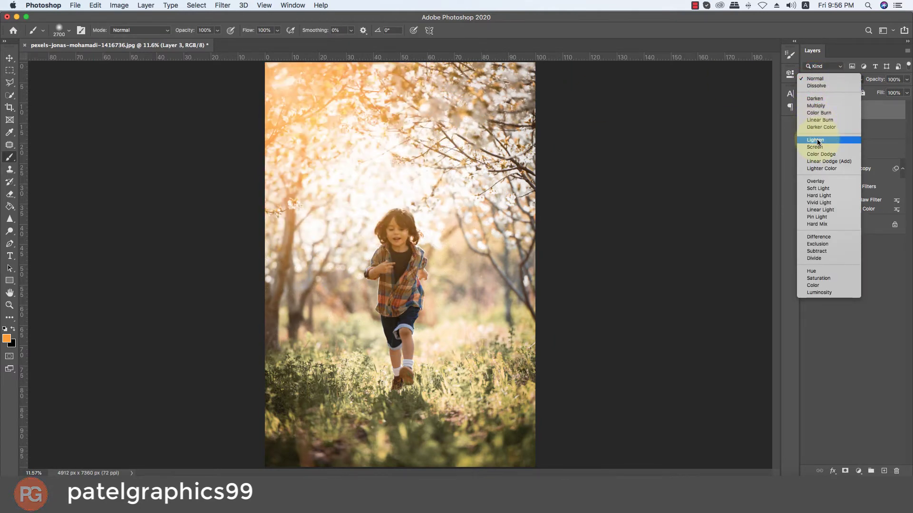
Reposition the Layer 3 glow and settle on Soft Light after trying Lighter Color and Overlay
{"action": "left_click", "coordinate": [822, 170]}
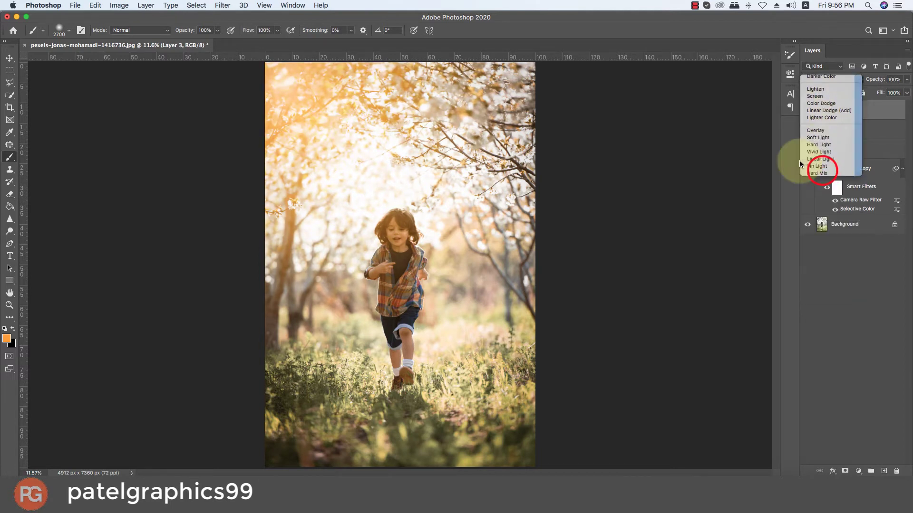
{"action": "key", "text": "super+t"}
{"action": "mouse_move", "coordinate": [388, 145]}
{"action": "left_mouse_down"}
{"action": "mouse_move", "coordinate": [465, 215]}
{"action": "mouse_move", "coordinate": [487, 105]}
{"action": "mouse_move", "coordinate": [476, 113]}
{"action": "mouse_move", "coordinate": [335, 107]}
{"action": "mouse_move", "coordinate": [322, 89]}
{"action": "left_mouse_up"}
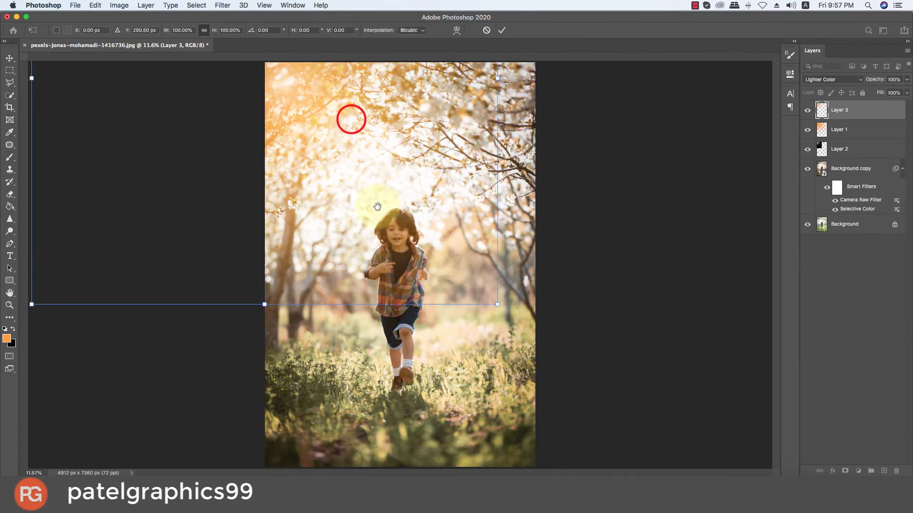
{"action": "mouse_move", "coordinate": [372, 197]}
{"action": "left_mouse_down"}
{"action": "mouse_move", "coordinate": [388, 243]}
{"action": "mouse_move", "coordinate": [501, 312]}
{"action": "mouse_move", "coordinate": [460, 236]}
{"action": "mouse_move", "coordinate": [410, 207]}
{"action": "left_mouse_up"}
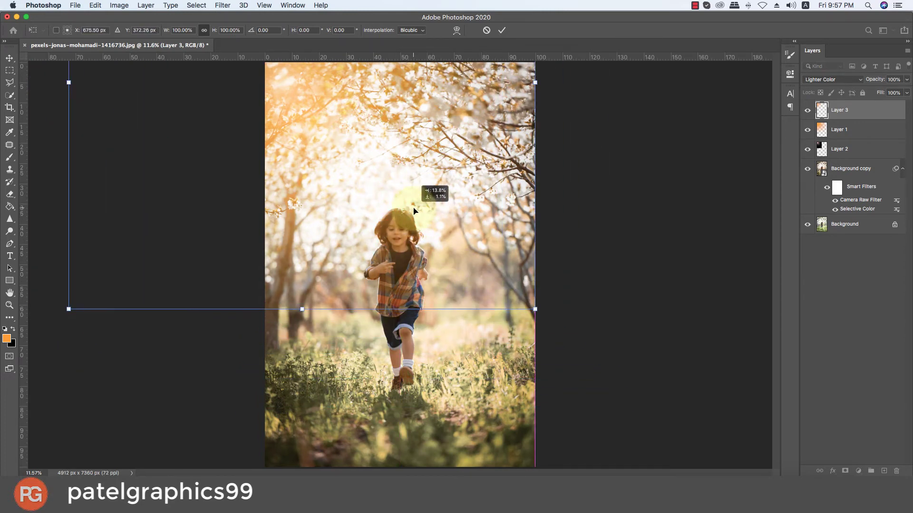
{"action": "left_click", "coordinate": [819, 81]}
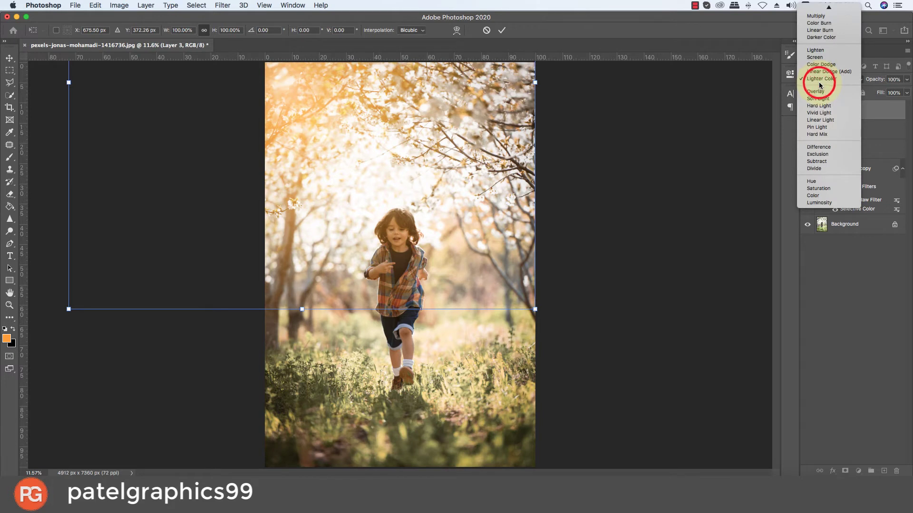
{"action": "left_click", "coordinate": [814, 92]}
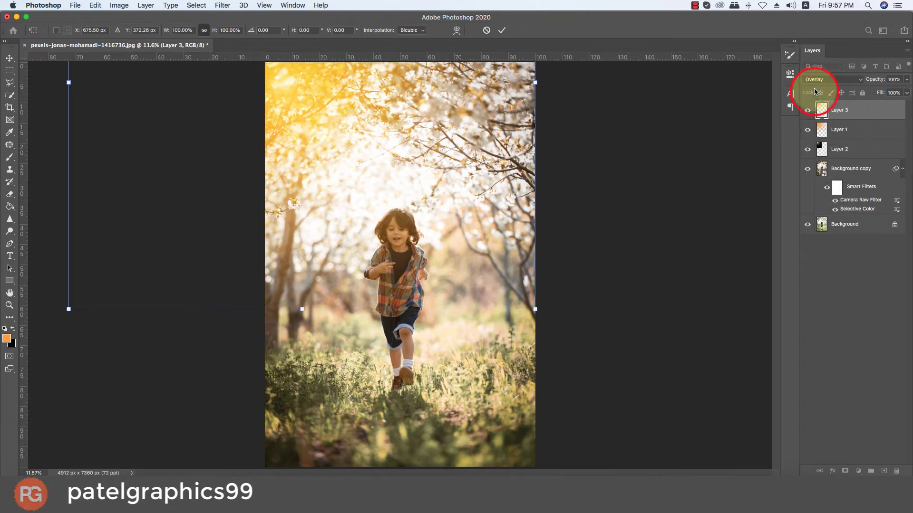
{"action": "left_click", "coordinate": [817, 81]}
{"action": "left_click", "coordinate": [817, 86]}
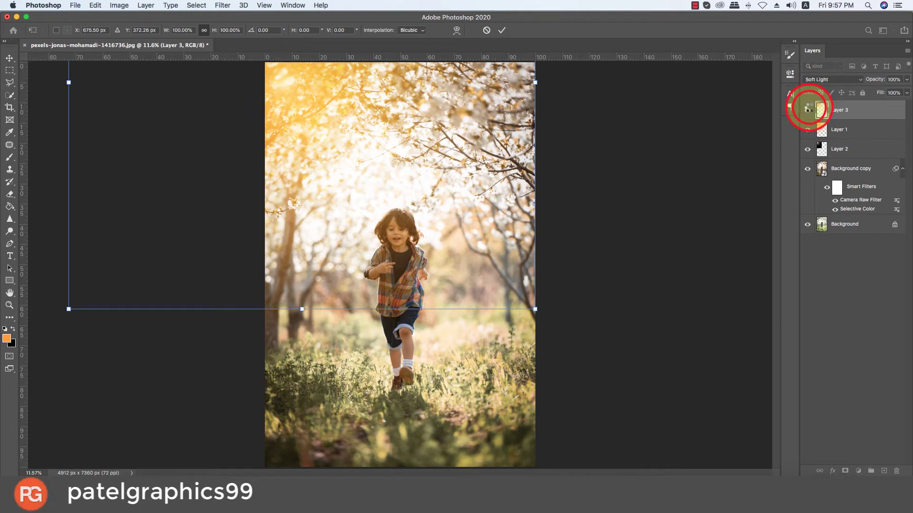
{"action": "key", "text": "b"}
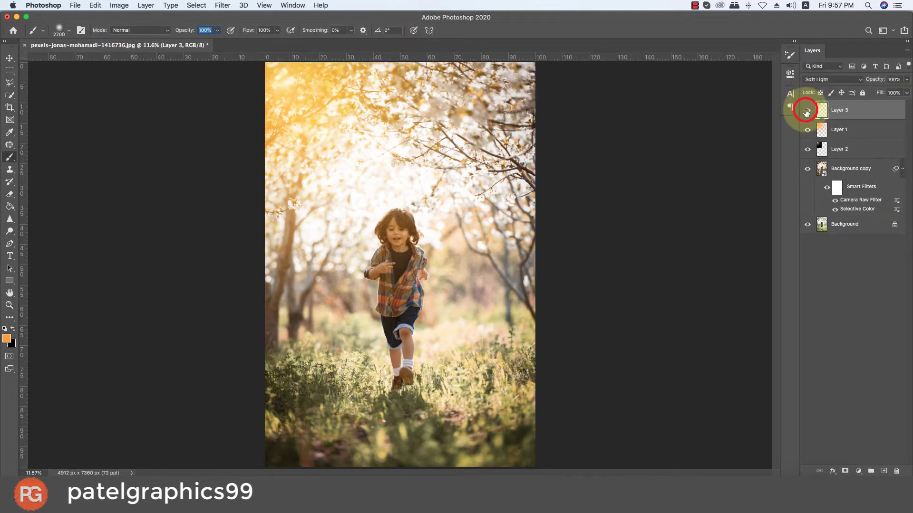
Shift the Layer 3 glow to the right, then add a new empty Layer 4 on top
{"action": "left_click", "coordinate": [806, 112]}
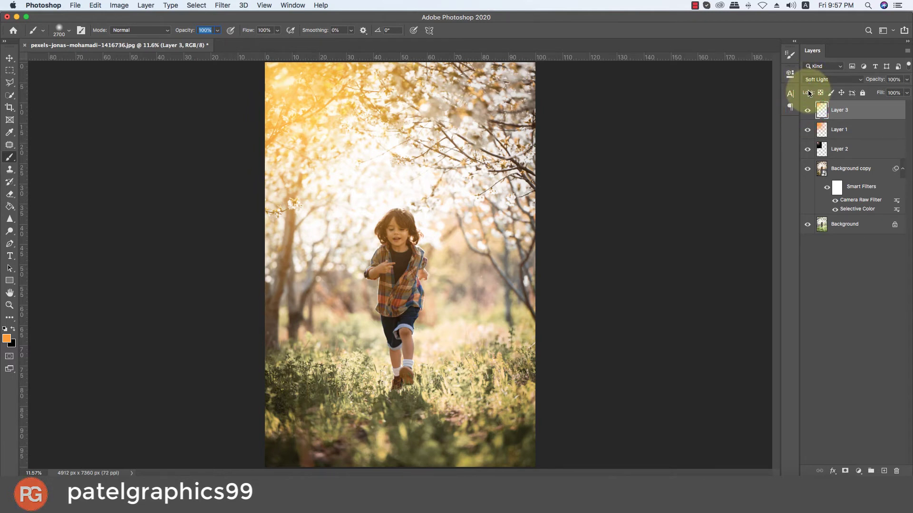
{"action": "key", "text": "super+minus"}
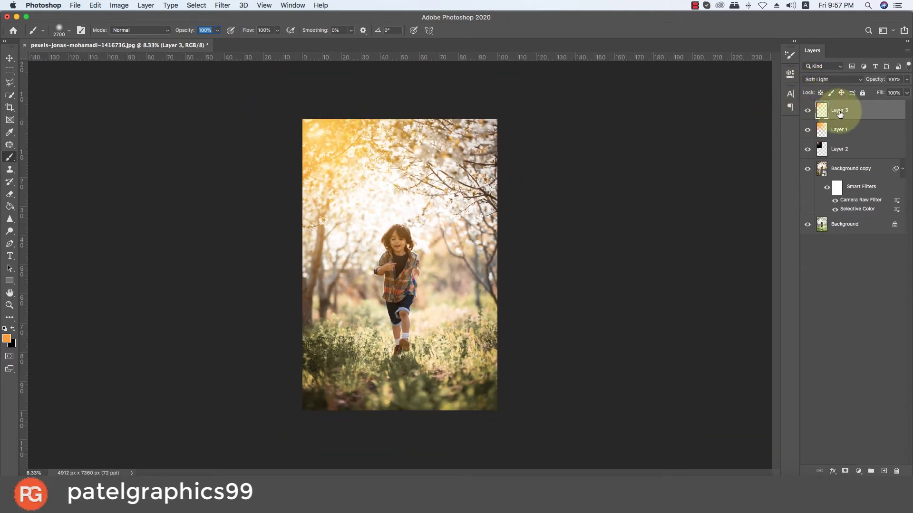
{"action": "key", "text": "super+t"}
{"action": "mouse_move", "coordinate": [442, 162]}
{"action": "left_mouse_down"}
{"action": "mouse_move", "coordinate": [549, 176]}
{"action": "mouse_move", "coordinate": [575, 190]}
{"action": "left_mouse_up"}
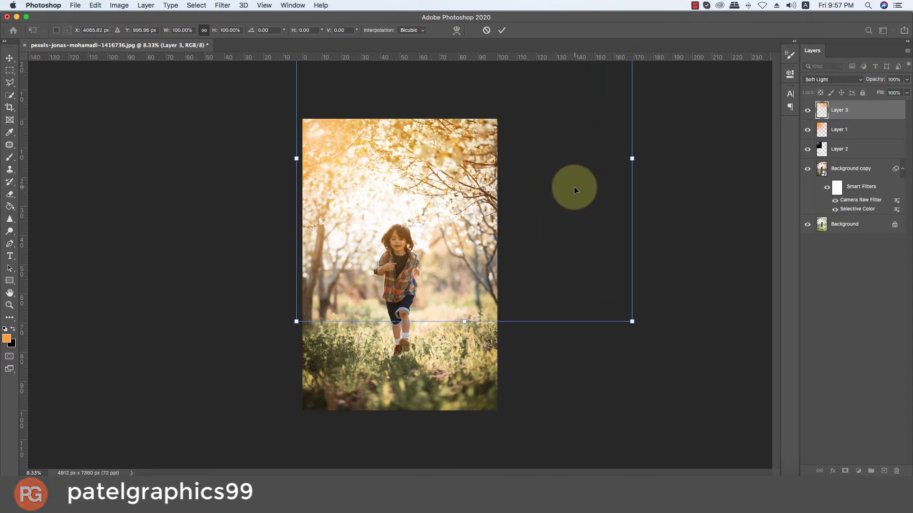
{"action": "key", "text": "Return"}
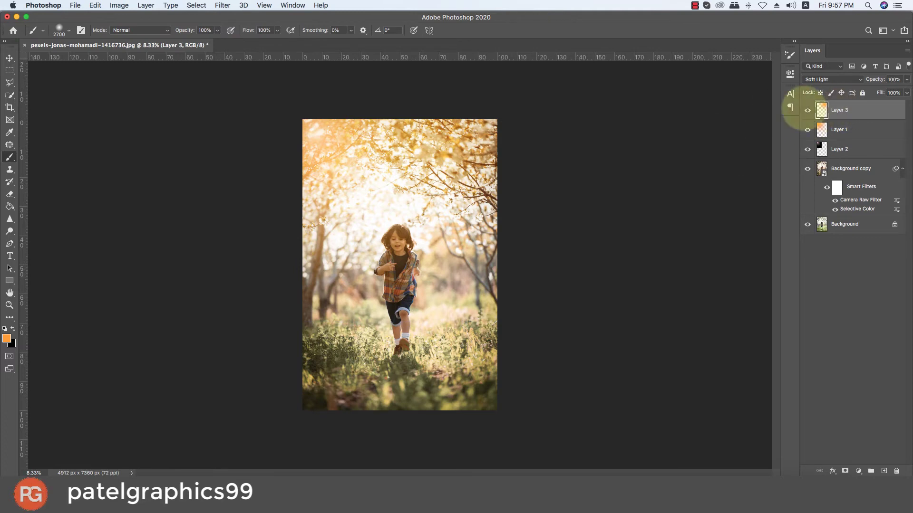
{"action": "scroll", "coordinate": [395, 238], "scroll_direction": "up", "scroll_amount": 5}
{"action": "scroll", "coordinate": [395, 238], "scroll_direction": "down", "scroll_amount": 3}
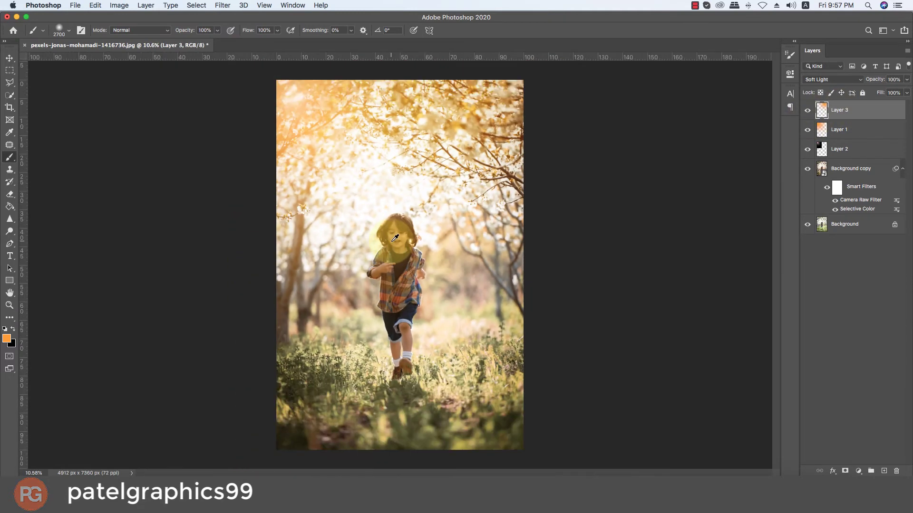
{"action": "scroll", "coordinate": [395, 238], "scroll_direction": "down", "scroll_amount": 2}
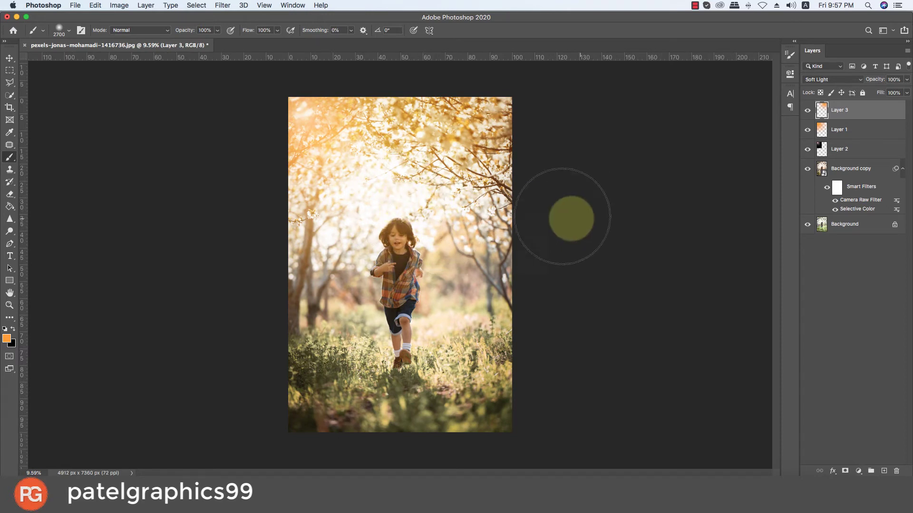
{"action": "key", "text": "super+z"}
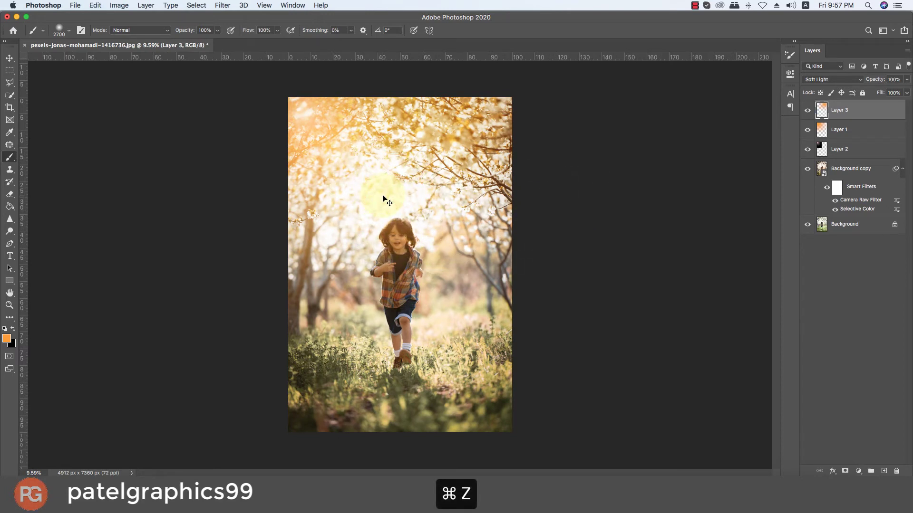
{"action": "left_click", "coordinate": [885, 472]}
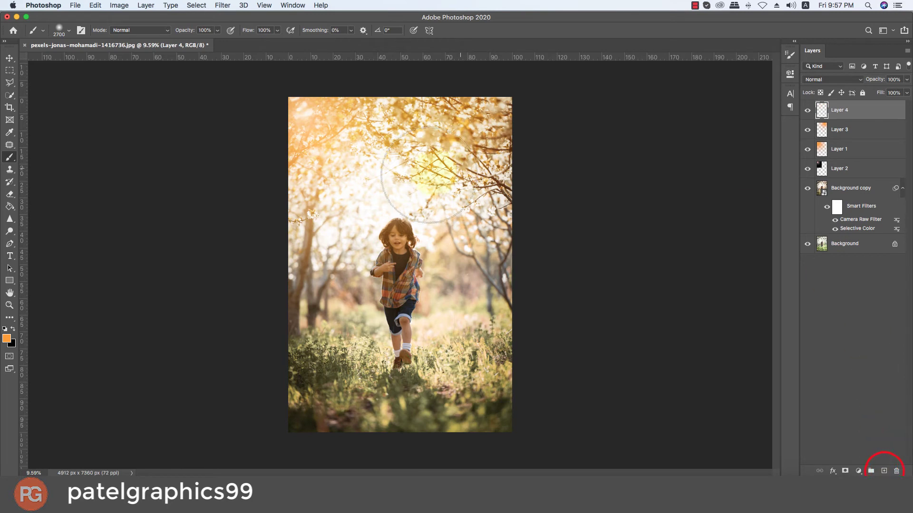
Paint a large soft orange glow on Layer 4 and enlarge it to about 153% toward the top-left
{"action": "left_click", "coordinate": [315, 189]}
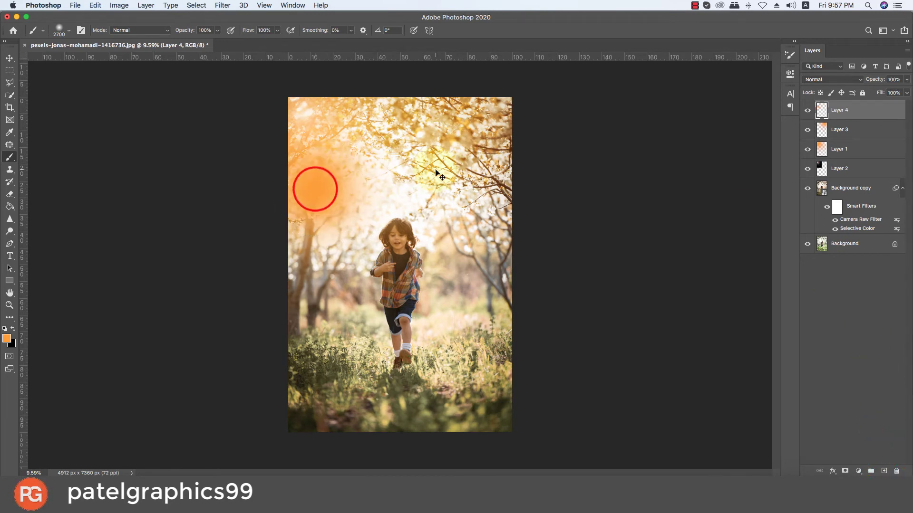
{"action": "key", "text": "super+z"}
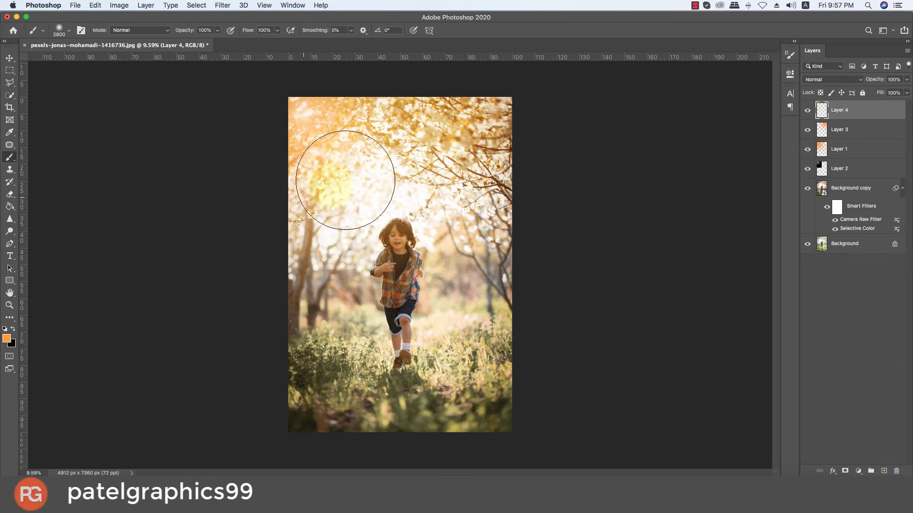
{"action": "key", "text": "bracketright"}
{"action": "key", "text": "bracketright"}
{"action": "key", "text": "bracketright"}
{"action": "key", "text": "bracketright"}
{"action": "key", "text": "bracketright"}
{"action": "key", "text": "bracketright"}
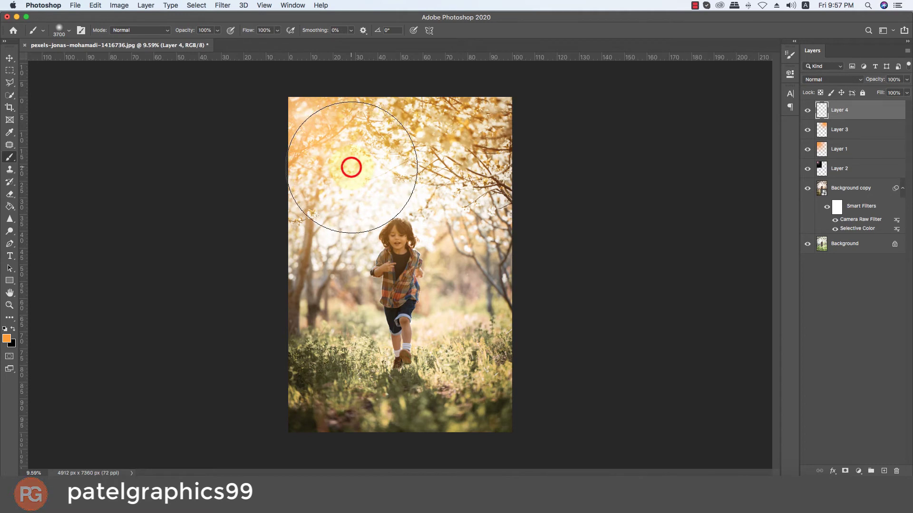
{"action": "left_click", "coordinate": [347, 167]}
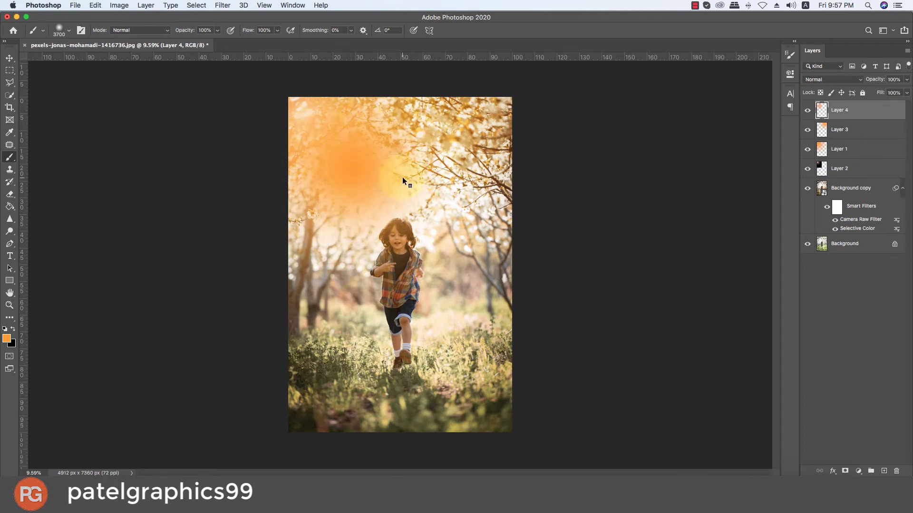
{"action": "key", "text": "super+t"}
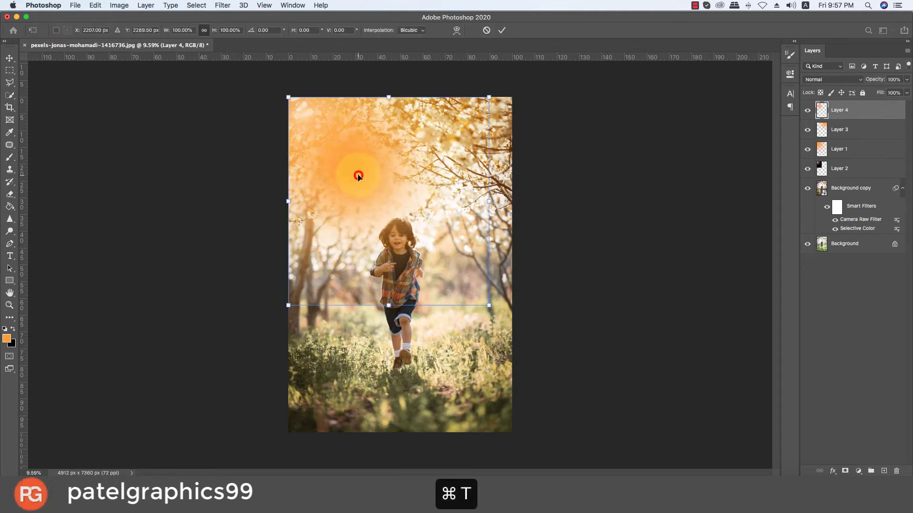
{"action": "mouse_move", "coordinate": [358, 176]}
{"action": "left_mouse_down"}
{"action": "mouse_move", "coordinate": [280, 120]}
{"action": "mouse_move", "coordinate": [331, 136]}
{"action": "left_mouse_up"}
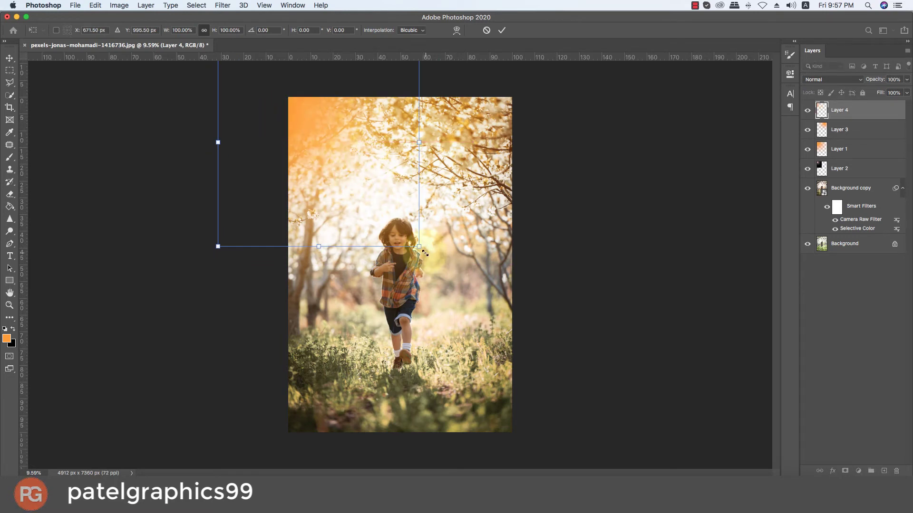
{"action": "left_click_drag", "start_coordinate": [419, 246], "coordinate": [402, 247]}
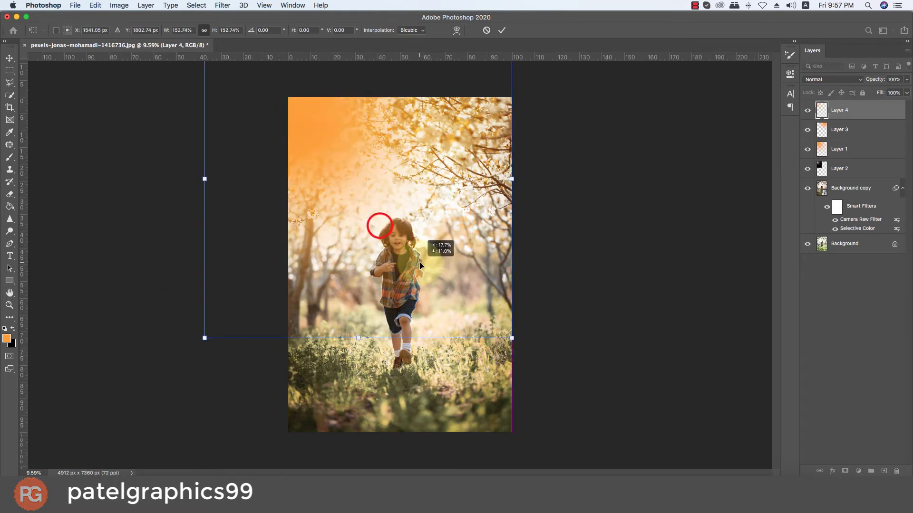
{"action": "key", "text": "Return"}
{"action": "key", "text": "b"}
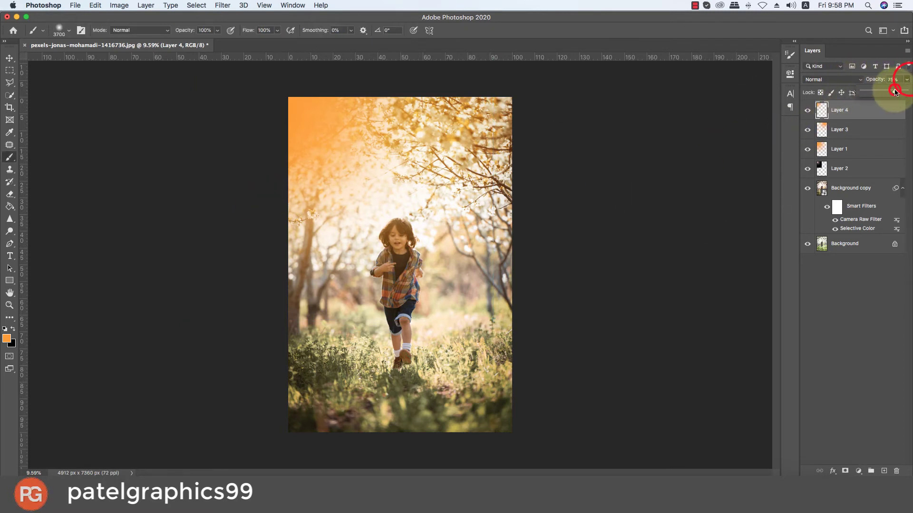
Set Layer 4 to 59% opacity and move it between Layer 1 and Layer 2
{"action": "left_click_drag", "start_coordinate": [909, 81], "coordinate": [889, 94]}
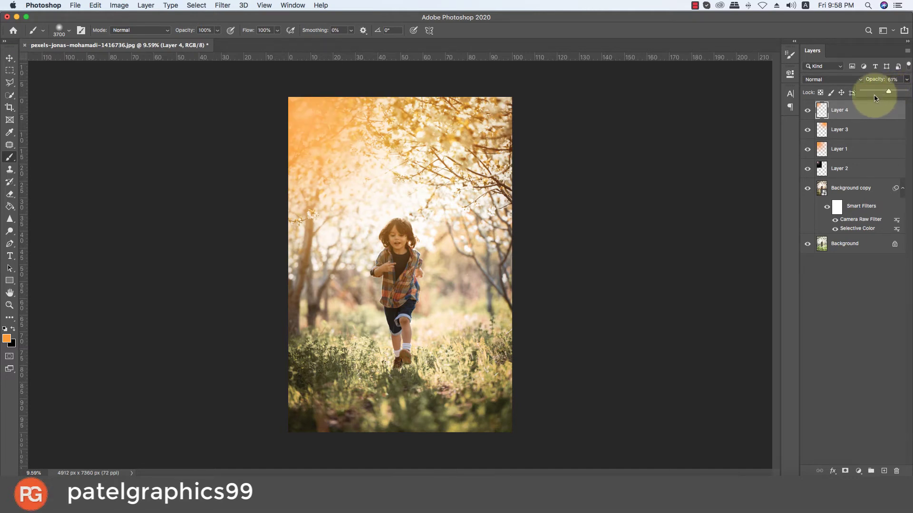
{"action": "key", "text": "super+t"}
{"action": "mouse_move", "coordinate": [405, 140]}
{"action": "left_mouse_down"}
{"action": "mouse_move", "coordinate": [449, 165]}
{"action": "mouse_move", "coordinate": [402, 140]}
{"action": "left_mouse_up"}
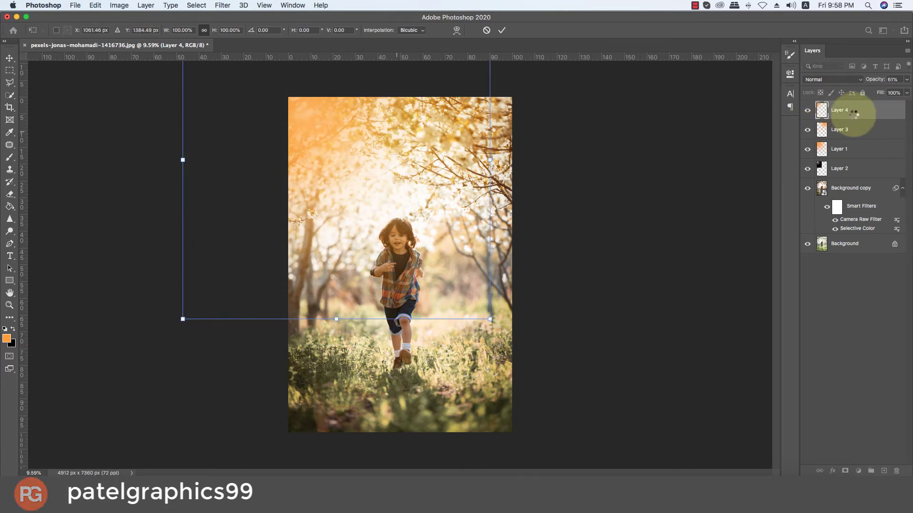
{"action": "key", "text": "Return"}
{"action": "left_click_drag", "start_coordinate": [854, 113], "coordinate": [857, 183]}
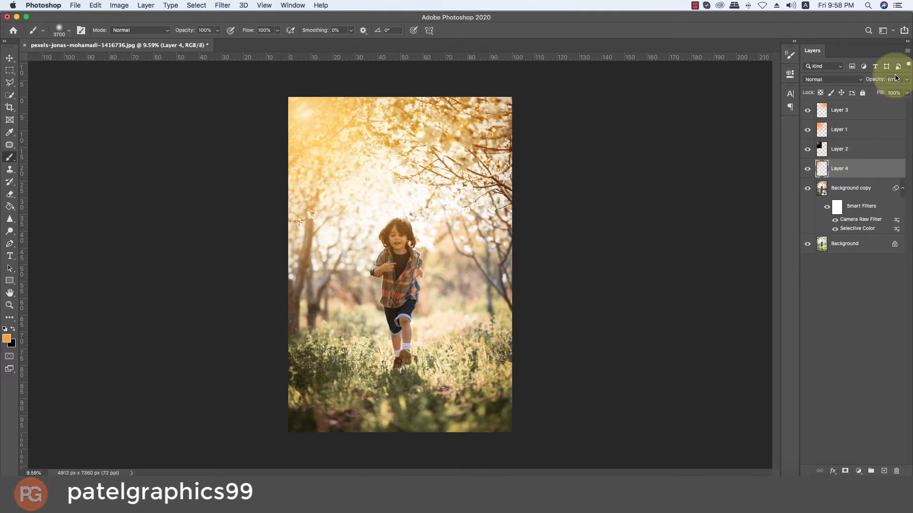
{"action": "left_click_drag", "start_coordinate": [888, 91], "coordinate": [898, 94]}
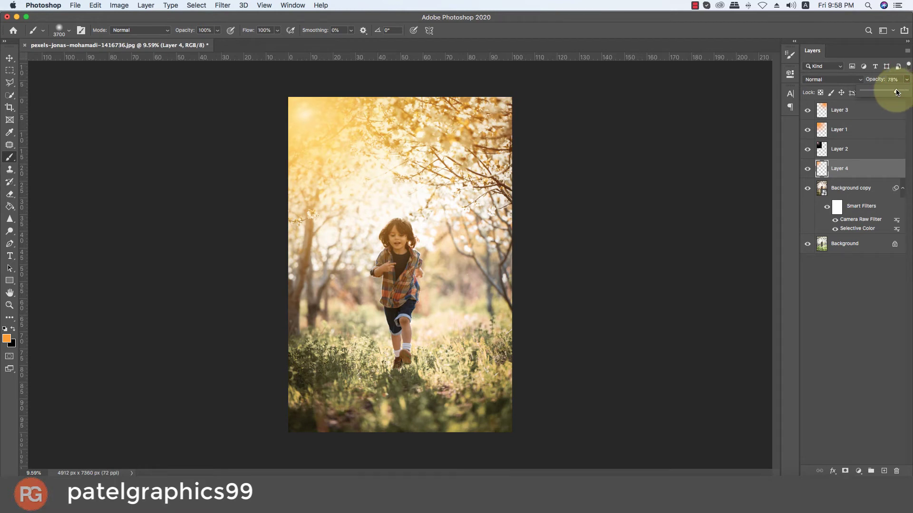
{"action": "mouse_move", "coordinate": [897, 93]}
{"action": "left_mouse_down"}
{"action": "mouse_move", "coordinate": [881, 92]}
{"action": "mouse_move", "coordinate": [889, 93]}
{"action": "left_mouse_up"}
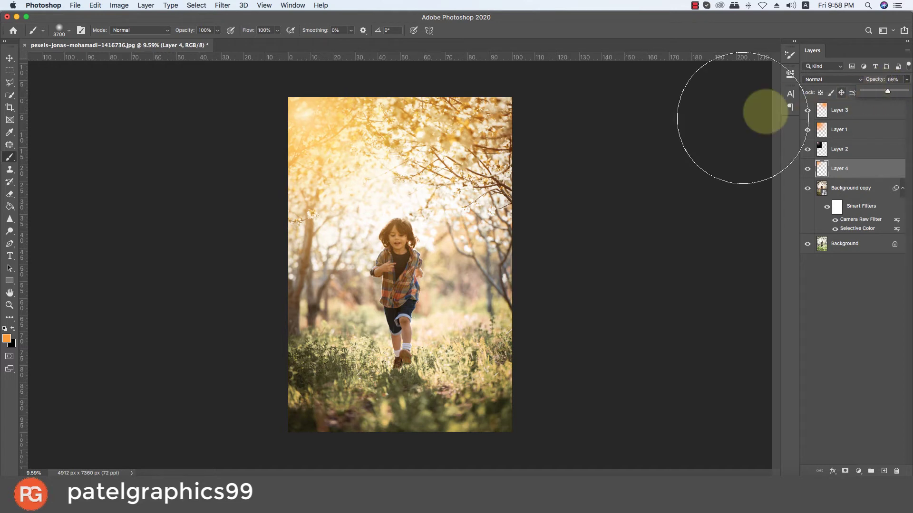
{"action": "left_click_drag", "start_coordinate": [842, 167], "coordinate": [842, 144]}
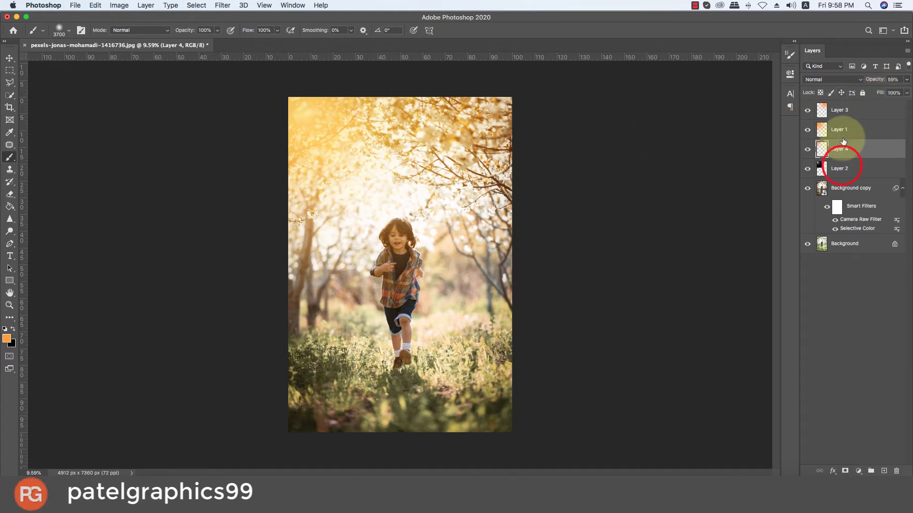
Shift the Layer 4 glow left and down toward the left trees
{"action": "key", "text": "super+t"}
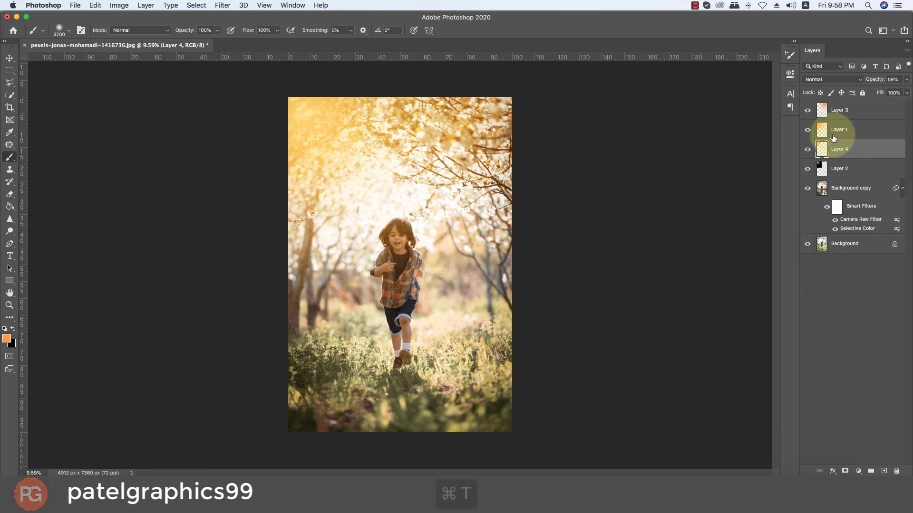
{"action": "mouse_move", "coordinate": [456, 127]}
{"action": "left_mouse_down"}
{"action": "mouse_move", "coordinate": [322, 301]}
{"action": "mouse_move", "coordinate": [340, 313]}
{"action": "mouse_move", "coordinate": [335, 290]}
{"action": "mouse_move", "coordinate": [319, 309]}
{"action": "left_mouse_up"}
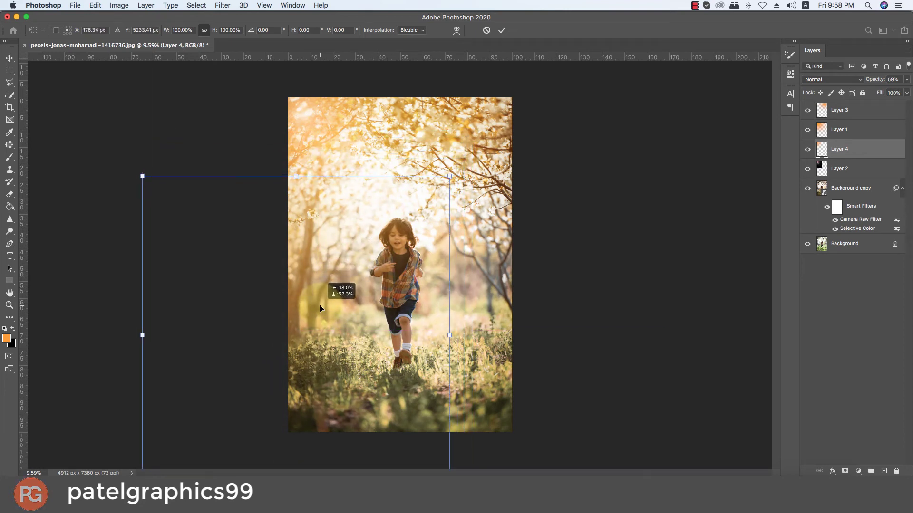
{"action": "key", "text": "Return"}
{"action": "key", "text": "b"}
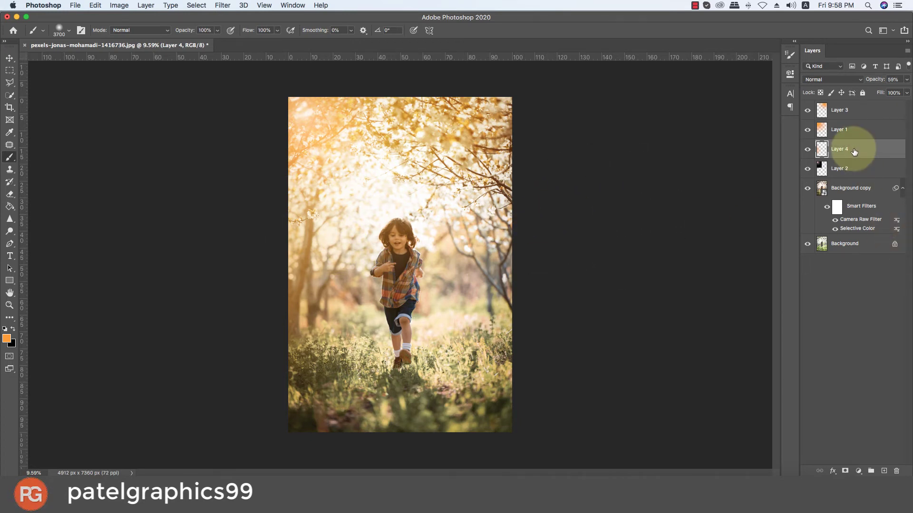
{"action": "left_click", "coordinate": [851, 187]}
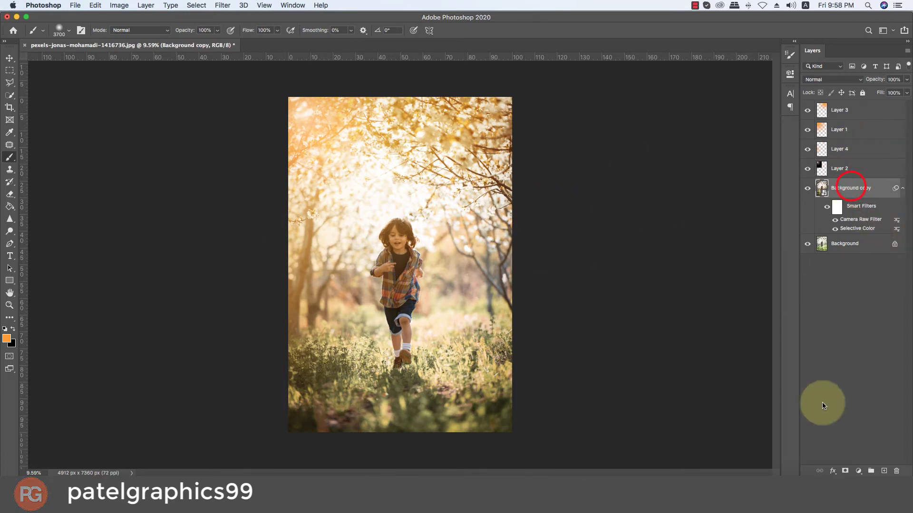
Add a Color Balance layer with midtones at +9 red, -16 magenta and +17 blue
{"action": "left_click", "coordinate": [858, 471]}
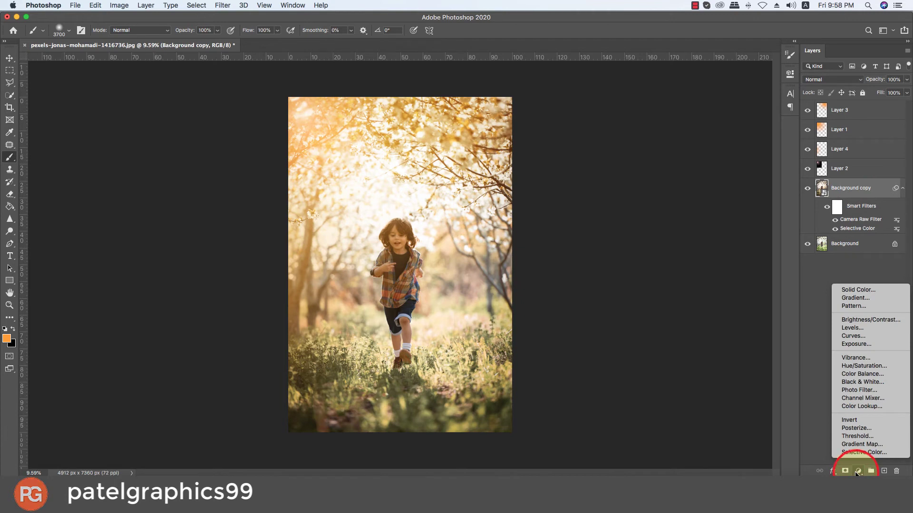
{"action": "left_click", "coordinate": [862, 374]}
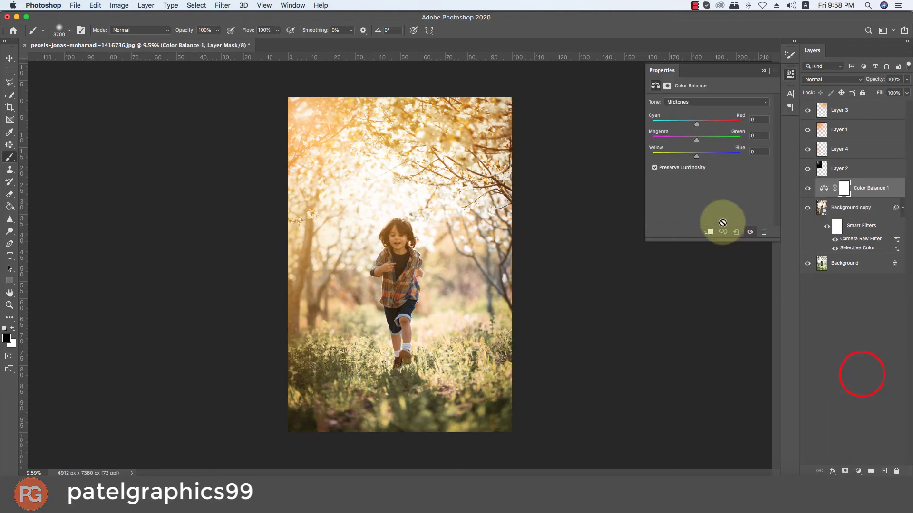
{"action": "left_click_drag", "start_coordinate": [696, 123], "coordinate": [697, 141]}
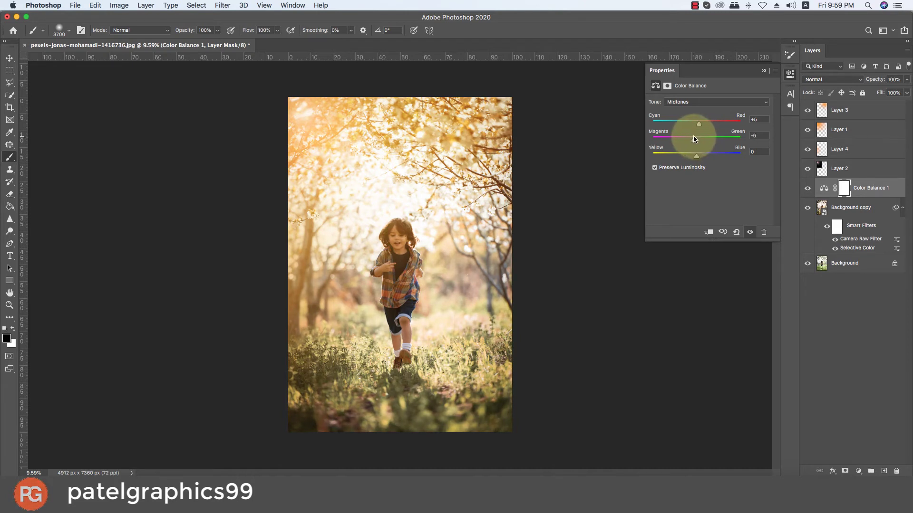
{"action": "left_click_drag", "start_coordinate": [698, 155], "coordinate": [706, 155]}
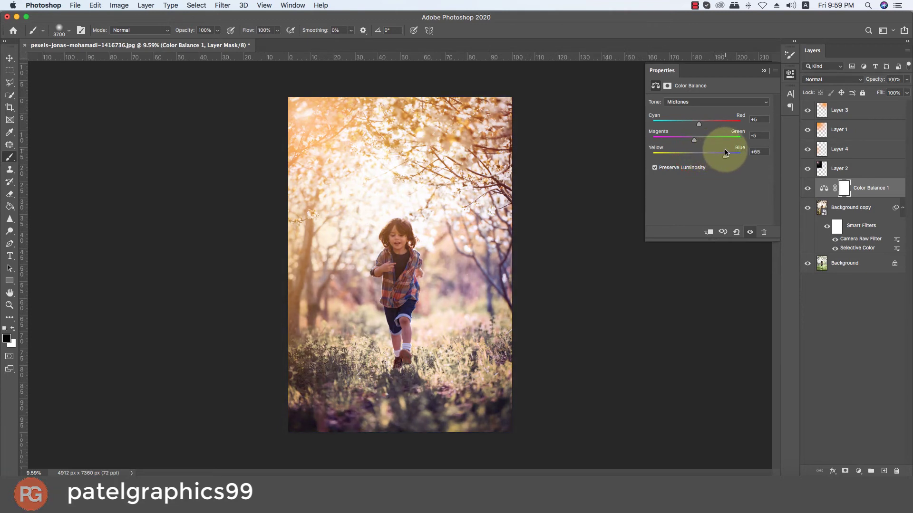
{"action": "left_click_drag", "start_coordinate": [722, 153], "coordinate": [689, 142]}
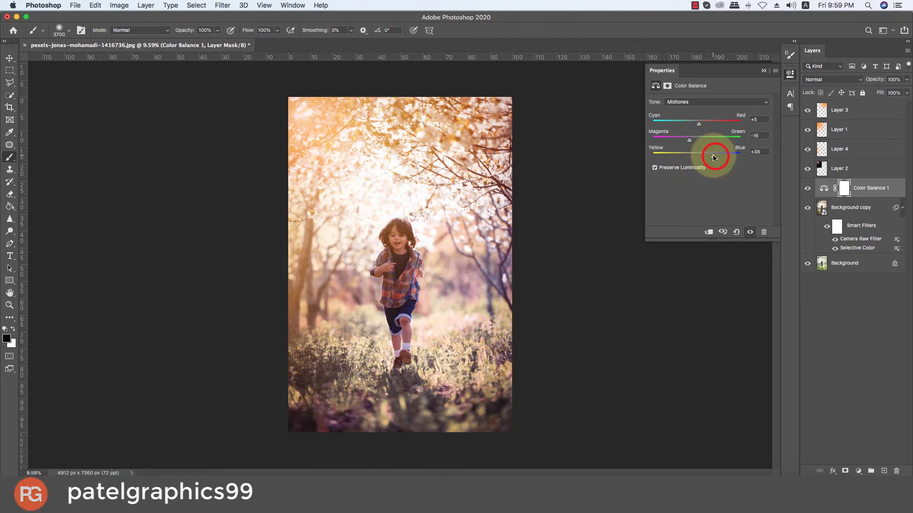
{"action": "left_click_drag", "start_coordinate": [713, 157], "coordinate": [680, 157]}
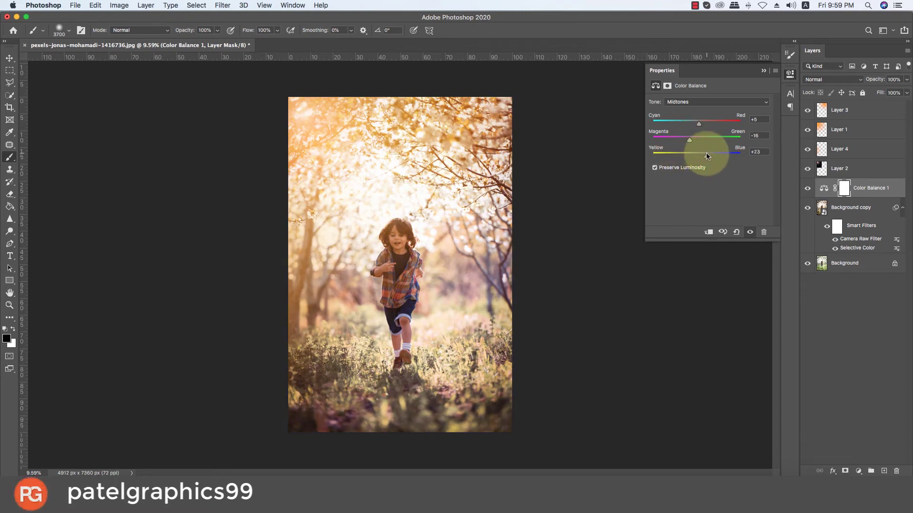
{"action": "left_click", "coordinate": [763, 72]}
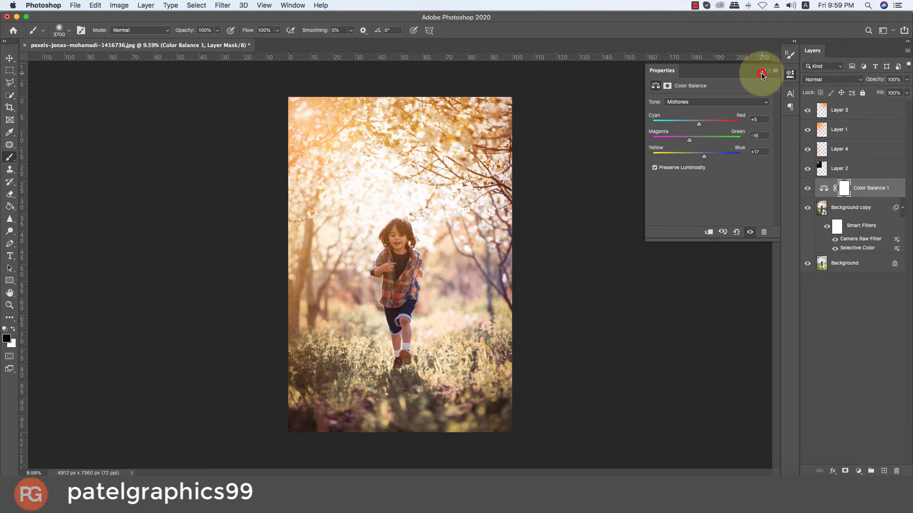
{"action": "left_click", "coordinate": [859, 471]}
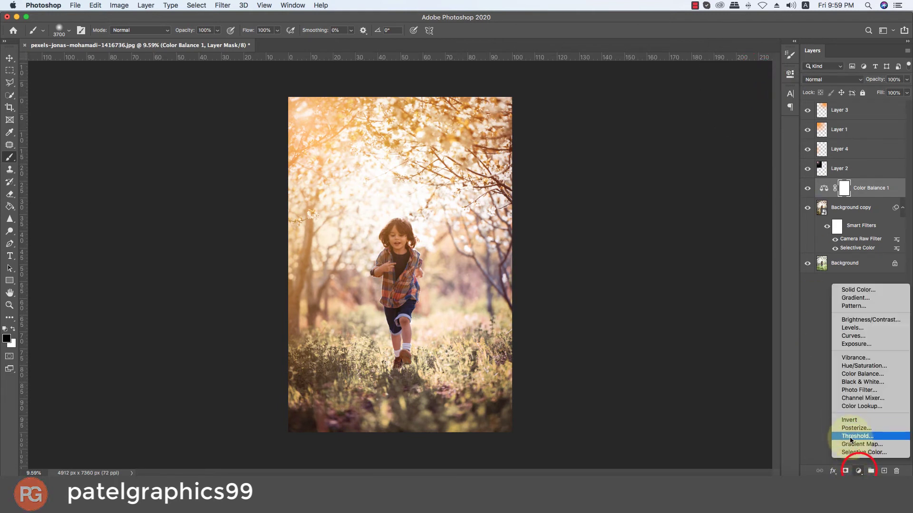
Add Exposure 1 with exposure -0.34, offset -0.0042 and gamma 0.84
{"action": "left_click", "coordinate": [849, 345]}
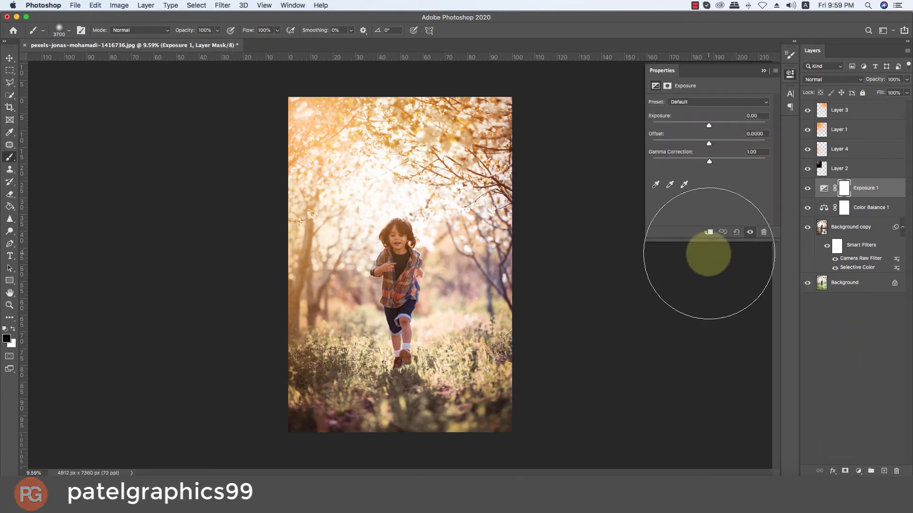
{"action": "mouse_move", "coordinate": [708, 126]}
{"action": "left_mouse_down"}
{"action": "mouse_move", "coordinate": [698, 126]}
{"action": "mouse_move", "coordinate": [706, 126]}
{"action": "left_mouse_up"}
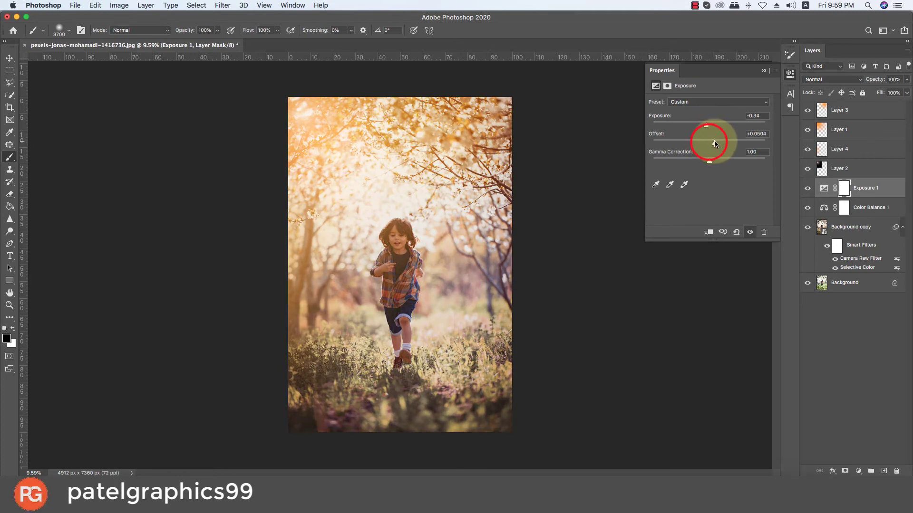
{"action": "left_click_drag", "start_coordinate": [710, 144], "coordinate": [708, 144]}
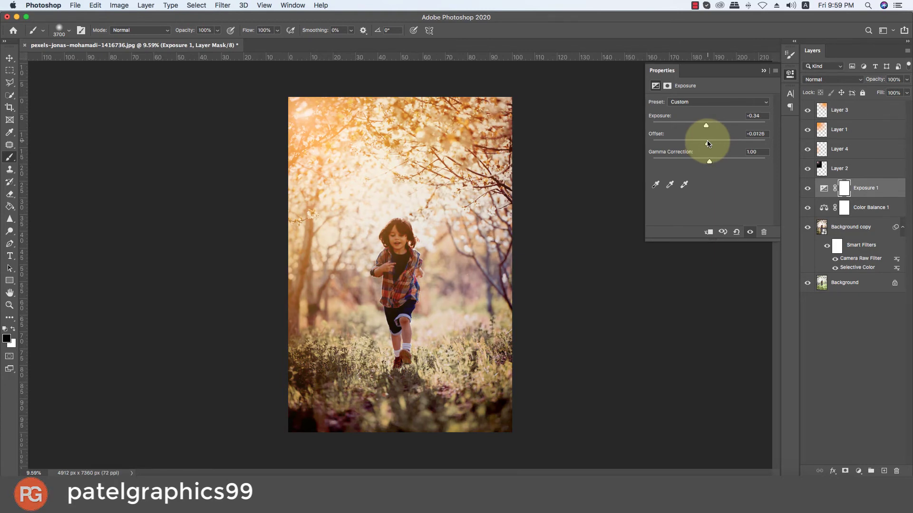
{"action": "mouse_move", "coordinate": [708, 143]}
{"action": "left_mouse_down"}
{"action": "mouse_move", "coordinate": [711, 162]}
{"action": "mouse_move", "coordinate": [702, 163]}
{"action": "mouse_move", "coordinate": [711, 164]}
{"action": "left_mouse_up"}
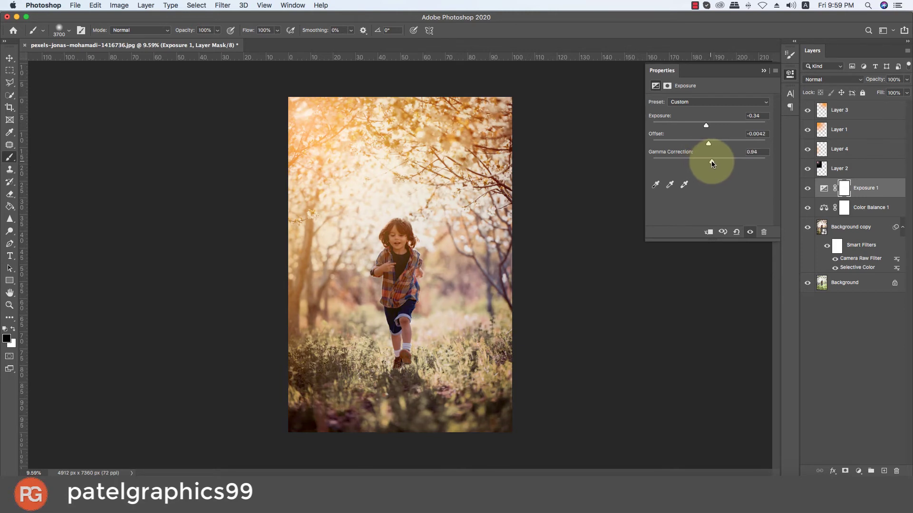
{"action": "left_click", "coordinate": [763, 71]}
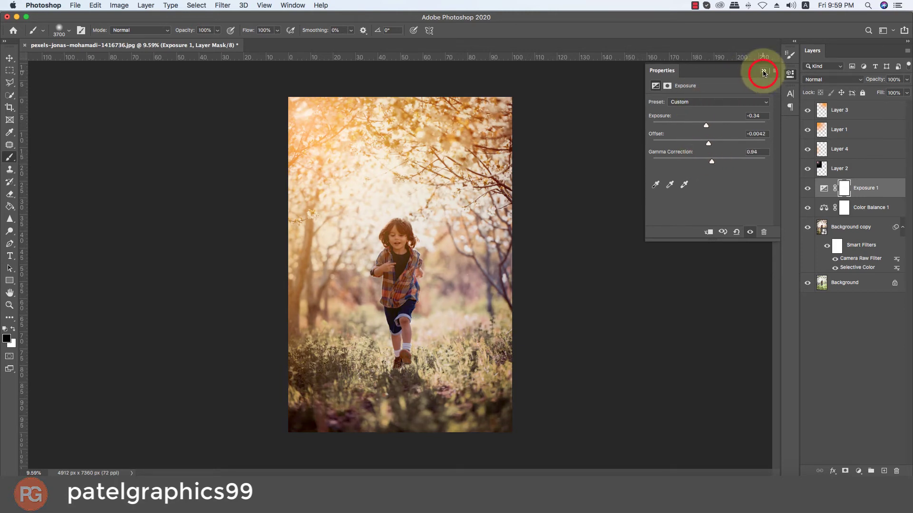
{"action": "left_click", "coordinate": [858, 470]}
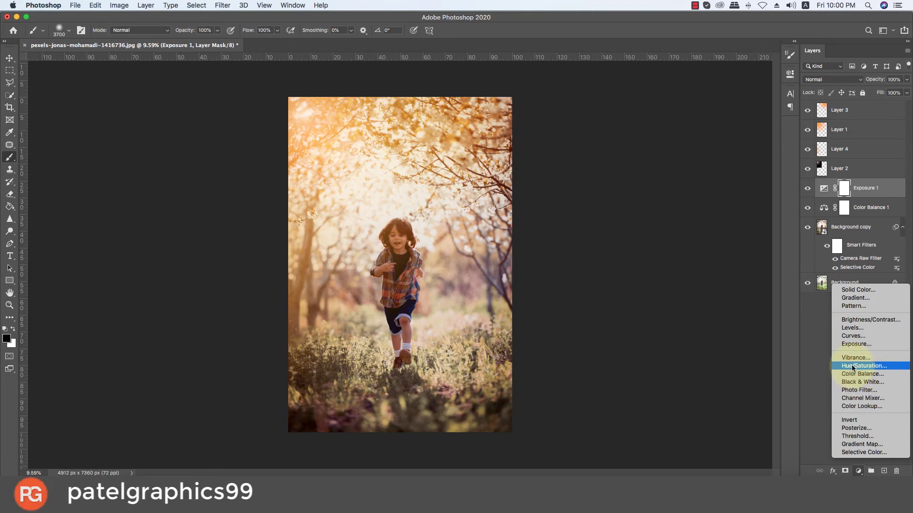
Add a gradient fill layer using a warm Neutrals preset gradient
{"action": "left_click", "coordinate": [854, 298]}
{"action": "left_click", "coordinate": [668, 208]}
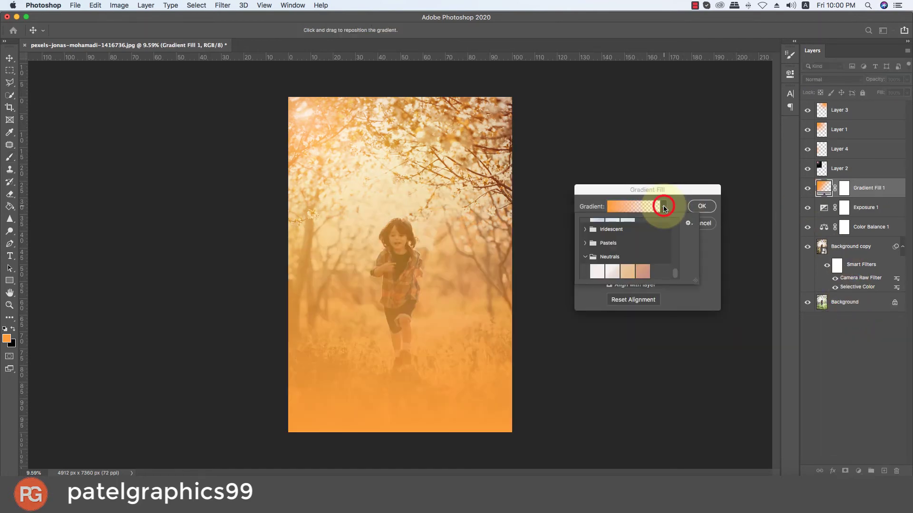
{"action": "left_click", "coordinate": [627, 271]}
{"action": "left_click", "coordinate": [701, 208]}
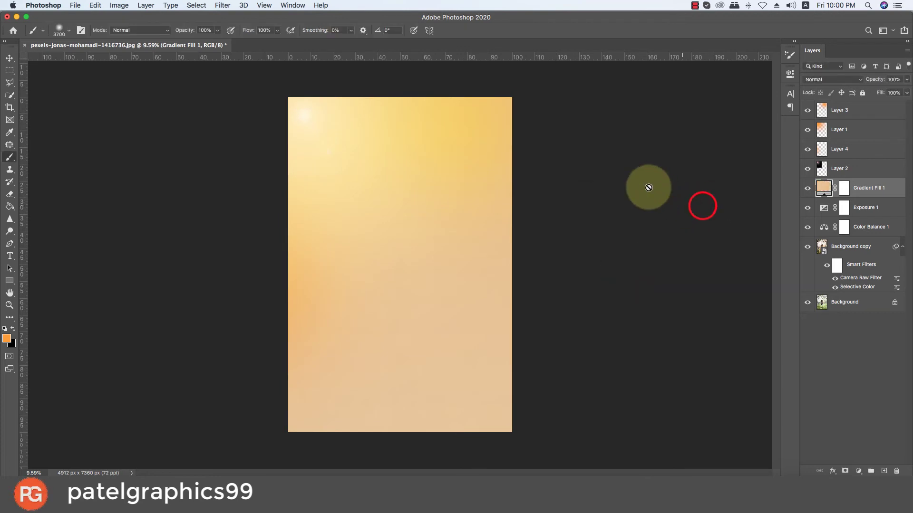
Blend the gradient fill in Multiply at 42% opacity, placed just above Exposure 1
{"action": "left_click", "coordinate": [837, 79]}
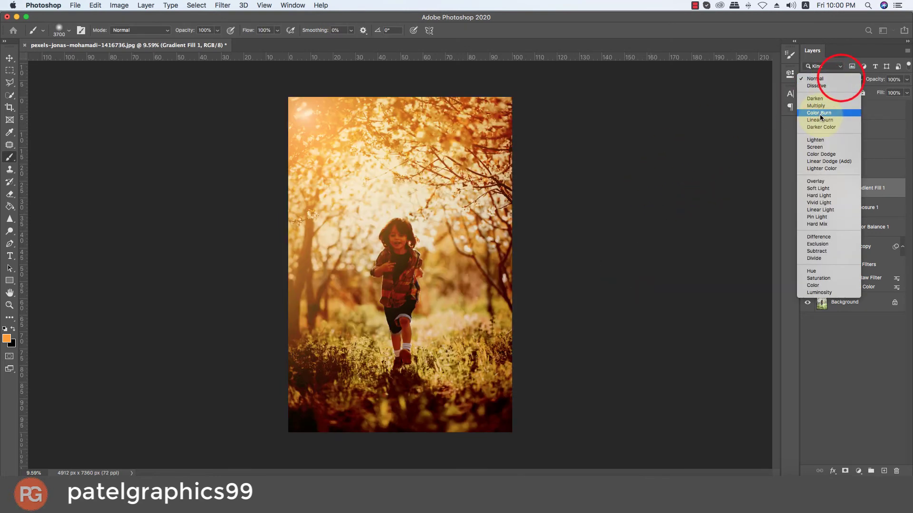
{"action": "left_click", "coordinate": [817, 105]}
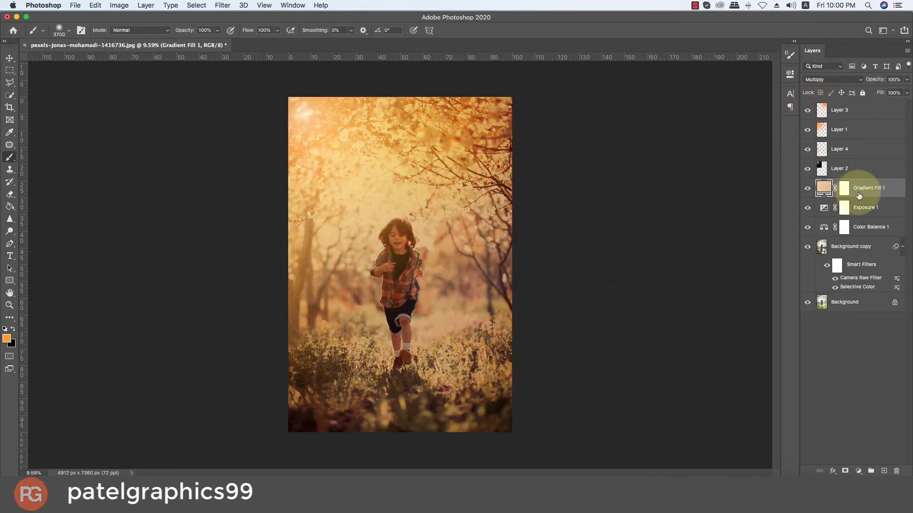
{"action": "left_click_drag", "start_coordinate": [867, 188], "coordinate": [862, 110]}
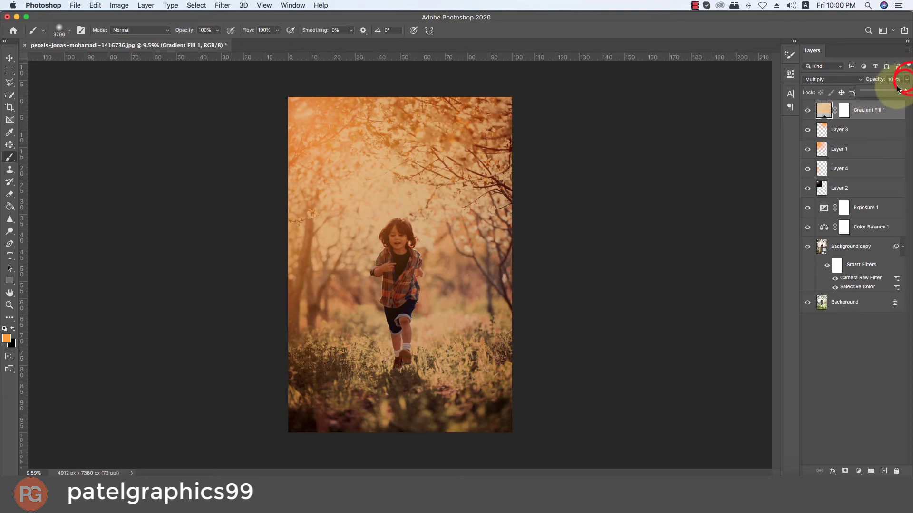
{"action": "mouse_move", "coordinate": [909, 80]}
{"action": "left_mouse_down"}
{"action": "mouse_move", "coordinate": [835, 95]}
{"action": "mouse_move", "coordinate": [883, 94]}
{"action": "left_mouse_up"}
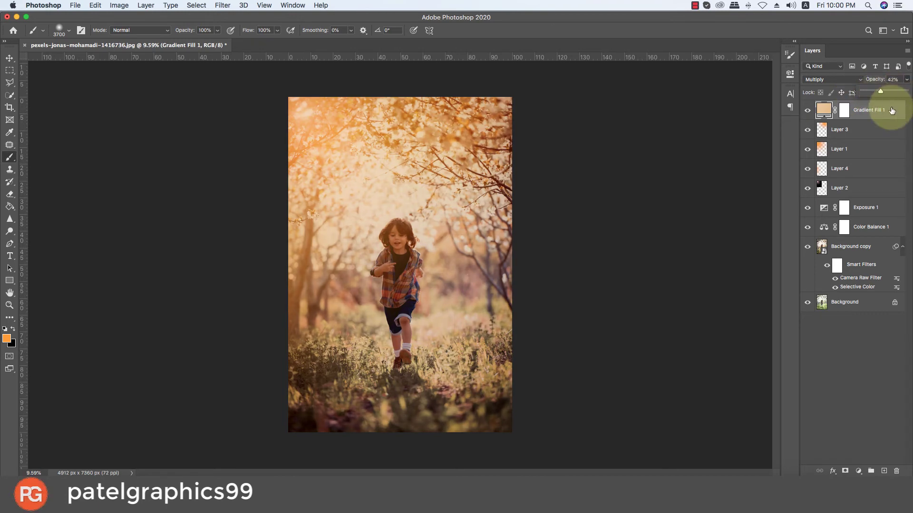
{"action": "left_click_drag", "start_coordinate": [875, 112], "coordinate": [881, 201]}
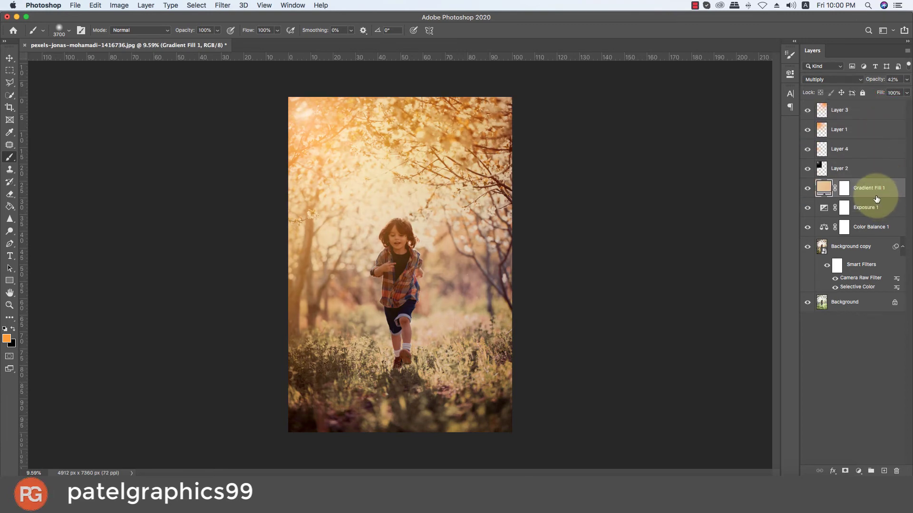
{"action": "left_click", "coordinate": [808, 189]}
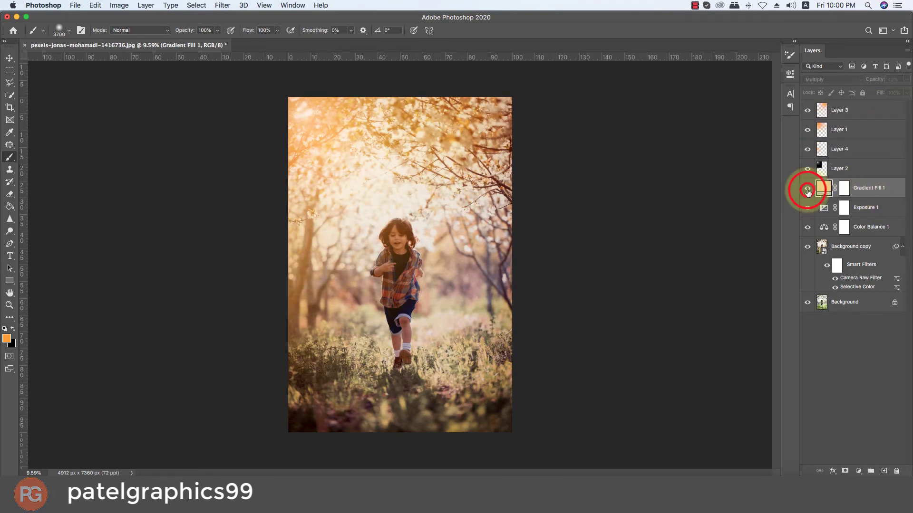
{"action": "left_click", "coordinate": [807, 192]}
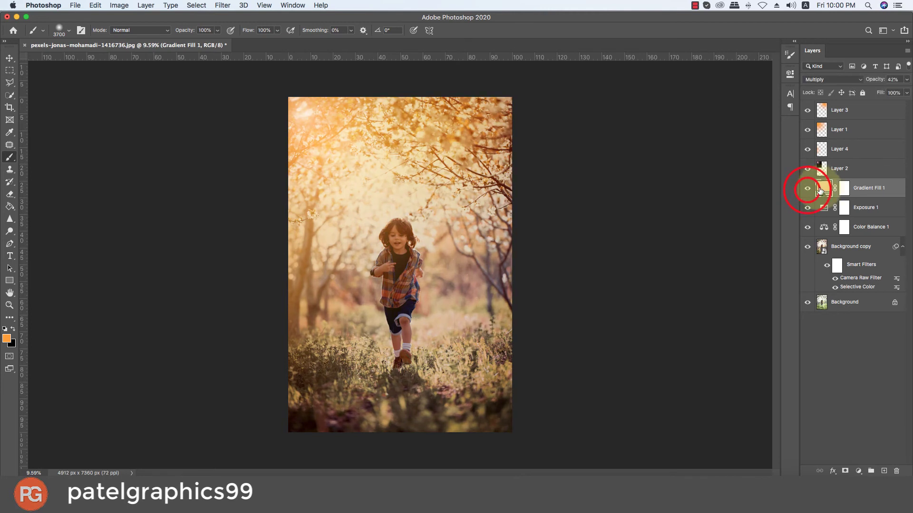
{"action": "double_click", "coordinate": [823, 188]}
Preview Neutrals, Cloud, Greens and red gradient presets on Gradient Fill 1
{"action": "left_click", "coordinate": [663, 207]}
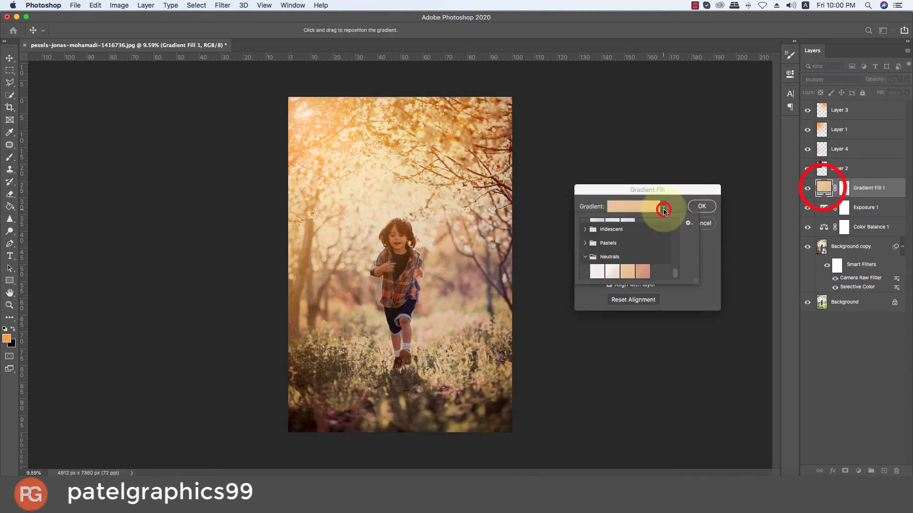
{"action": "left_click", "coordinate": [596, 270]}
{"action": "scroll", "coordinate": [611, 262], "scroll_direction": "up", "scroll_amount": 3}
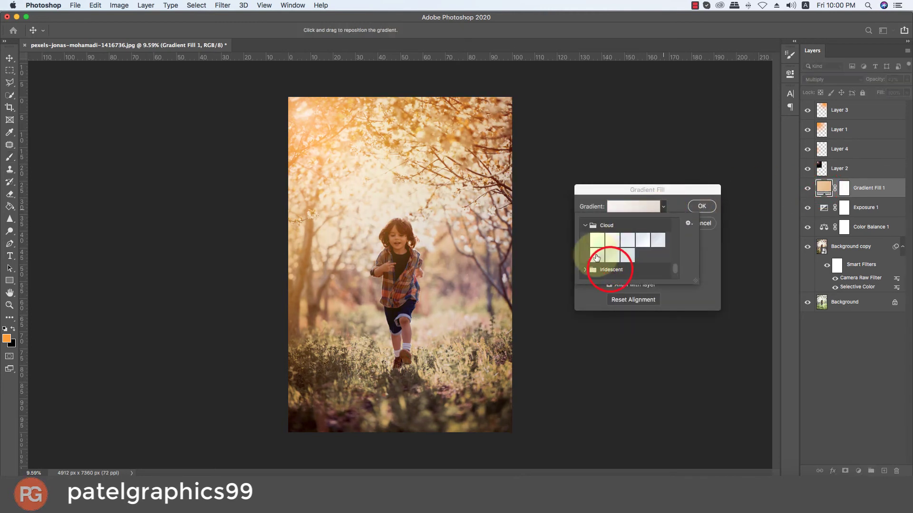
{"action": "left_click", "coordinate": [596, 242]}
{"action": "left_click", "coordinate": [612, 241]}
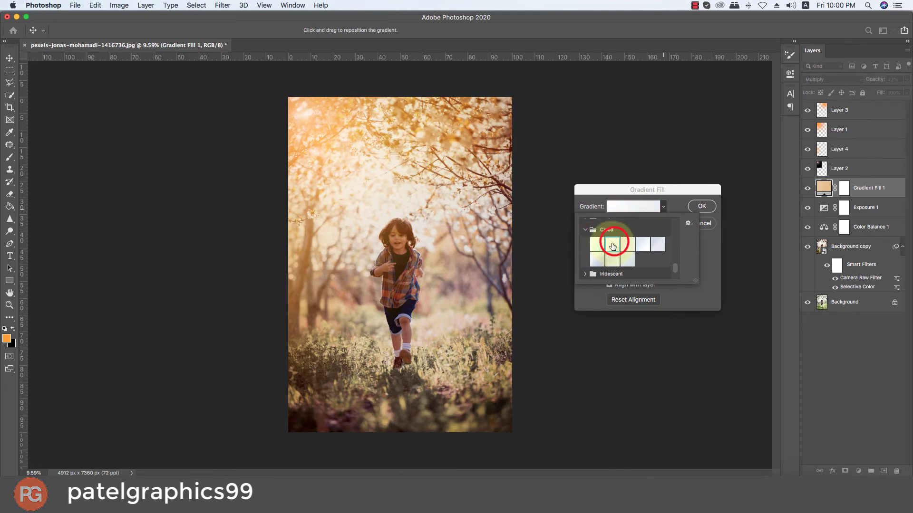
{"action": "scroll", "coordinate": [596, 243], "scroll_direction": "up", "scroll_amount": 3}
{"action": "left_click", "coordinate": [594, 243]}
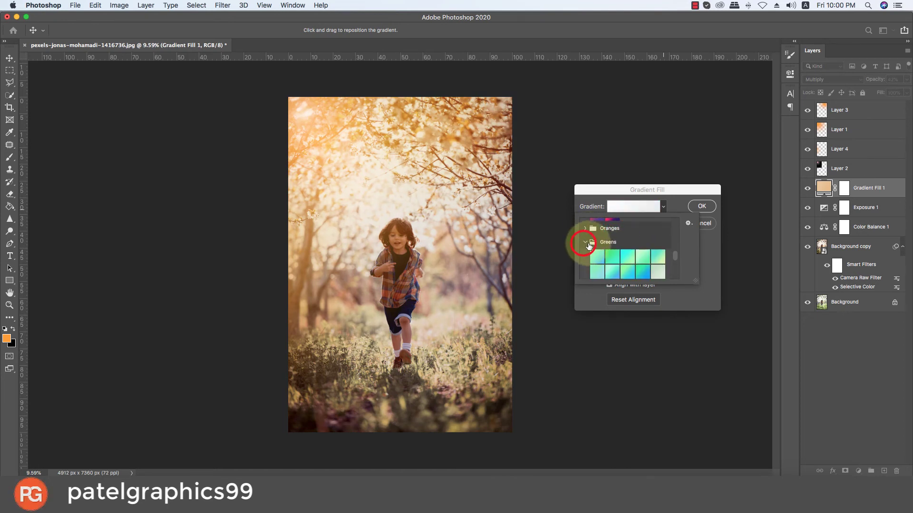
{"action": "left_click", "coordinate": [617, 256]}
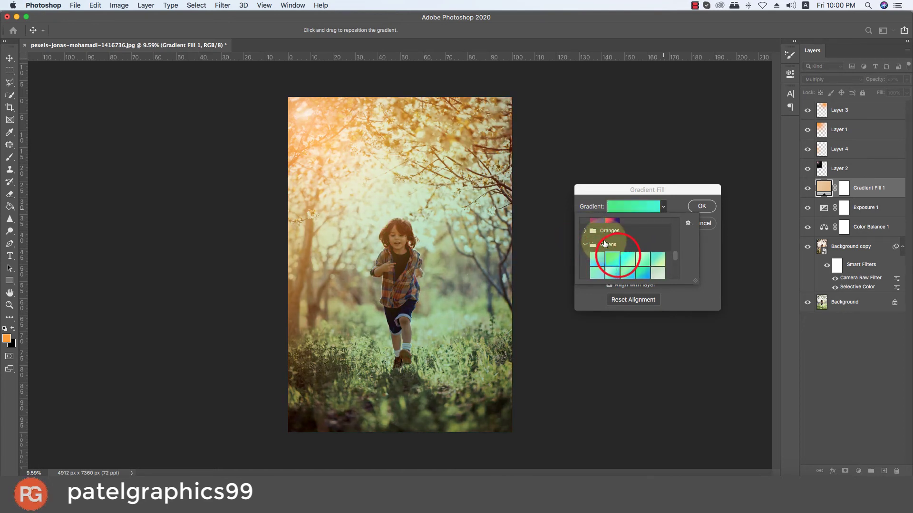
{"action": "scroll", "coordinate": [618, 238], "scroll_direction": "up", "scroll_amount": 1}
{"action": "left_click", "coordinate": [611, 227]}
{"action": "scroll", "coordinate": [611, 228], "scroll_direction": "up", "scroll_amount": 2}
Preview Pinks presets and a light blue gradient preset on Gradient Fill 1
{"action": "left_click", "coordinate": [594, 223]}
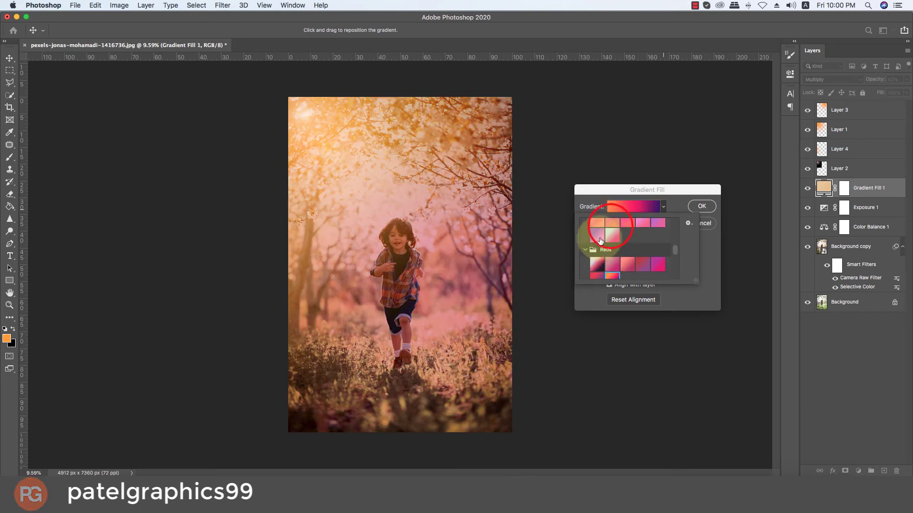
{"action": "scroll", "coordinate": [598, 238], "scroll_direction": "up", "scroll_amount": 1}
{"action": "left_click", "coordinate": [597, 254]}
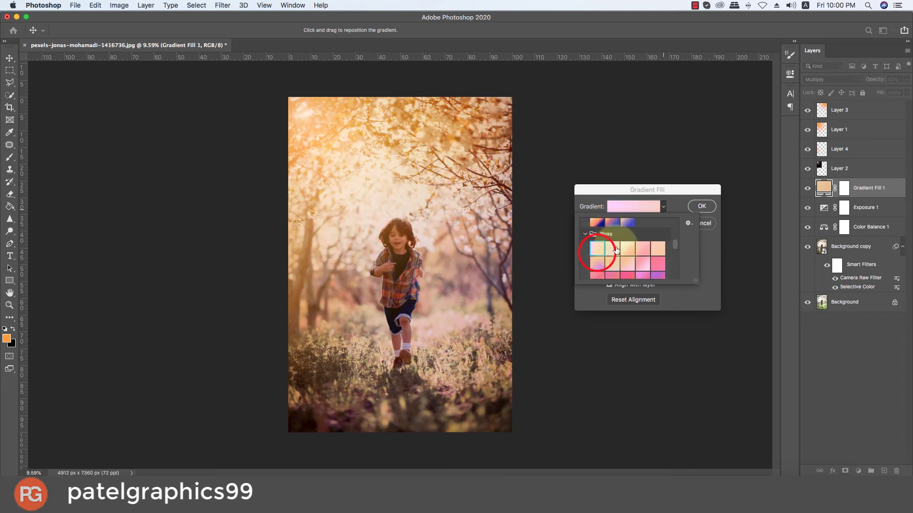
{"action": "left_click", "coordinate": [658, 249]}
{"action": "scroll", "coordinate": [618, 252], "scroll_direction": "up", "scroll_amount": 3}
{"action": "scroll", "coordinate": [613, 256], "scroll_direction": "up", "scroll_amount": 2}
{"action": "scroll", "coordinate": [611, 254], "scroll_direction": "up", "scroll_amount": 2}
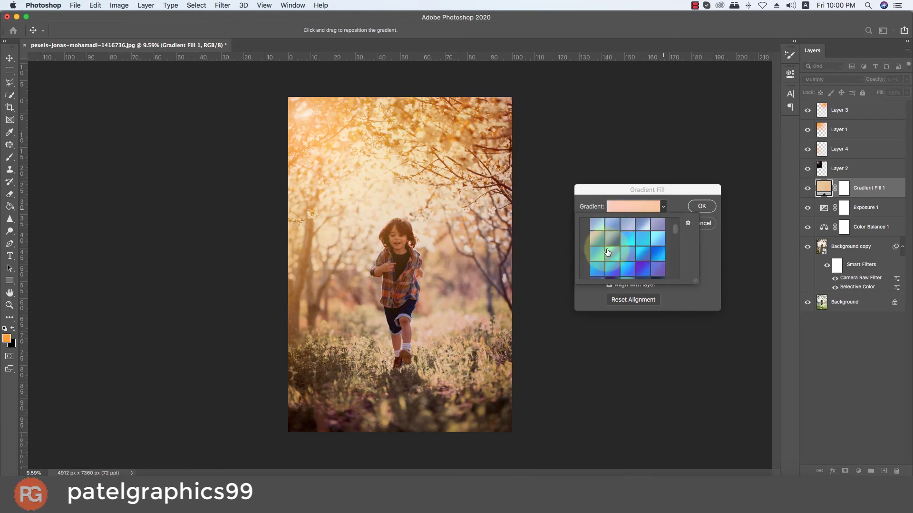
{"action": "scroll", "coordinate": [608, 252], "scroll_direction": "up", "scroll_amount": 2}
{"action": "scroll", "coordinate": [603, 246], "scroll_direction": "down", "scroll_amount": 3}
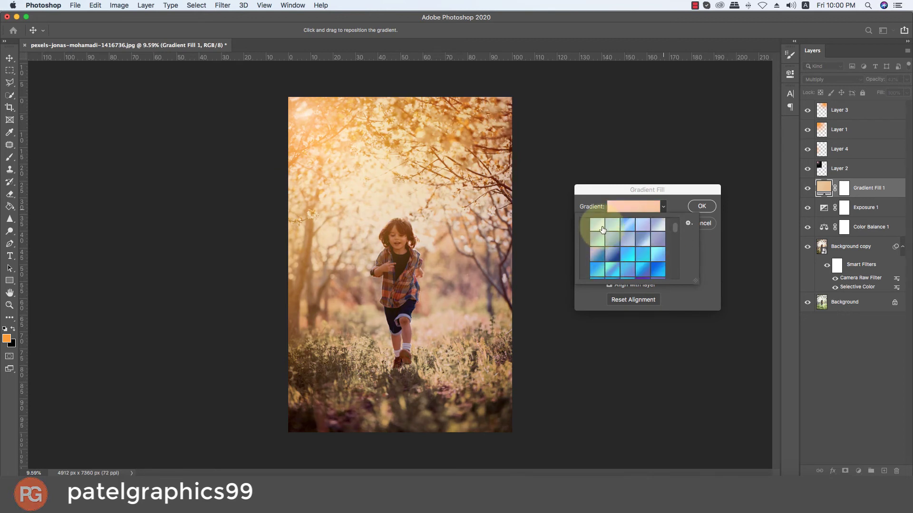
{"action": "left_click", "coordinate": [602, 228]}
{"action": "scroll", "coordinate": [599, 238], "scroll_direction": "down", "scroll_amount": 5}
{"action": "scroll", "coordinate": [606, 243], "scroll_direction": "down", "scroll_amount": 3}
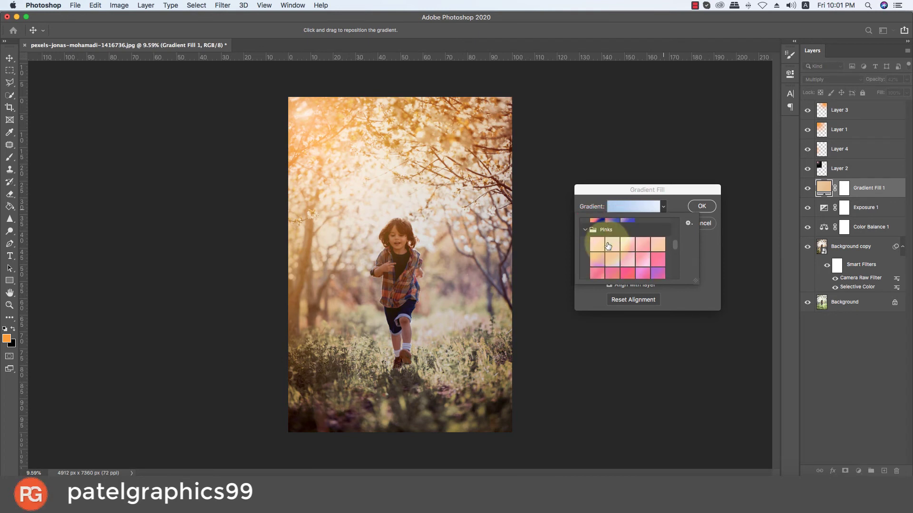
{"action": "scroll", "coordinate": [608, 245], "scroll_direction": "down", "scroll_amount": 2}
{"action": "scroll", "coordinate": [606, 247], "scroll_direction": "down", "scroll_amount": 2}
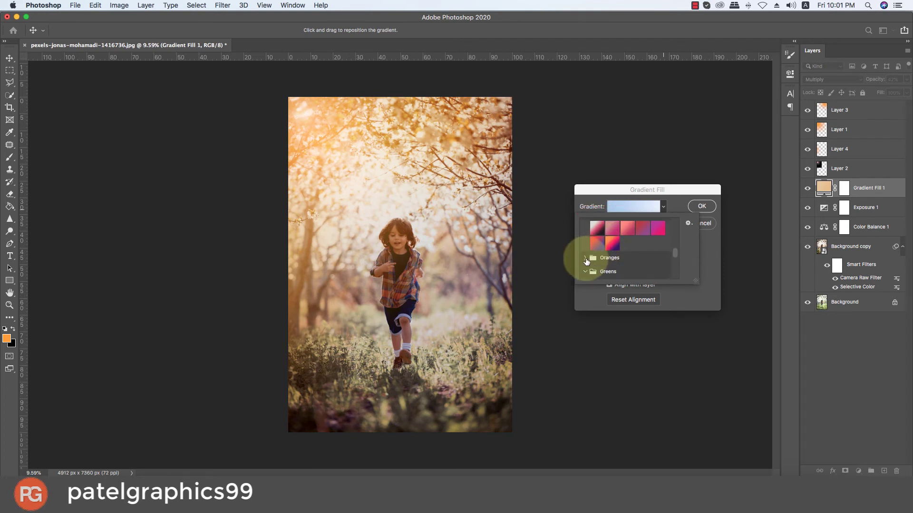
Apply the yellow-to-pink third Oranges preset and toggle the layer to compare
{"action": "left_click", "coordinate": [586, 258]}
{"action": "left_click", "coordinate": [598, 272]}
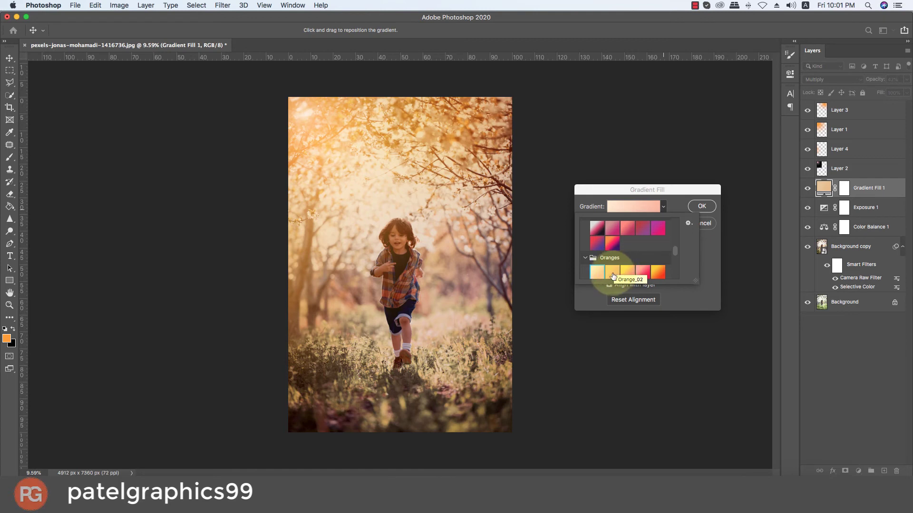
{"action": "left_click", "coordinate": [612, 273]}
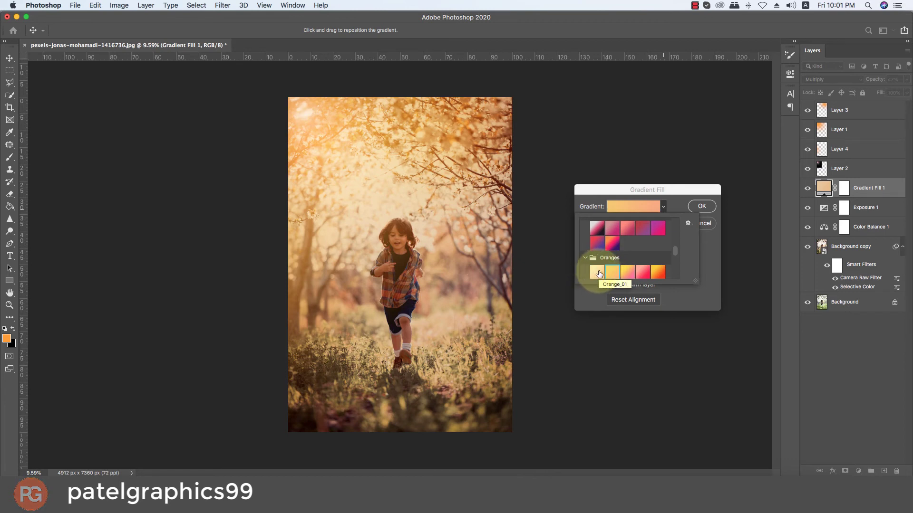
{"action": "left_click", "coordinate": [625, 272]}
{"action": "left_click", "coordinate": [621, 275]}
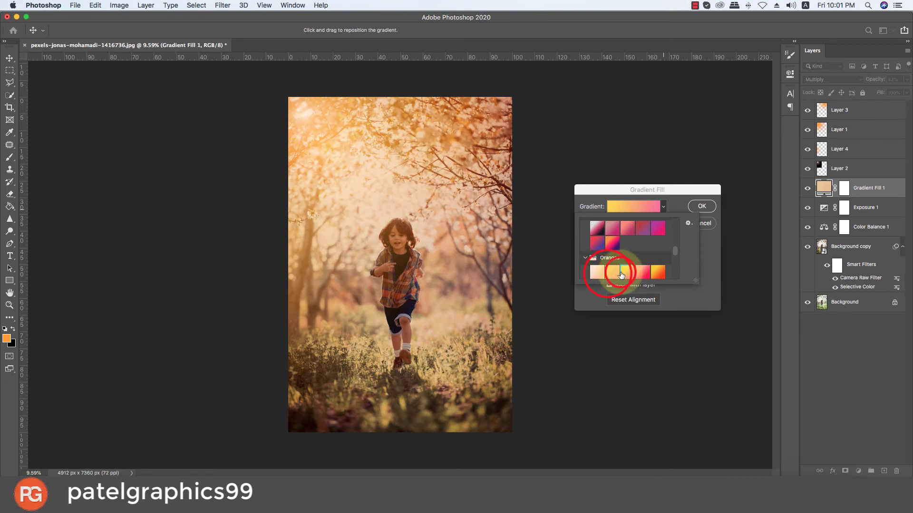
{"action": "left_click", "coordinate": [702, 206]}
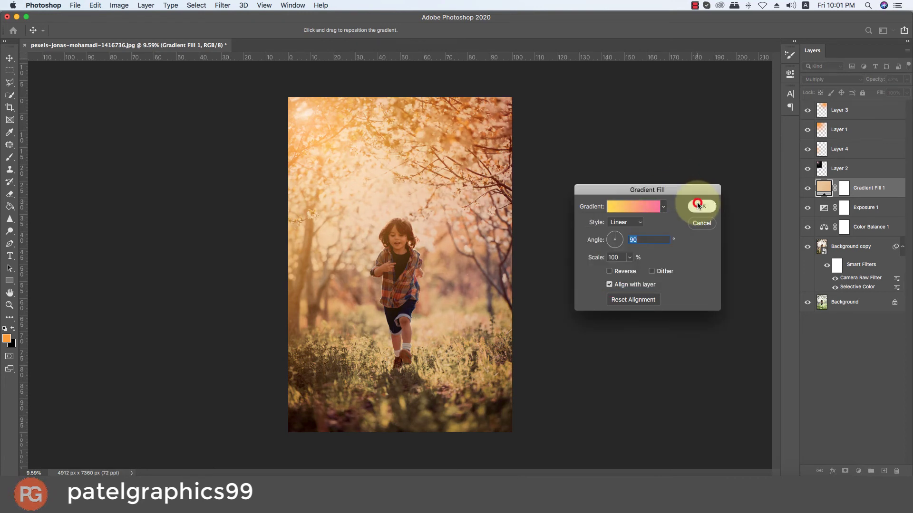
{"action": "left_click", "coordinate": [807, 189]}
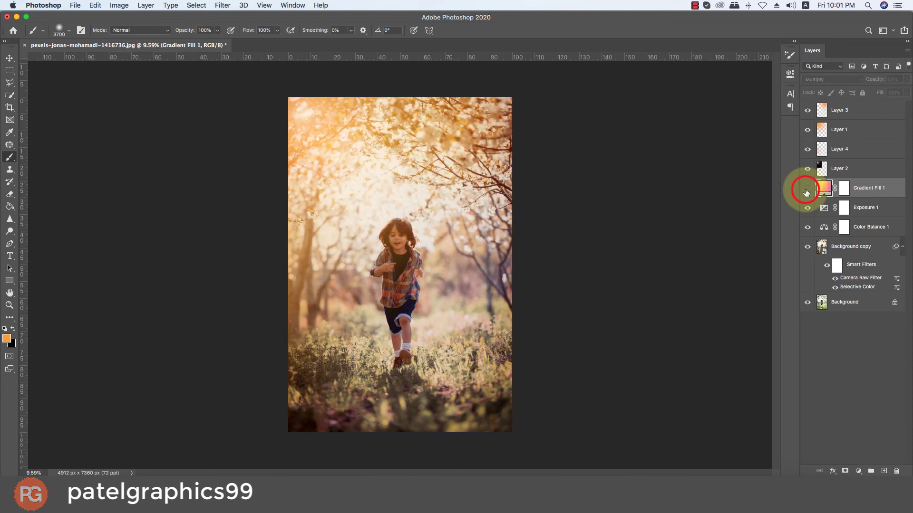
{"action": "left_click", "coordinate": [807, 189]}
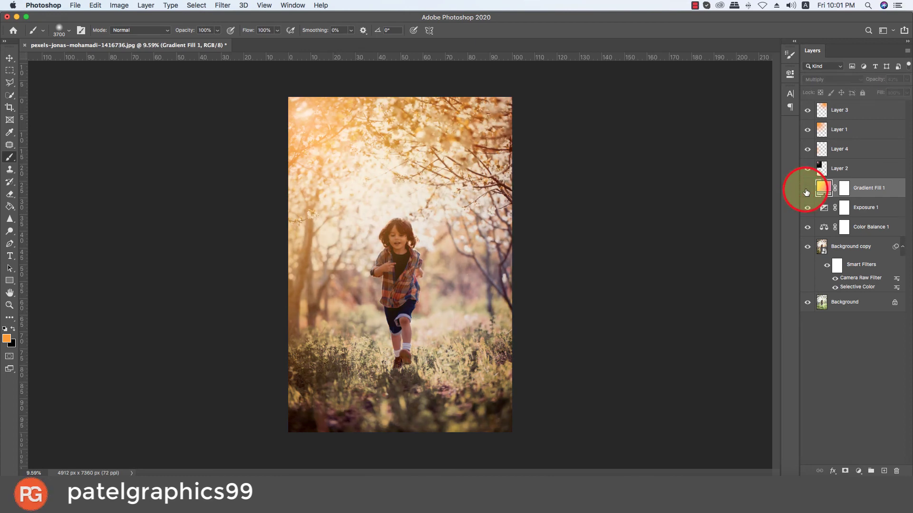
Show Gradient Fill 1 again and lower its opacity to 14%
{"action": "left_click", "coordinate": [807, 189]}
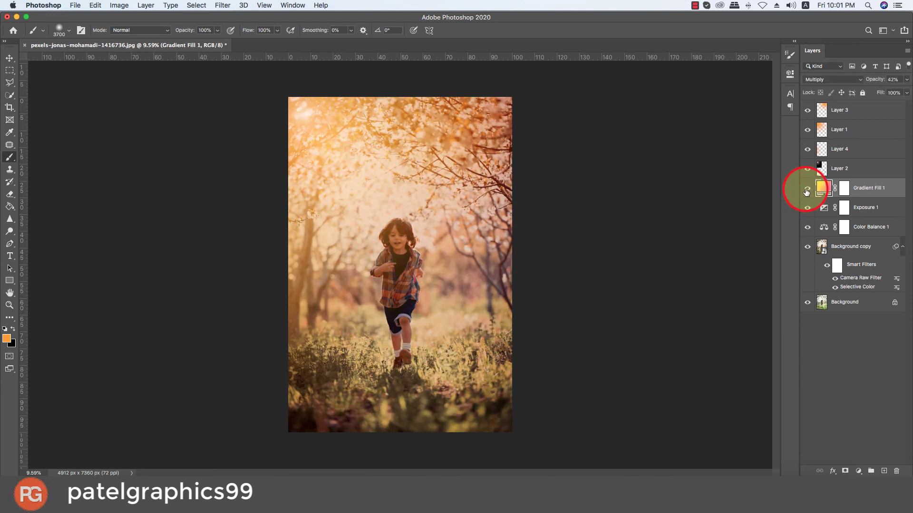
{"action": "left_click", "coordinate": [806, 188]}
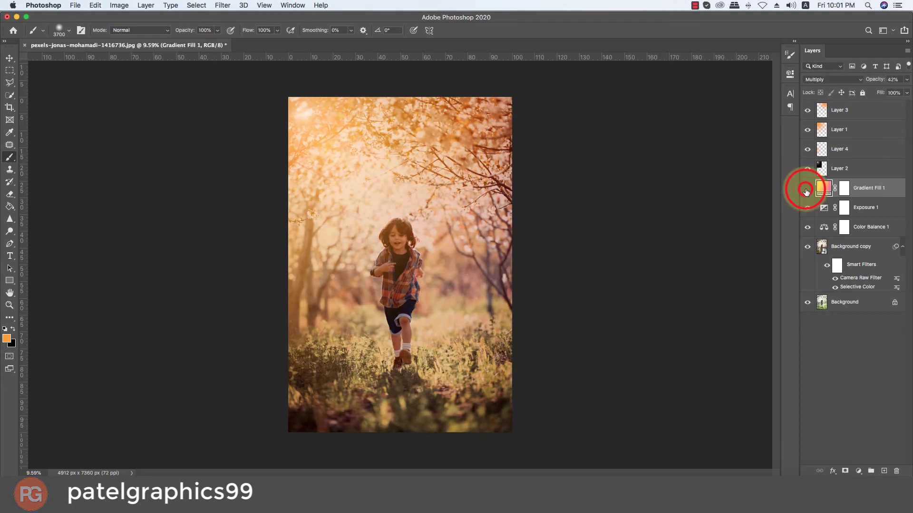
{"action": "left_click", "coordinate": [808, 189]}
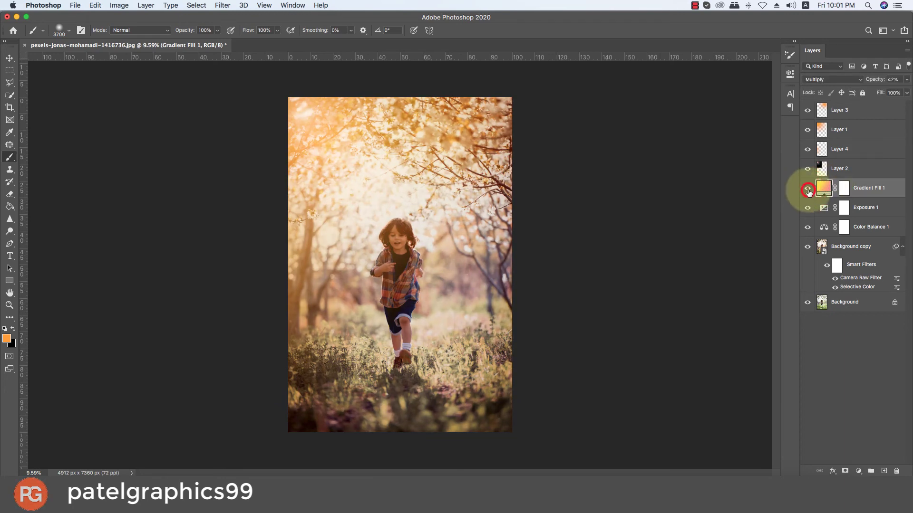
{"action": "left_click", "coordinate": [808, 189]}
{"action": "left_click", "coordinate": [859, 187]}
{"action": "left_click", "coordinate": [906, 79]}
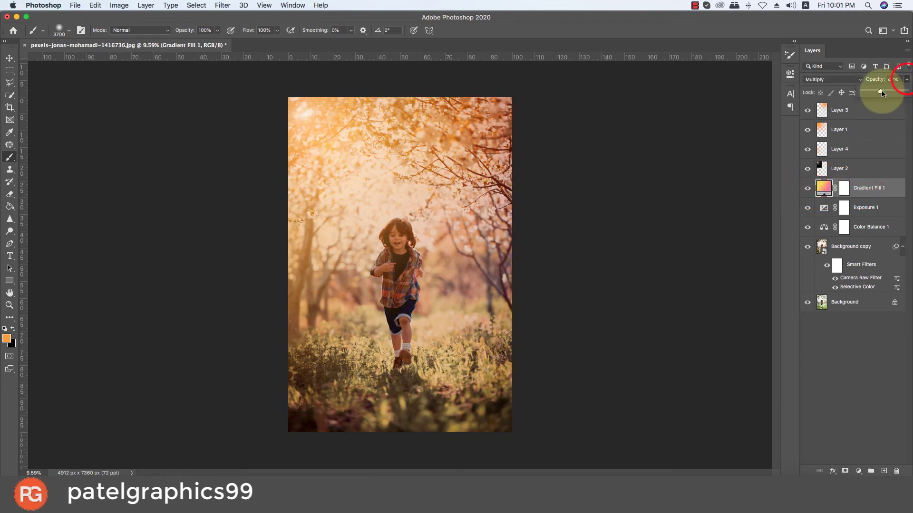
{"action": "mouse_move", "coordinate": [878, 91]}
{"action": "left_mouse_down"}
{"action": "mouse_move", "coordinate": [831, 93]}
{"action": "mouse_move", "coordinate": [868, 96]}
{"action": "left_mouse_up"}
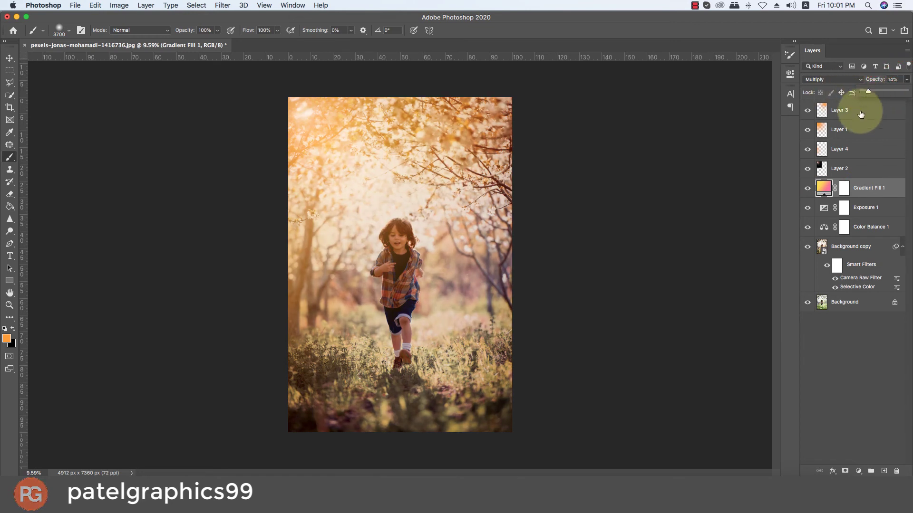
Group Layer 3 through Background copy into Group 1 and expand it
{"action": "left_click", "coordinate": [851, 322]}
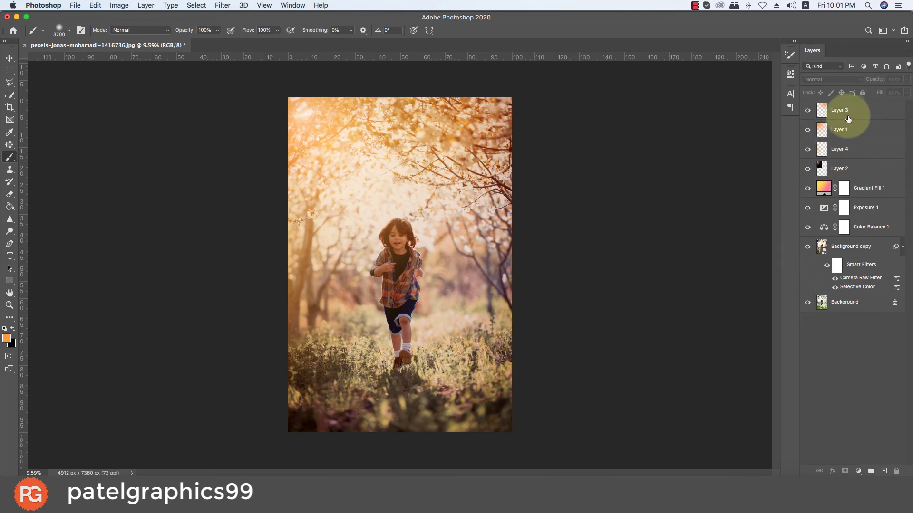
{"action": "left_click", "coordinate": [844, 112]}
{"action": "left_click", "coordinate": [859, 257], "text": "shift"}
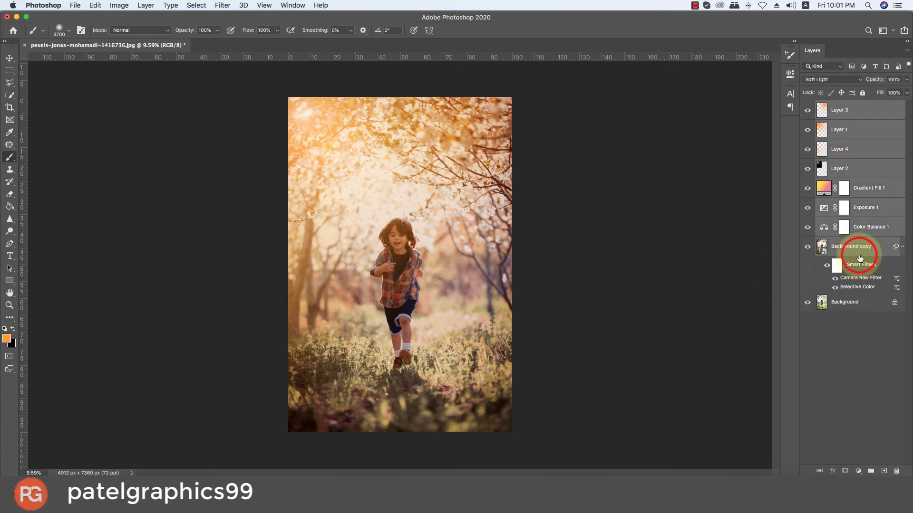
{"action": "key", "text": "super+g"}
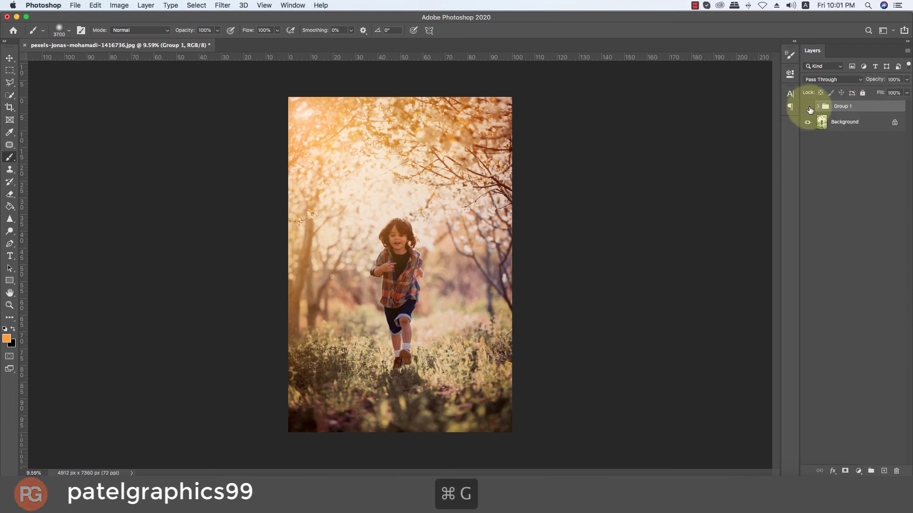
{"action": "left_click", "coordinate": [807, 107]}
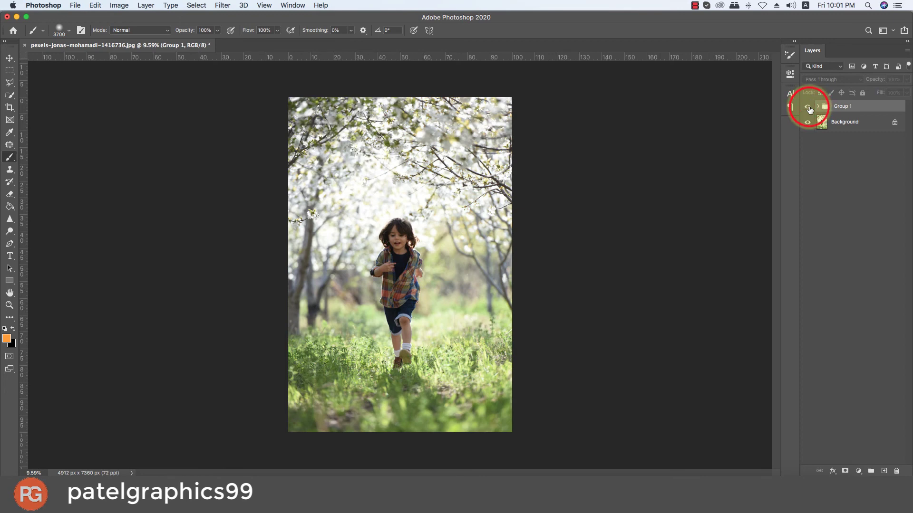
{"action": "left_click", "coordinate": [808, 107]}
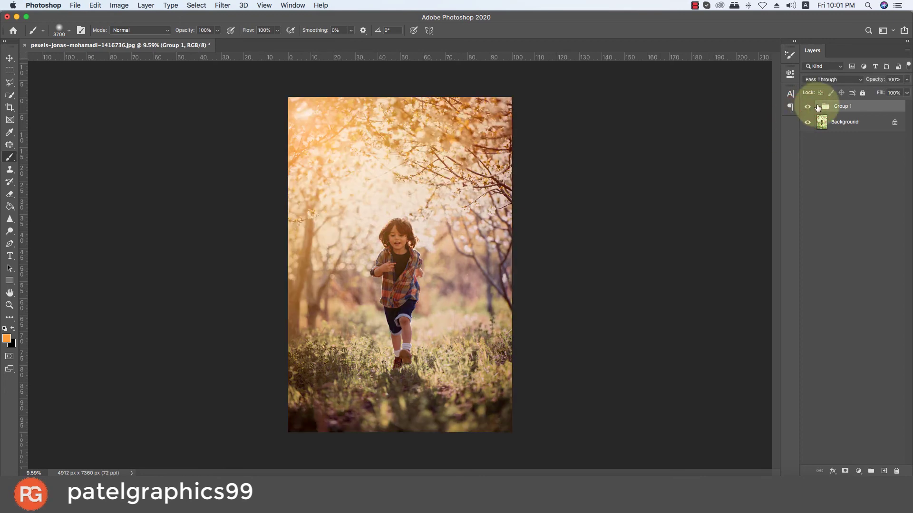
{"action": "left_click", "coordinate": [818, 107]}
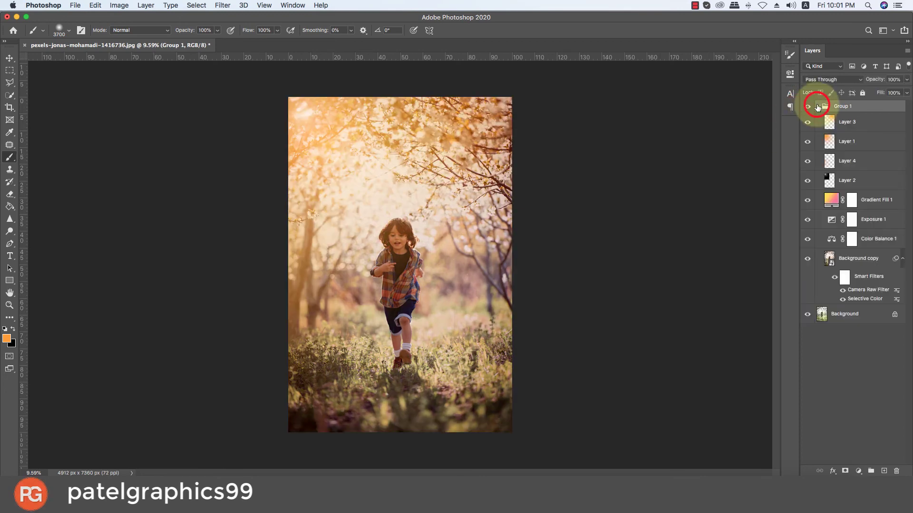
Switch Layer 1's orange light leak to Multiply blending
{"action": "left_click", "coordinate": [809, 142]}
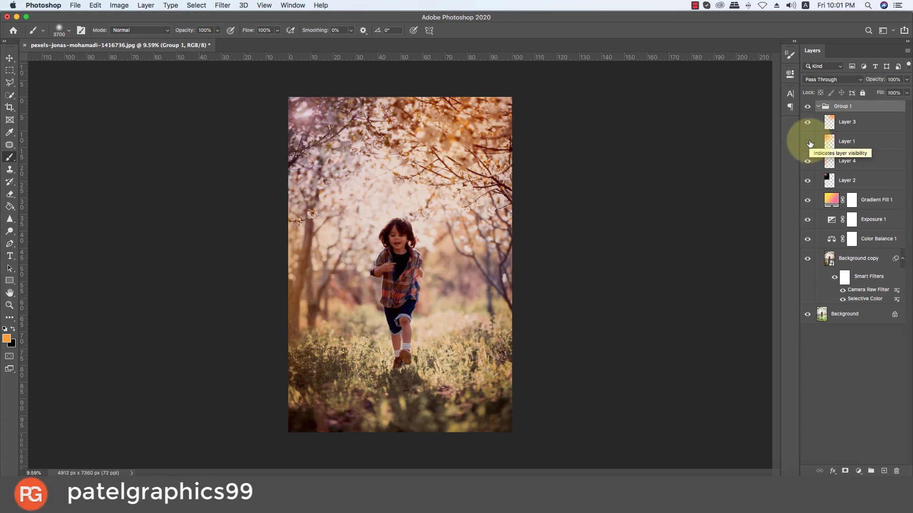
{"action": "left_click", "coordinate": [809, 142]}
{"action": "left_click", "coordinate": [851, 141]}
{"action": "left_click", "coordinate": [908, 80]}
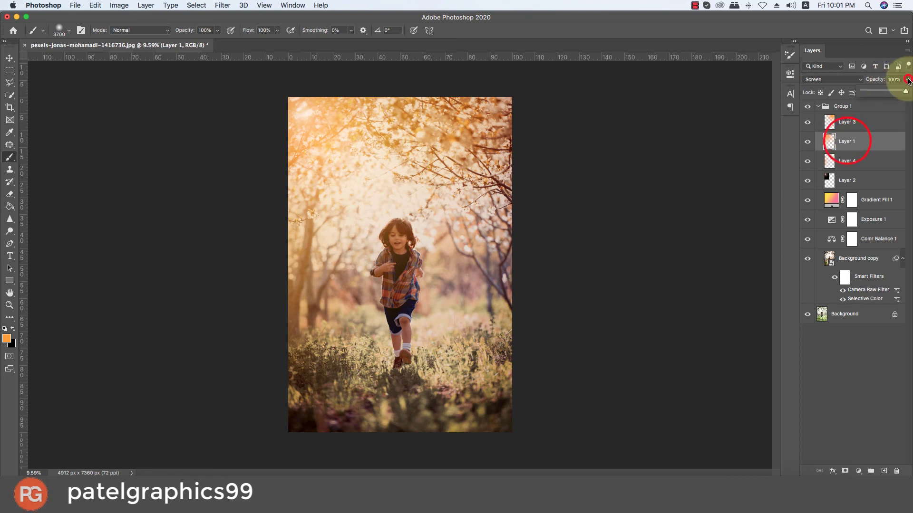
{"action": "mouse_move", "coordinate": [906, 91]}
{"action": "left_mouse_down"}
{"action": "mouse_move", "coordinate": [893, 97]}
{"action": "mouse_move", "coordinate": [905, 91]}
{"action": "left_mouse_up"}
{"action": "left_click", "coordinate": [832, 79]}
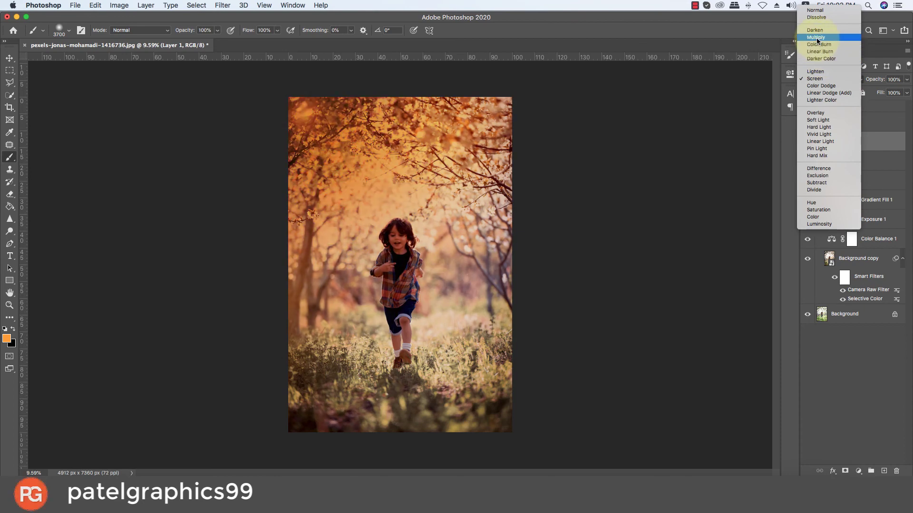
{"action": "left_click", "coordinate": [817, 38]}
Set Layer 1's opacity to about 57% and free-transform the light leak up-left
{"action": "left_click", "coordinate": [907, 79]}
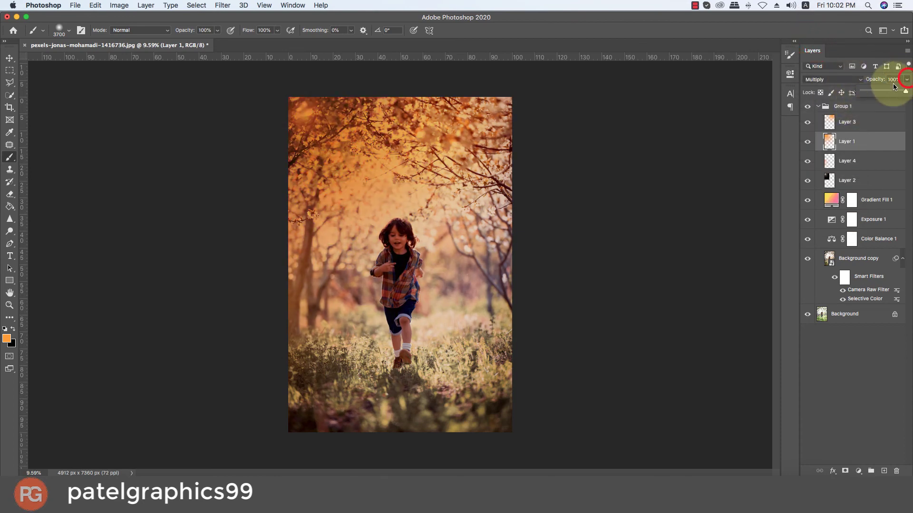
{"action": "left_click_drag", "start_coordinate": [889, 91], "coordinate": [882, 92]}
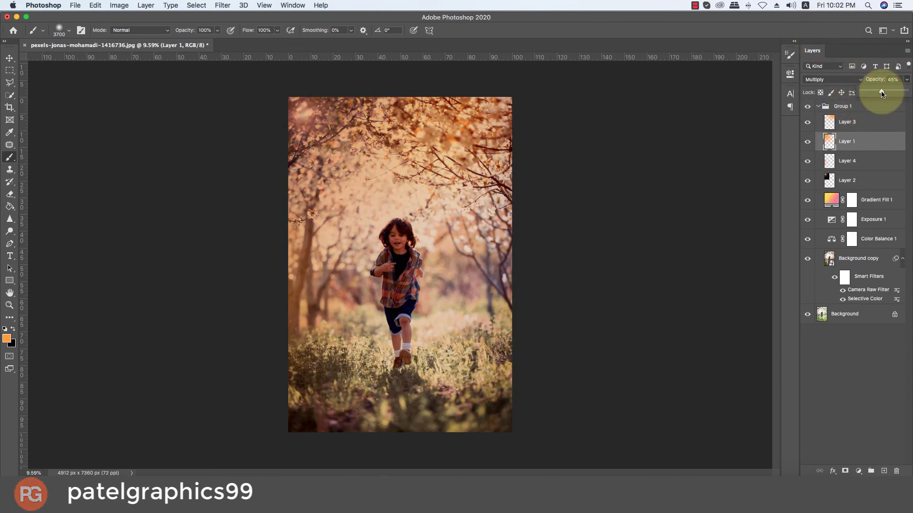
{"action": "left_click_drag", "start_coordinate": [881, 93], "coordinate": [892, 95]}
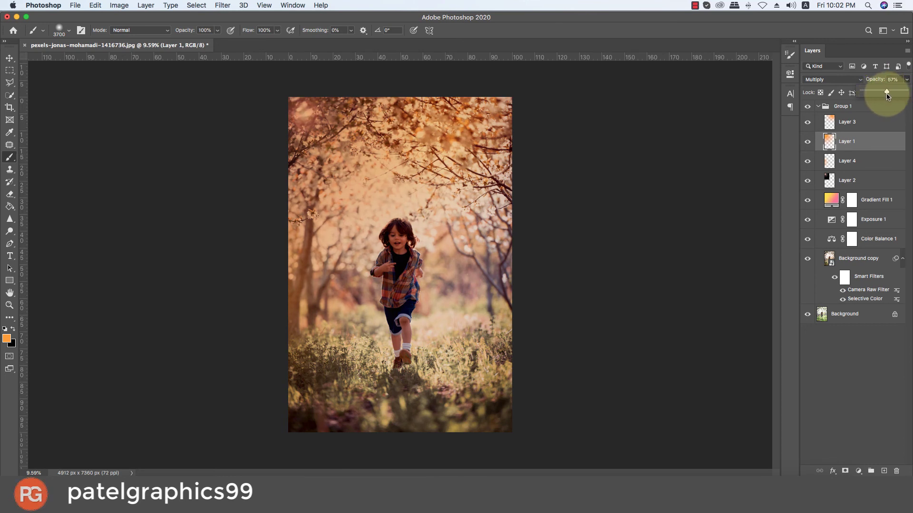
{"action": "key", "text": "super+t"}
{"action": "mouse_move", "coordinate": [523, 243]}
{"action": "left_mouse_down"}
{"action": "mouse_move", "coordinate": [454, 150]}
{"action": "mouse_move", "coordinate": [470, 209]}
{"action": "left_mouse_up"}
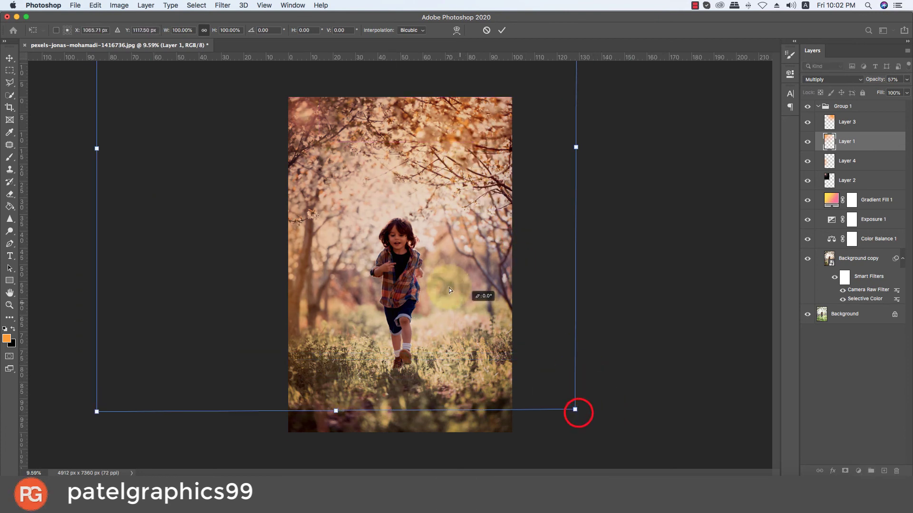
Scale the Layer 1 light leak to about 39%, move it upper-left, and commit
{"action": "left_click_drag", "start_coordinate": [577, 412], "coordinate": [413, 239]}
{"action": "key", "text": "super+z"}
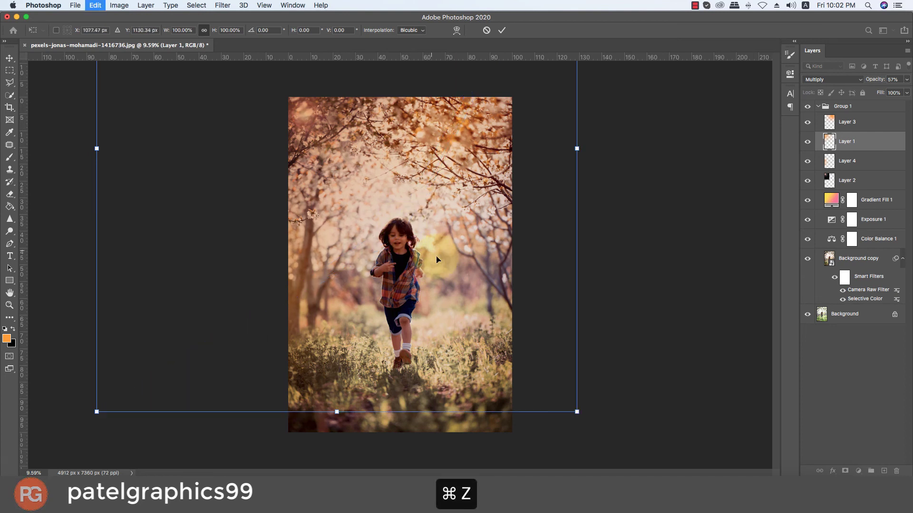
{"action": "left_click_drag", "start_coordinate": [576, 412], "coordinate": [420, 260]}
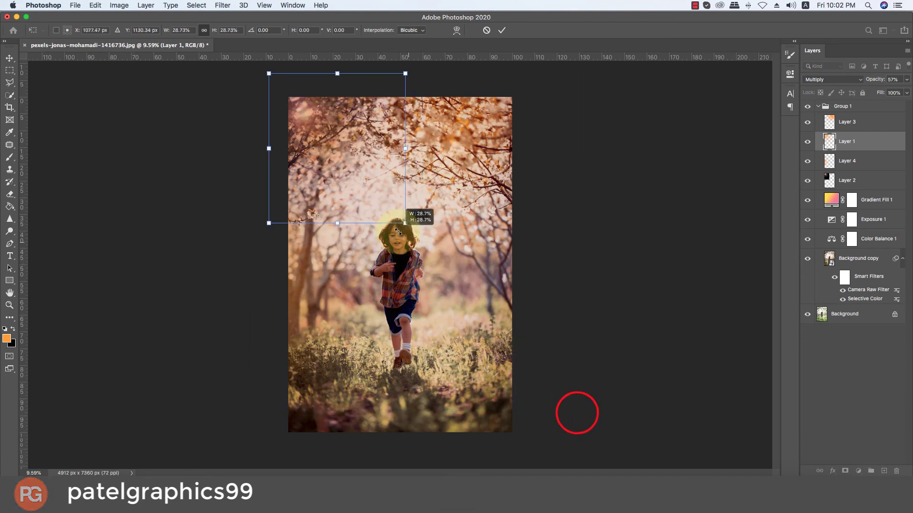
{"action": "left_click_drag", "start_coordinate": [406, 216], "coordinate": [395, 205]}
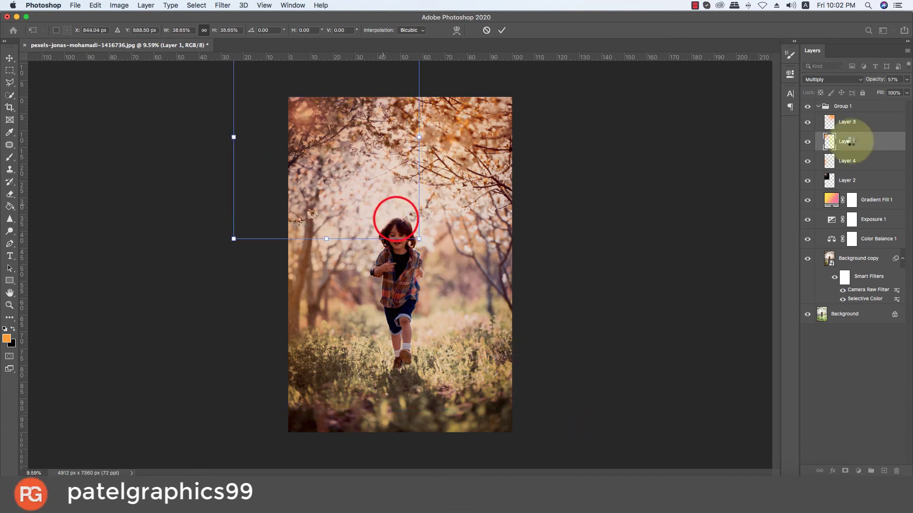
{"action": "key", "text": "b"}
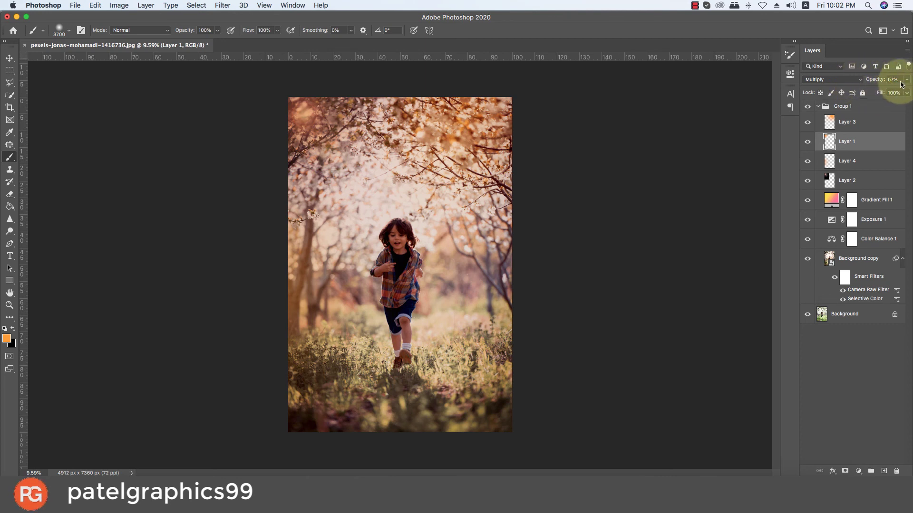
Set Layer 1 to Screen blending at 76% opacity
{"action": "left_click_drag", "start_coordinate": [908, 83], "coordinate": [894, 88]}
{"action": "left_click", "coordinate": [856, 82]}
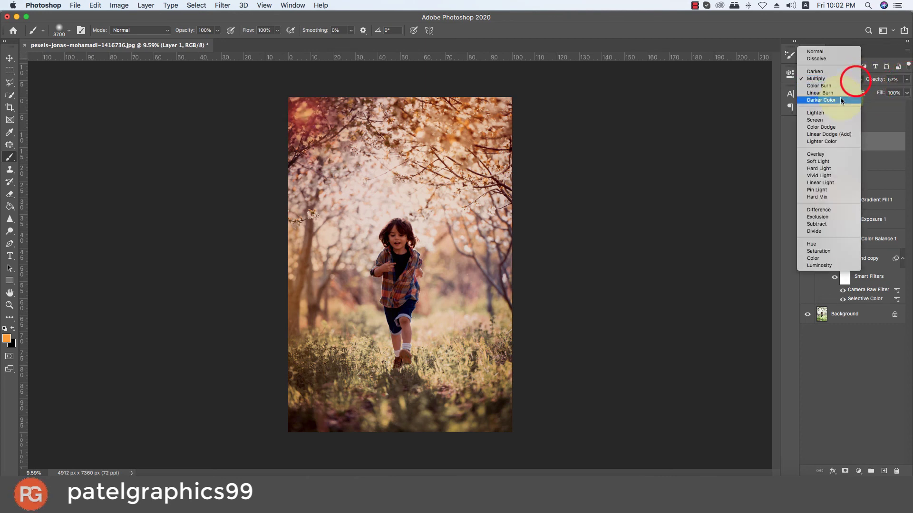
{"action": "left_click", "coordinate": [829, 119]}
{"action": "left_click", "coordinate": [907, 82]}
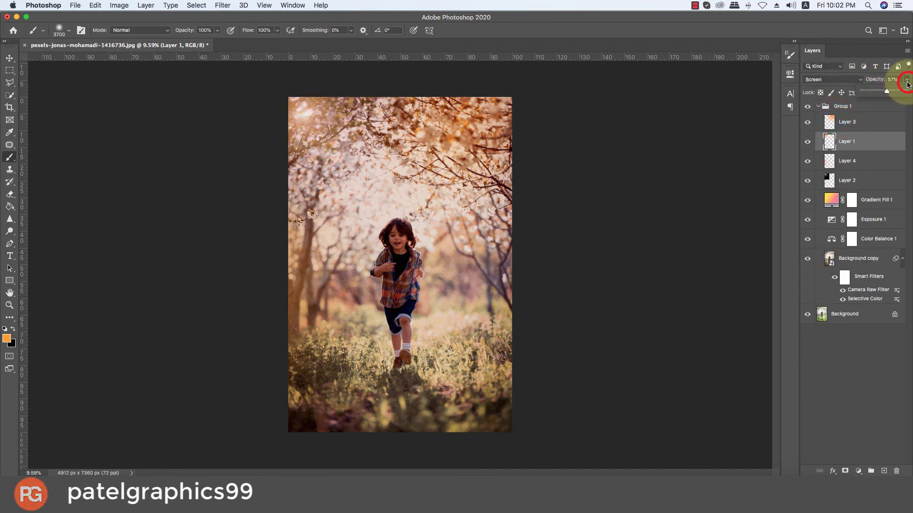
{"action": "mouse_move", "coordinate": [887, 92]}
{"action": "left_mouse_down"}
{"action": "mouse_move", "coordinate": [898, 92]}
{"action": "mouse_move", "coordinate": [891, 93]}
{"action": "left_mouse_up"}
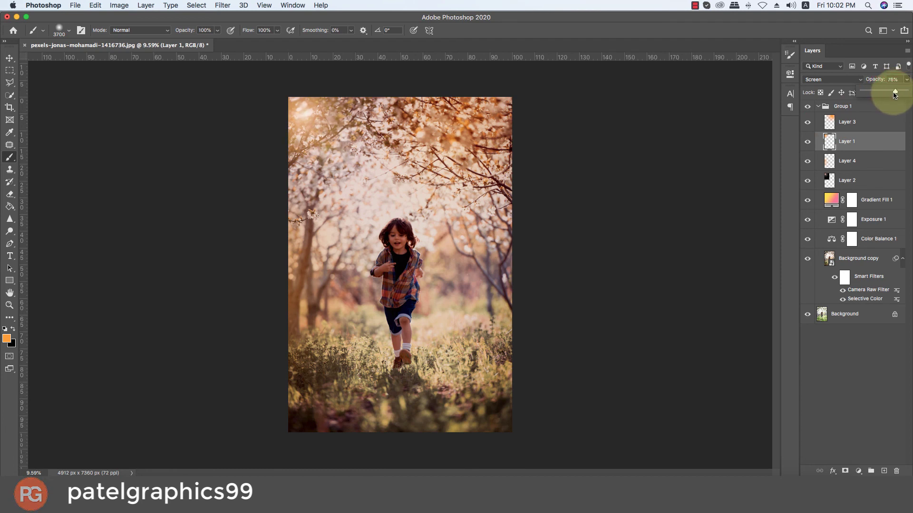
Enlarge the light leak very slightly with Free Transform and commit it
{"action": "key", "text": "super+t"}
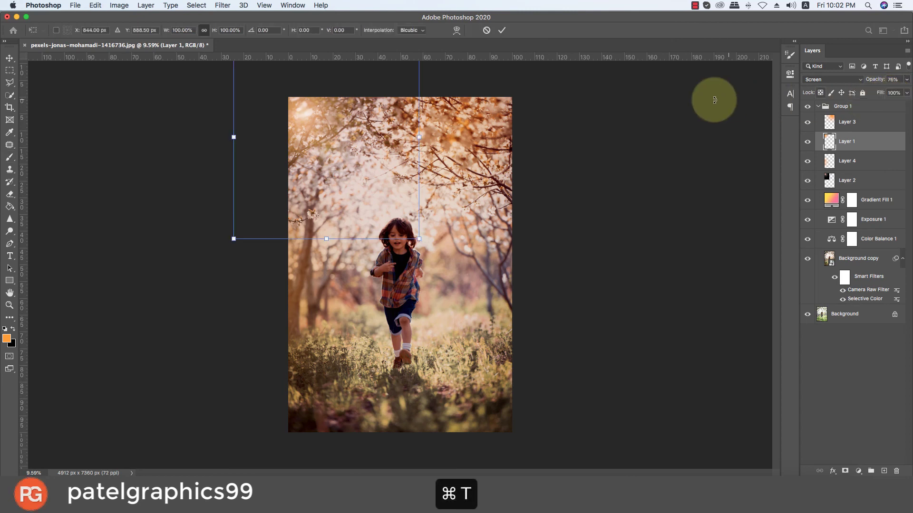
{"action": "mouse_move", "coordinate": [420, 240]}
{"action": "left_mouse_down"}
{"action": "mouse_move", "coordinate": [455, 261]}
{"action": "mouse_move", "coordinate": [450, 269]}
{"action": "mouse_move", "coordinate": [402, 216]}
{"action": "mouse_move", "coordinate": [413, 222]}
{"action": "left_mouse_up"}
{"action": "key", "text": "Return"}
{"action": "key", "text": "b"}
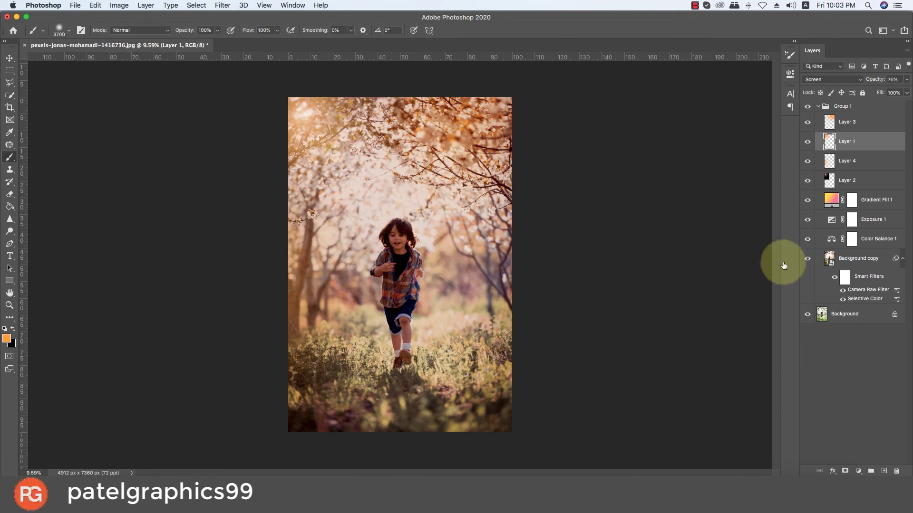
Toggle Group 1 and Layer 3 visibility to compare with the original
{"action": "left_click", "coordinate": [808, 106]}
{"action": "left_click", "coordinate": [807, 106]}
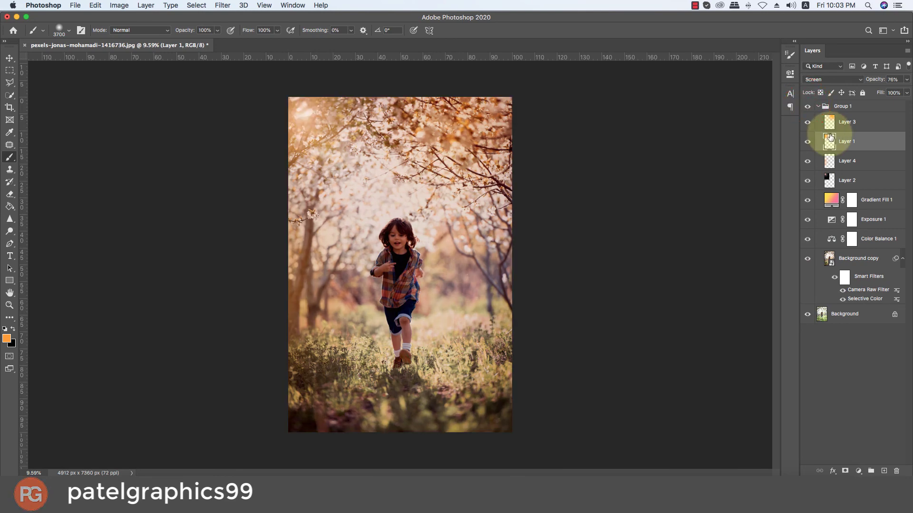
{"action": "left_click", "coordinate": [807, 123]}
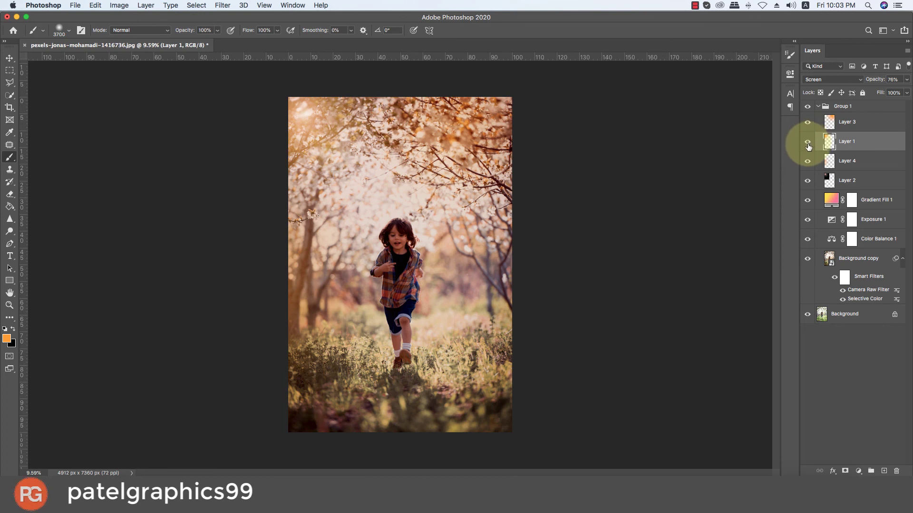
Duplicate Background copy as Background copy 2 and rasterize it
{"action": "left_click", "coordinate": [848, 260]}
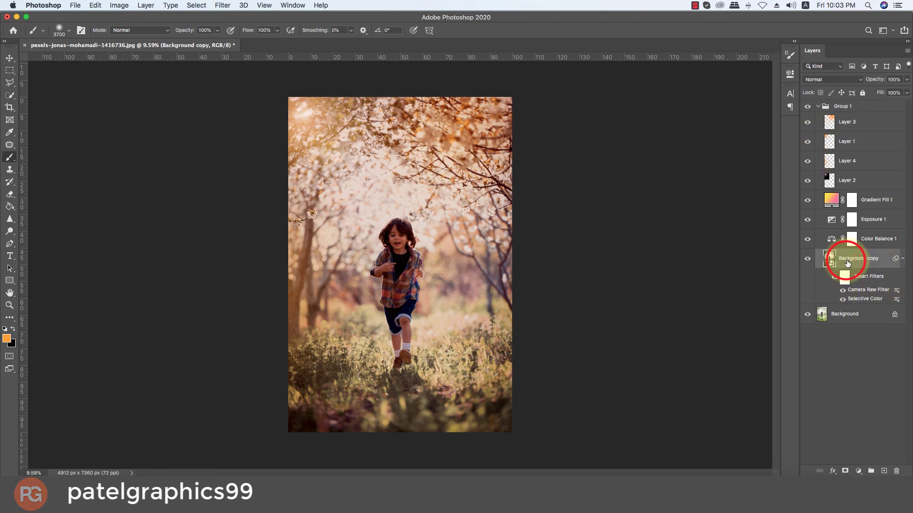
{"action": "mouse_move", "coordinate": [848, 263]}
{"action": "left_mouse_down"}
{"action": "mouse_move", "coordinate": [890, 472]}
{"action": "mouse_move", "coordinate": [851, 264]}
{"action": "left_mouse_up"}
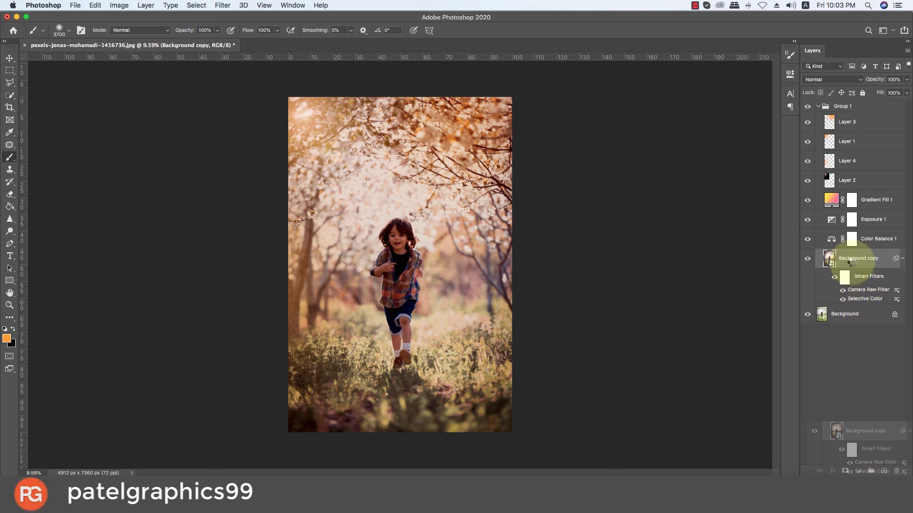
{"action": "left_click_drag", "start_coordinate": [851, 261], "coordinate": [851, 263]}
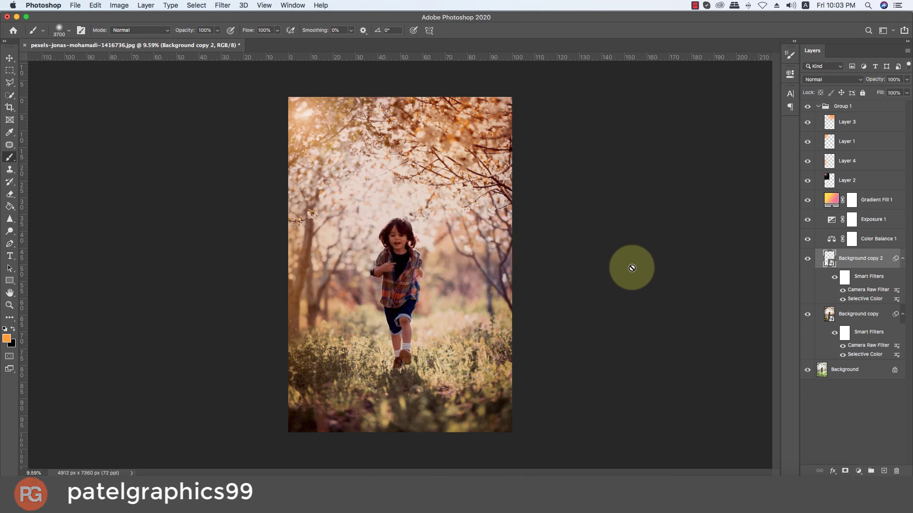
{"action": "right_click", "coordinate": [861, 267]}
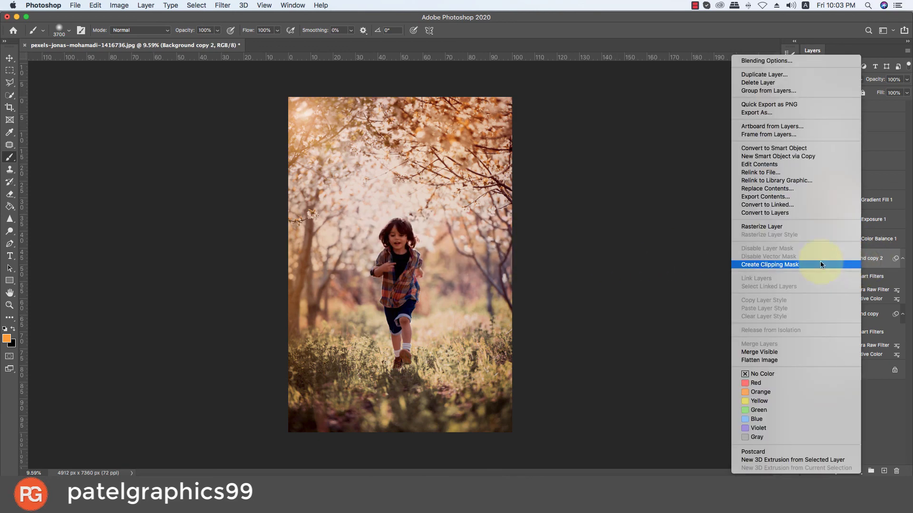
{"action": "left_click", "coordinate": [766, 228]}
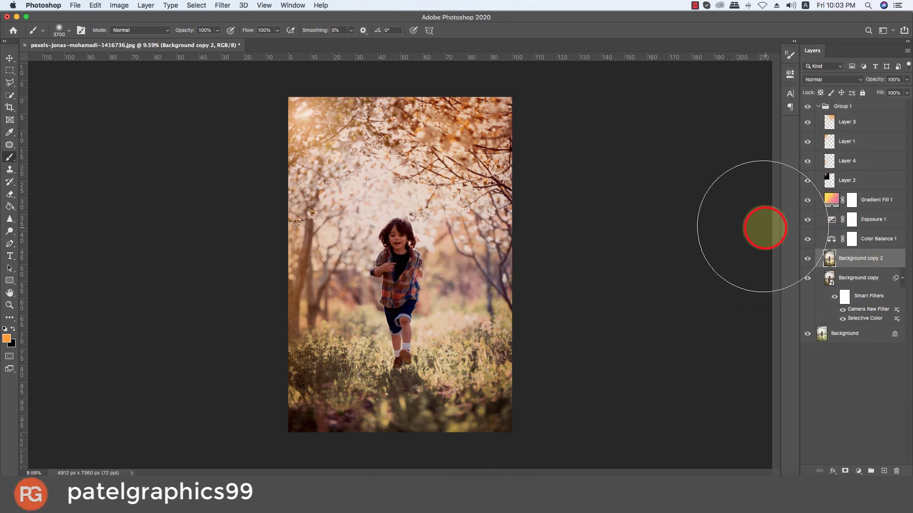
Dodge the boy's face, arm and chest with an 1100 px brush
{"action": "left_click", "coordinate": [10, 231]}
{"action": "key", "text": "bracketright"}
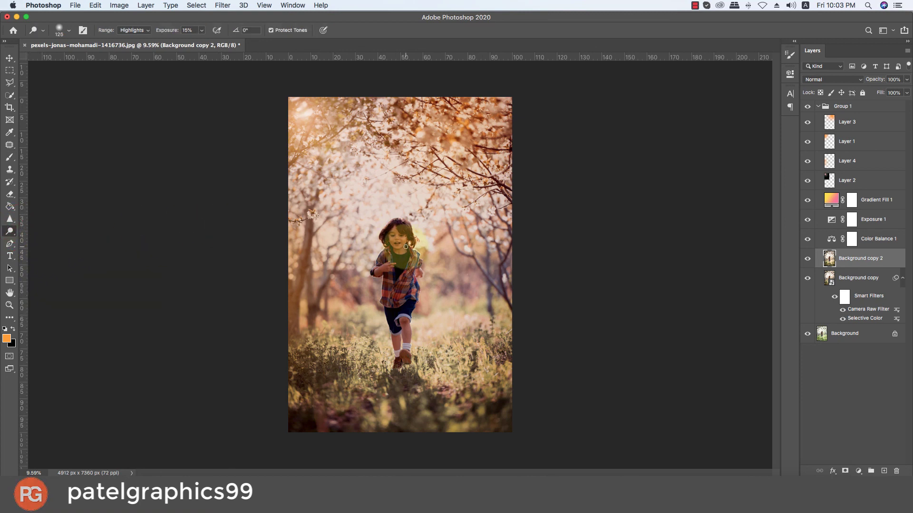
{"action": "key", "text": "bracketright"}
{"action": "key", "text": "bracketright"}
{"action": "key", "text": "bracketright"}
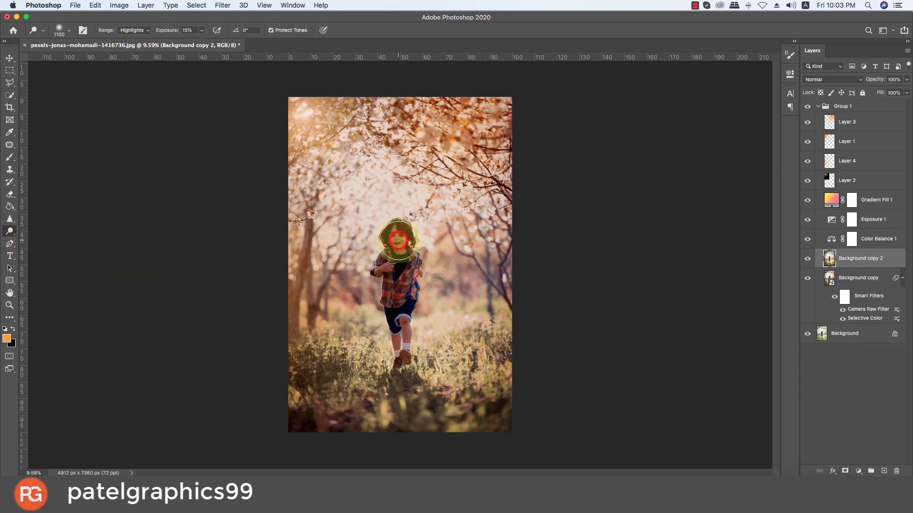
{"action": "left_click_drag", "start_coordinate": [399, 241], "coordinate": [380, 267]}
Dodge the boy's shorts, legs, face, arm and body with a 600 px brush
{"action": "key", "text": "bracketleft"}
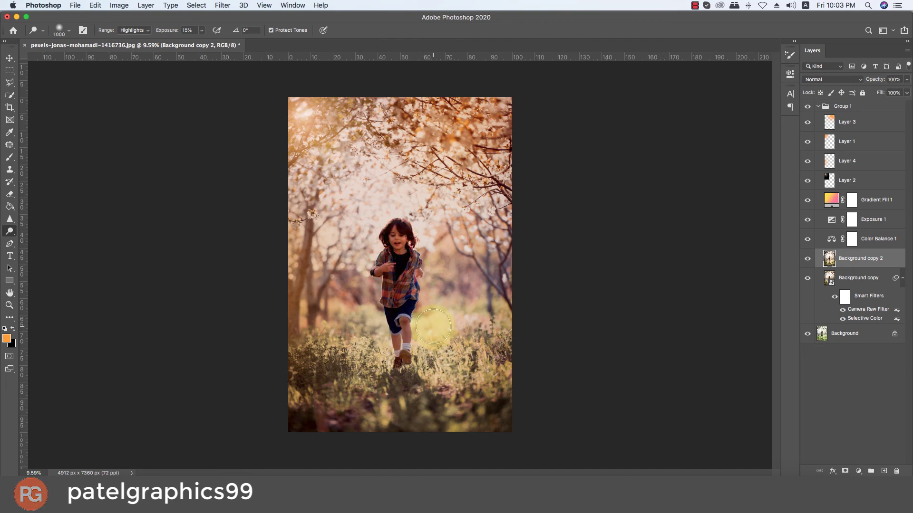
{"action": "key", "text": "bracketleft"}
{"action": "key", "text": "bracketleft"}
{"action": "key", "text": "bracketleft"}
{"action": "mouse_move", "coordinate": [403, 312]}
{"action": "left_mouse_down"}
{"action": "mouse_move", "coordinate": [406, 330]}
{"action": "mouse_move", "coordinate": [393, 340]}
{"action": "left_mouse_up"}
{"action": "mouse_move", "coordinate": [397, 266]}
{"action": "left_mouse_down"}
{"action": "mouse_move", "coordinate": [393, 245]}
{"action": "mouse_move", "coordinate": [395, 266]}
{"action": "mouse_move", "coordinate": [381, 273]}
{"action": "left_mouse_up"}
{"action": "mouse_move", "coordinate": [411, 249]}
{"action": "left_mouse_down"}
{"action": "mouse_move", "coordinate": [425, 255]}
{"action": "mouse_move", "coordinate": [395, 232]}
{"action": "left_mouse_up"}
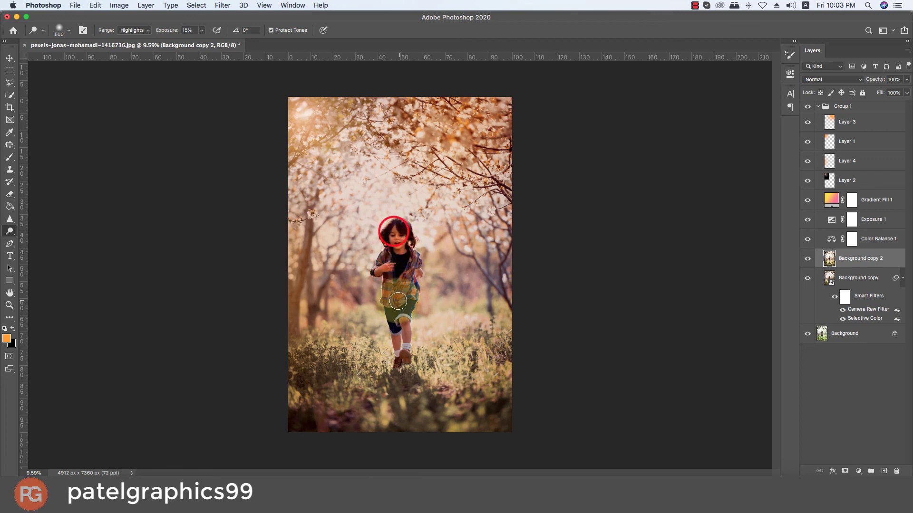
{"action": "left_click_drag", "start_coordinate": [394, 232], "coordinate": [381, 257]}
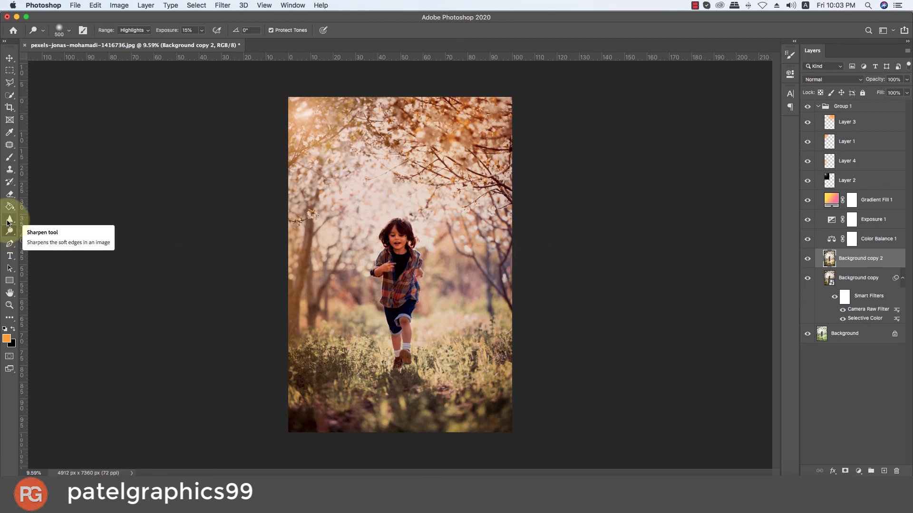
Collapse Group 1 and toggle its visibility for before/after, ending with it visible
{"action": "left_click", "coordinate": [808, 107]}
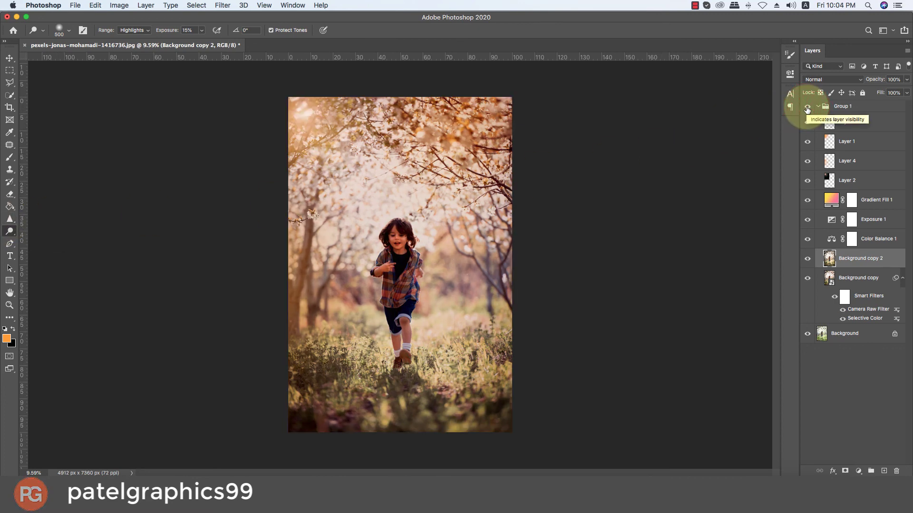
{"action": "left_click", "coordinate": [819, 107]}
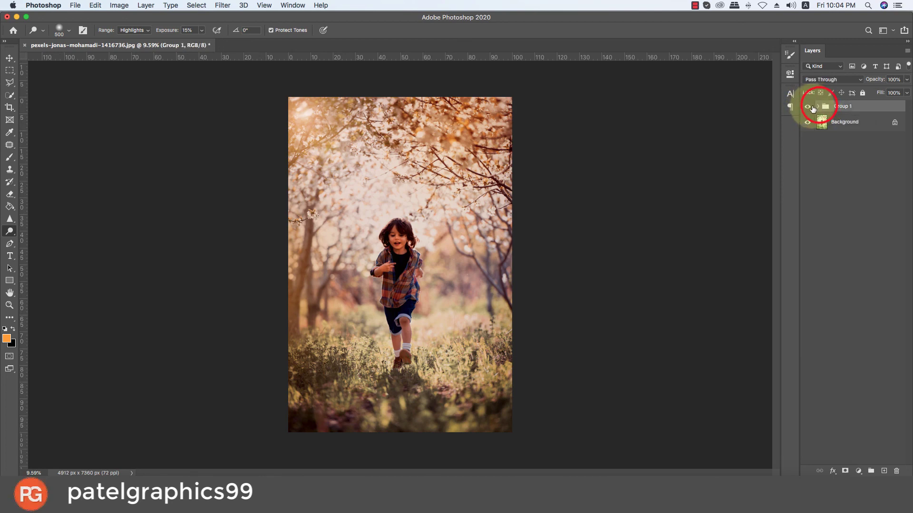
{"action": "left_click", "coordinate": [808, 108]}
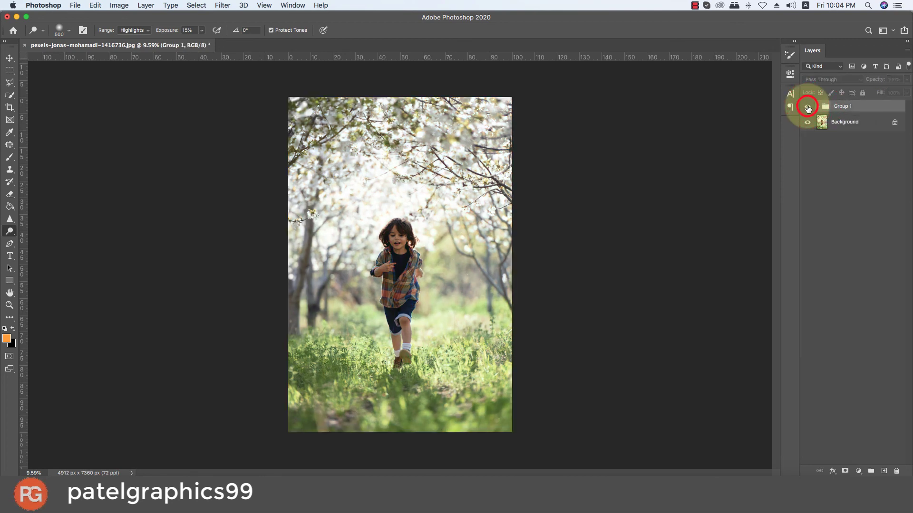
{"action": "left_click", "coordinate": [807, 108]}
{"action": "left_click", "coordinate": [807, 108]}
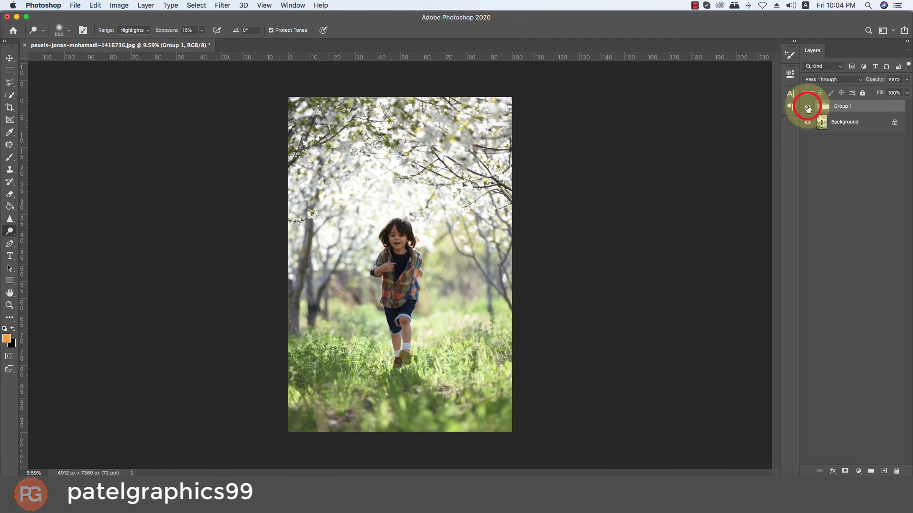
{"action": "left_click", "coordinate": [807, 108]}
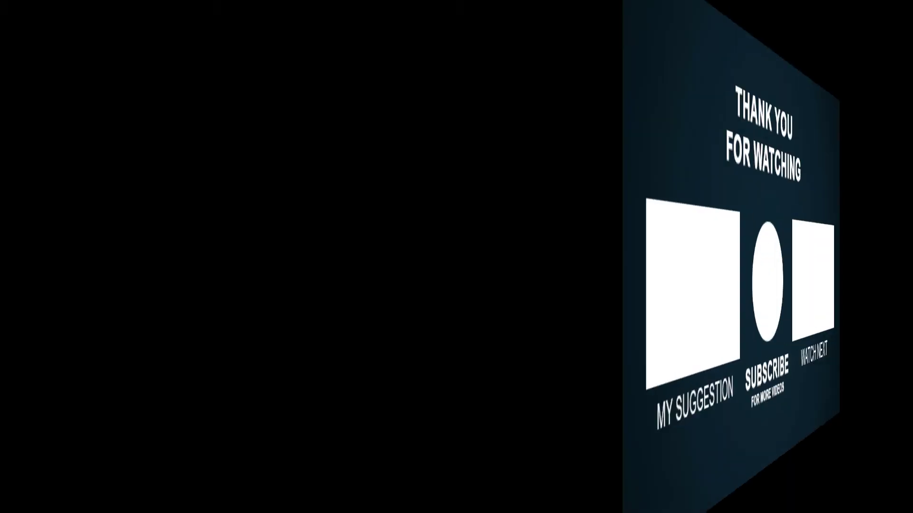